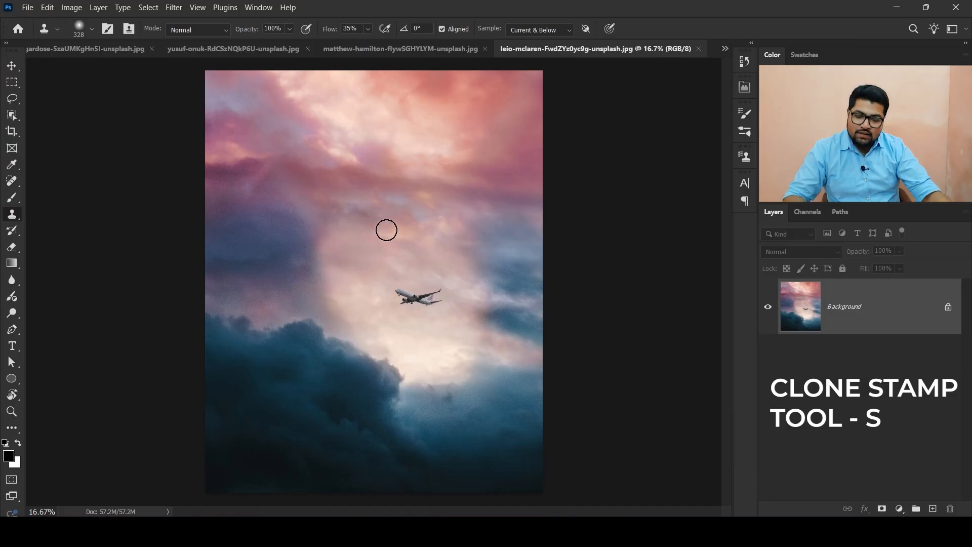
- Switch to the Clone Stamp tool and inspect its brush preset picker
click(12, 198)
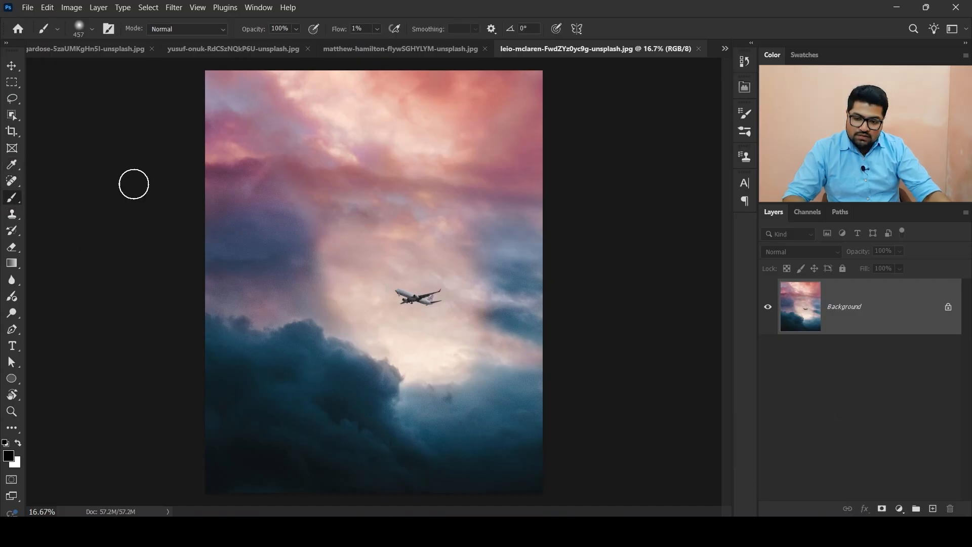
click(14, 214)
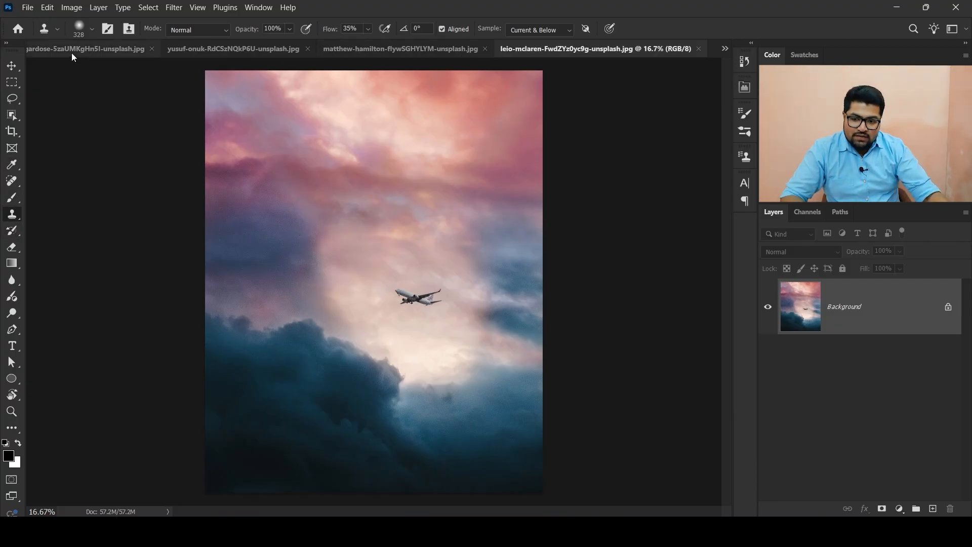
click(58, 36)
click(57, 36)
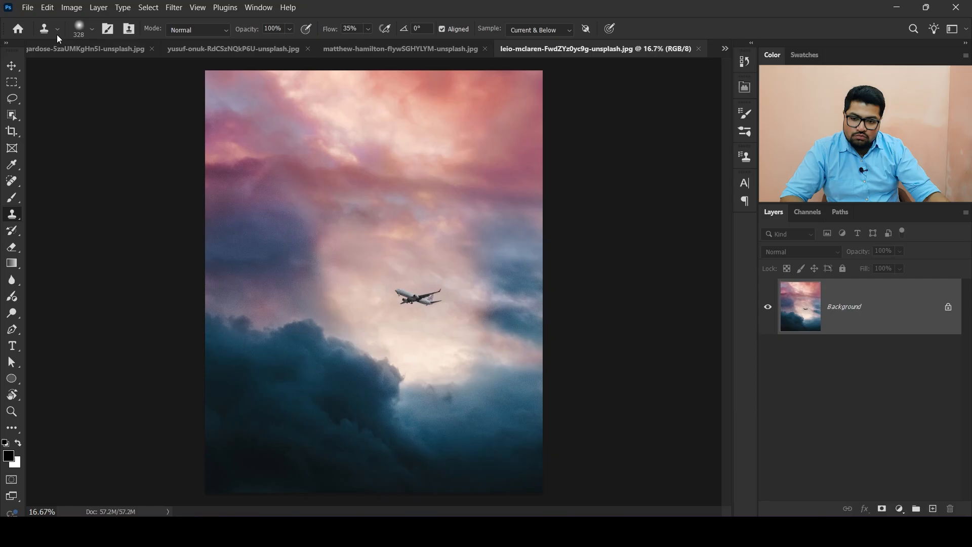
click(91, 32)
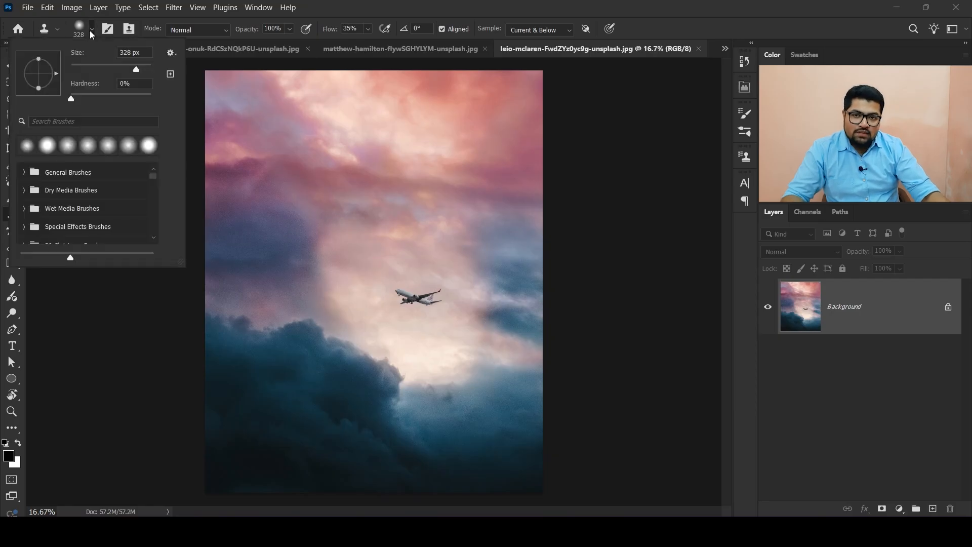
click(92, 32)
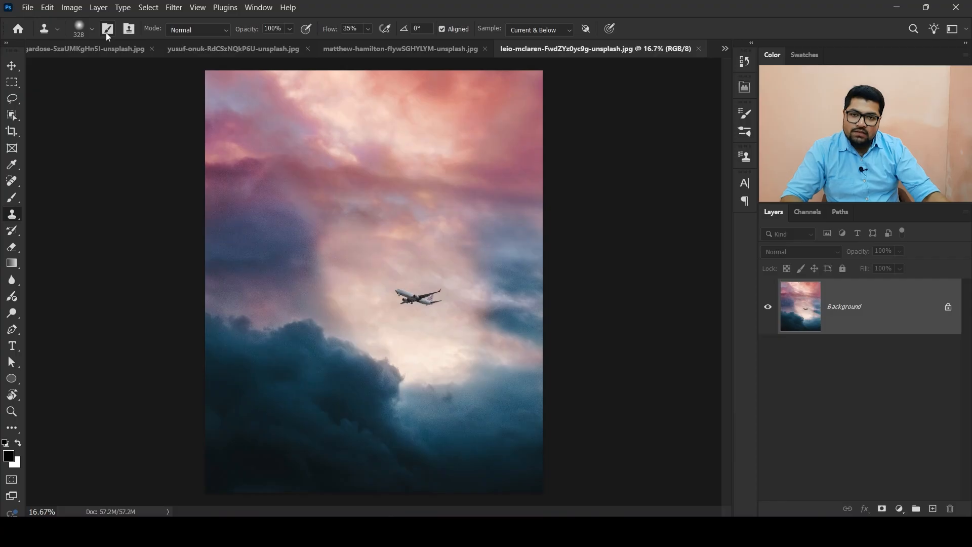
click(108, 29)
click(108, 30)
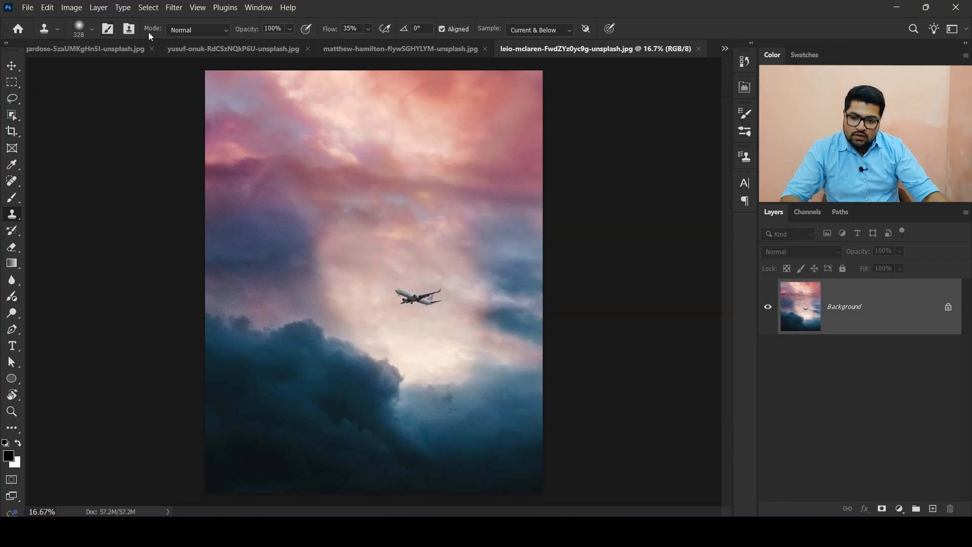
click(257, 12)
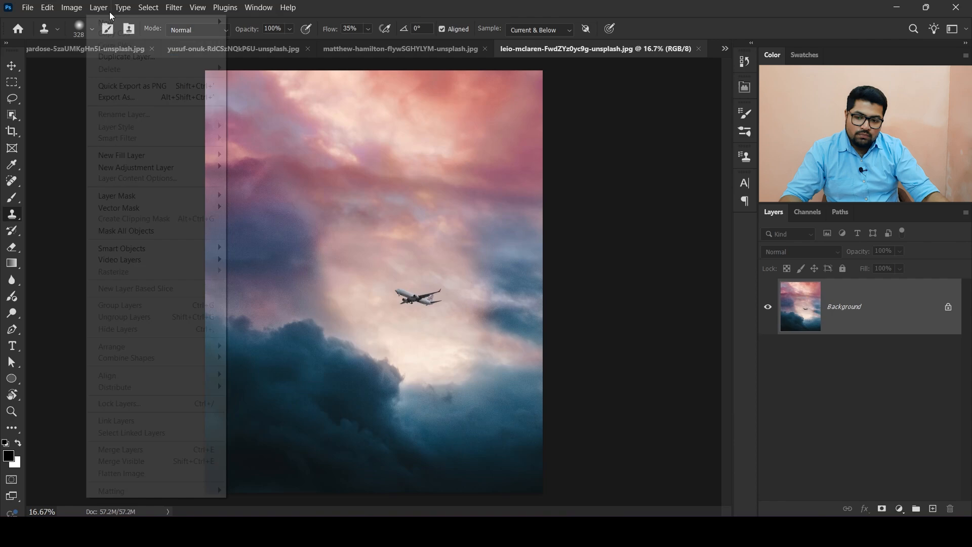
click(104, 12)
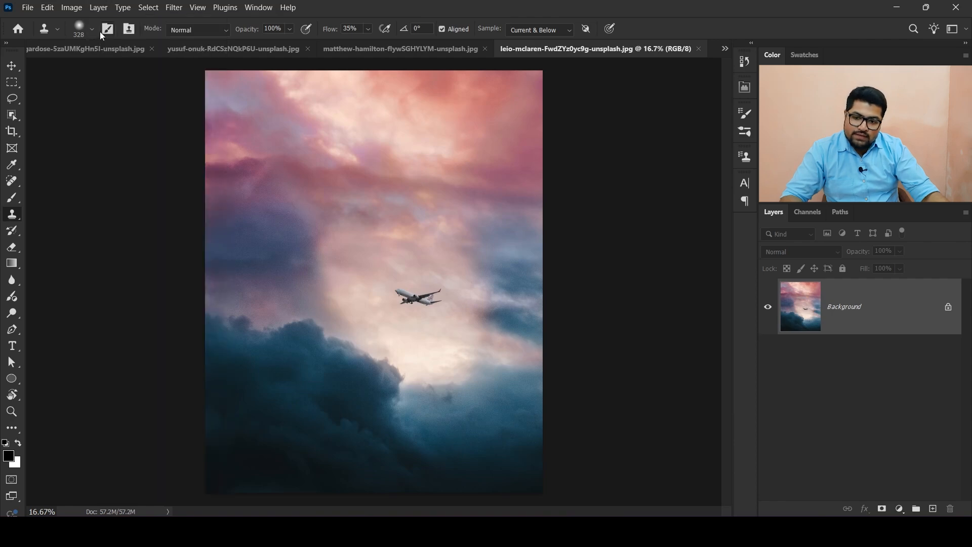
- Open the Clone Source panel for the Clone Stamp tool
click(129, 30)
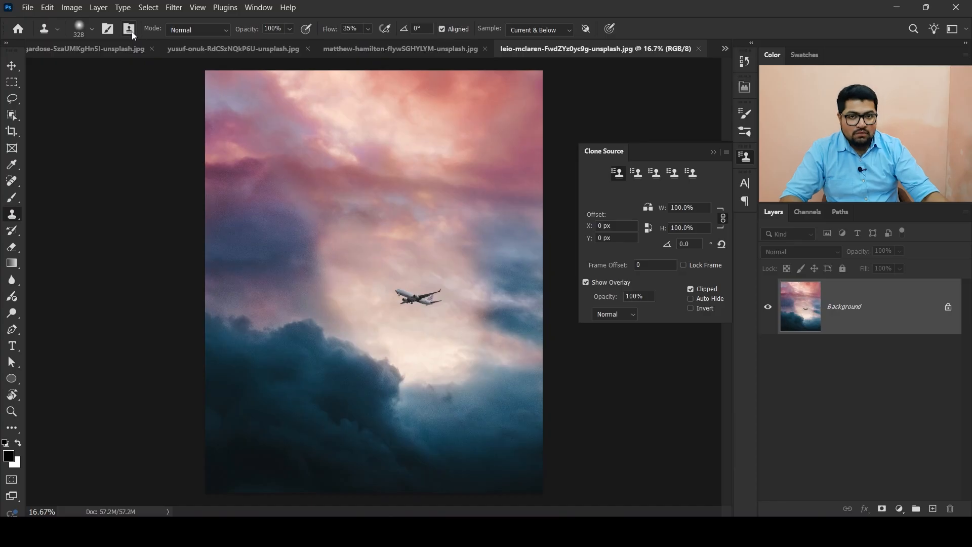
click(109, 30)
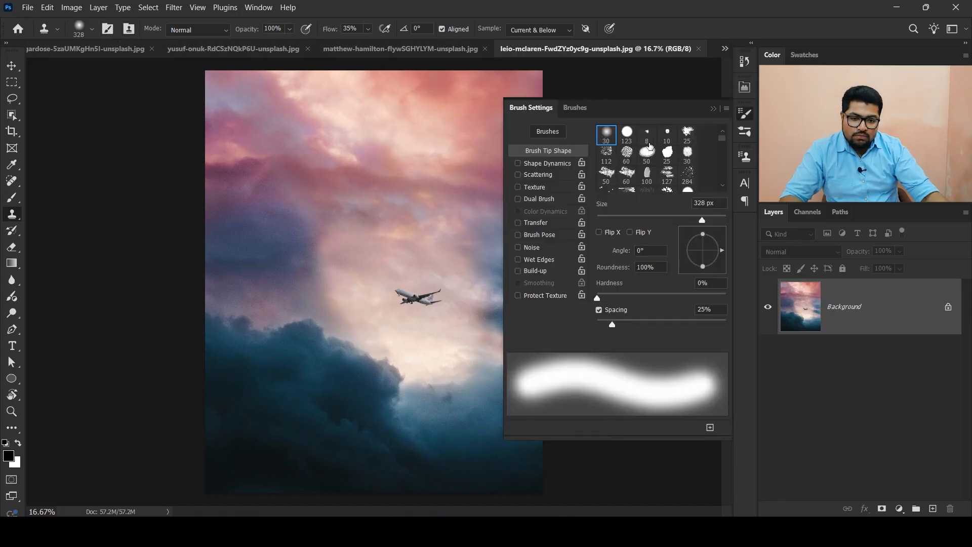
click(129, 30)
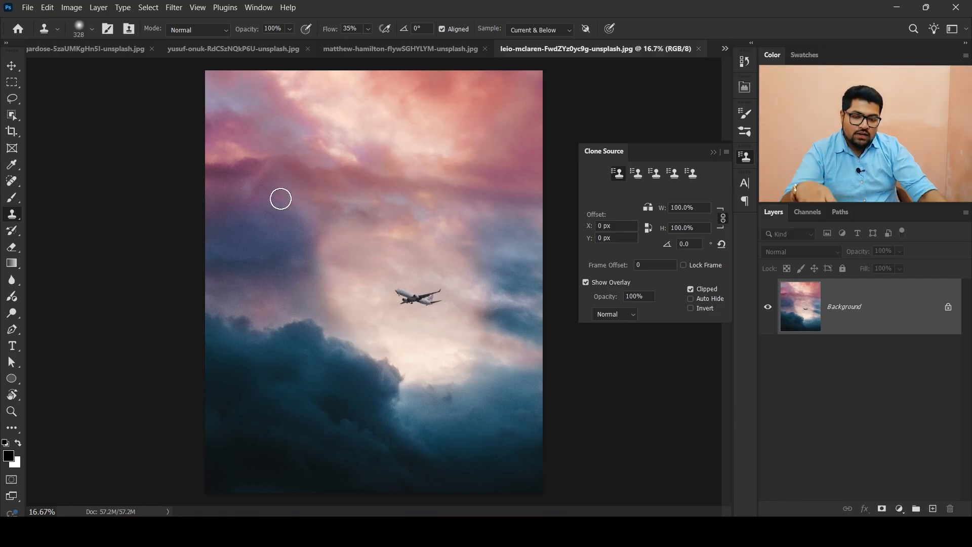
- Examine the brush options and the airplane up close at high magnification
right_click(332, 192)
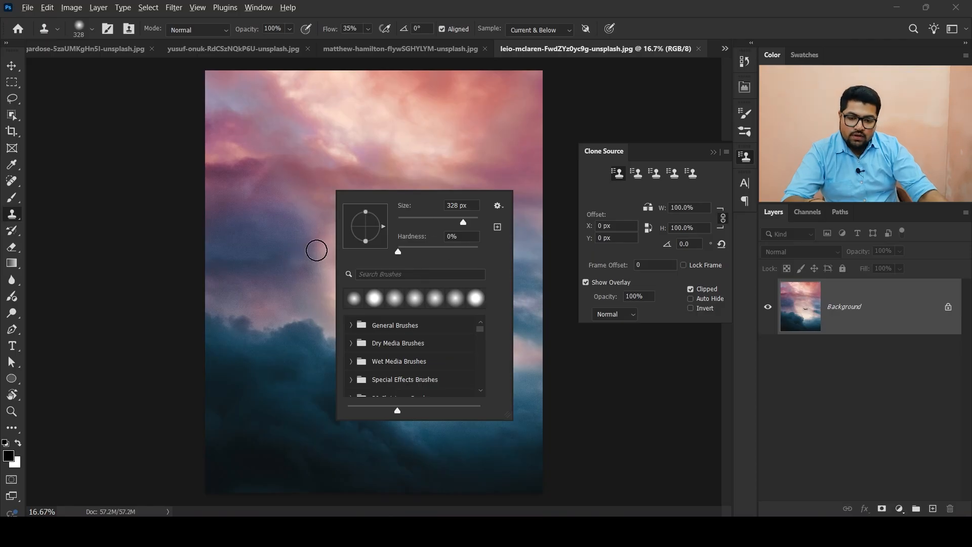
click(869, 314)
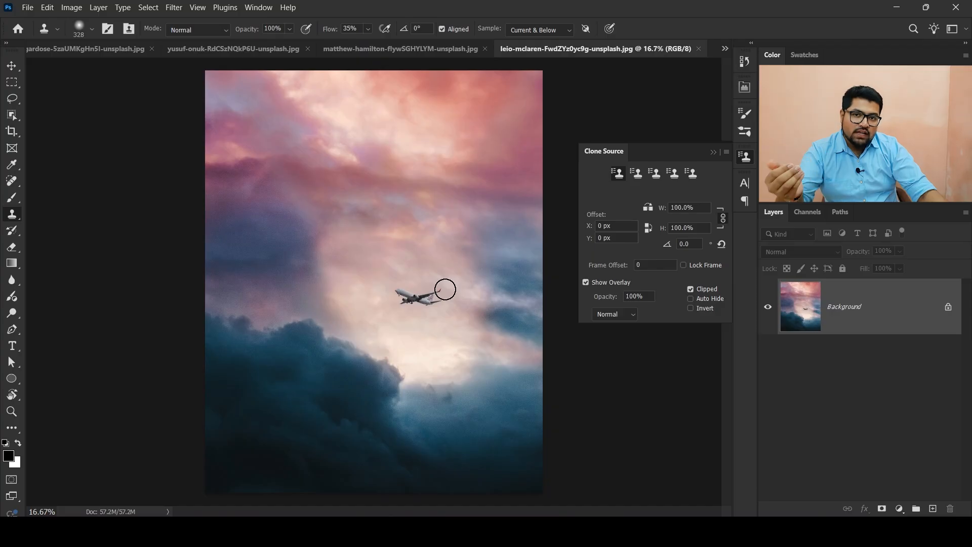
scroll(431, 298, up, 3)
scroll(442, 293, up, 2)
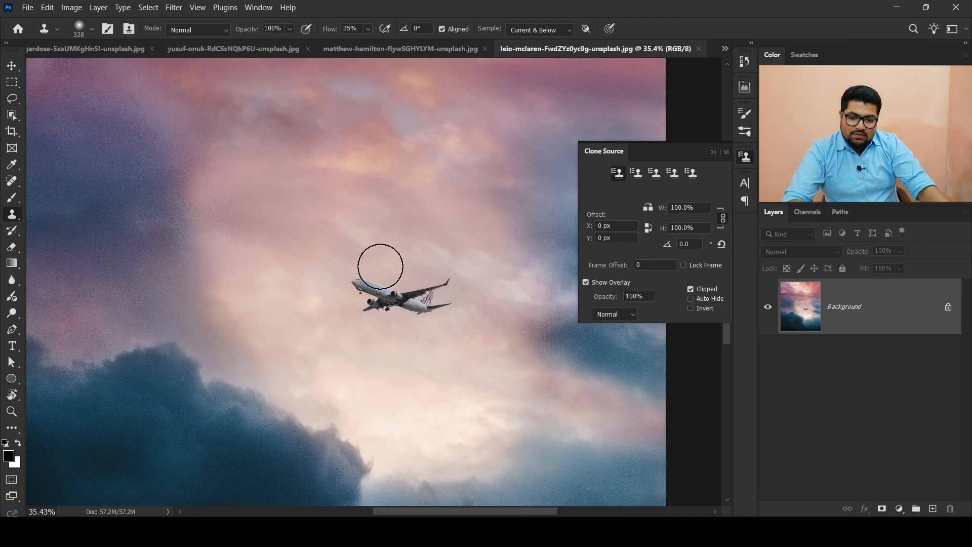
scroll(431, 306, up, 2)
scroll(430, 307, up, 3)
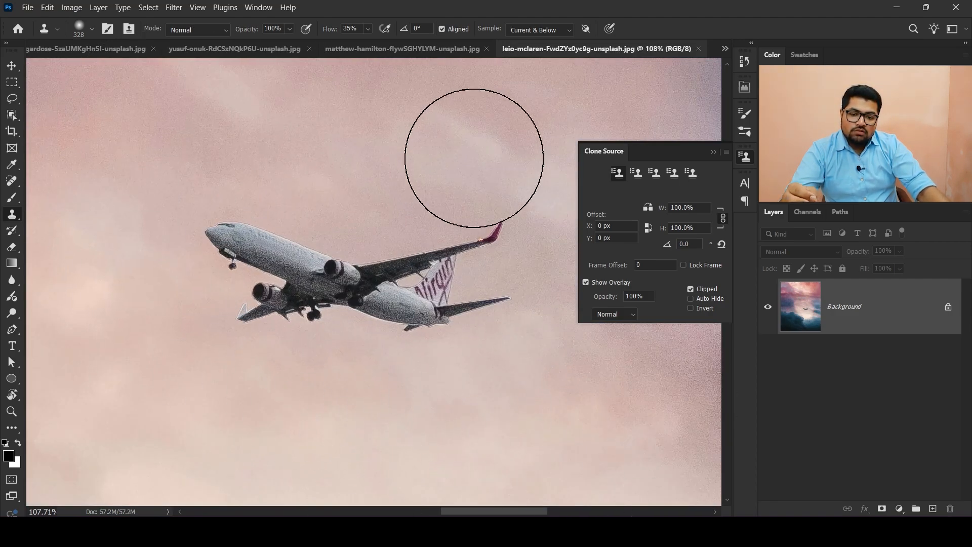
scroll(364, 208, up, 5)
scroll(448, 277, up, 3)
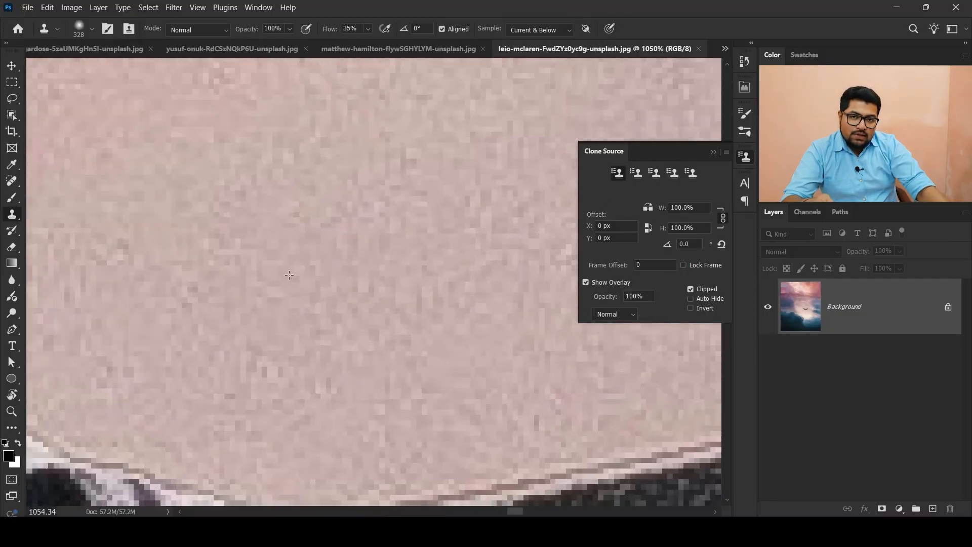
scroll(283, 276, down, 12)
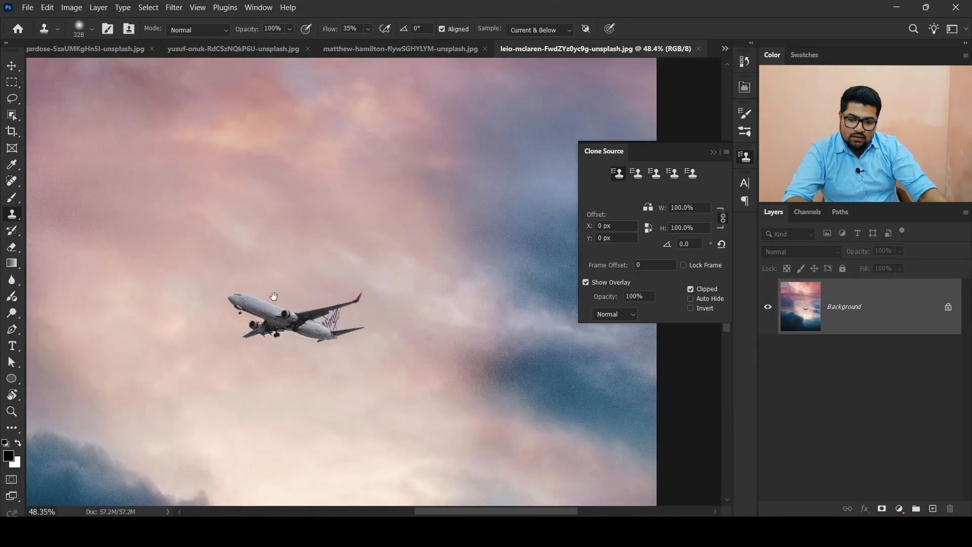
- Sample a clone source point in the sky above and left of the airplane
mouse_move(273, 296)
mouse_down()
mouse_move(427, 320)
mouse_move(402, 319)
mouse_up()
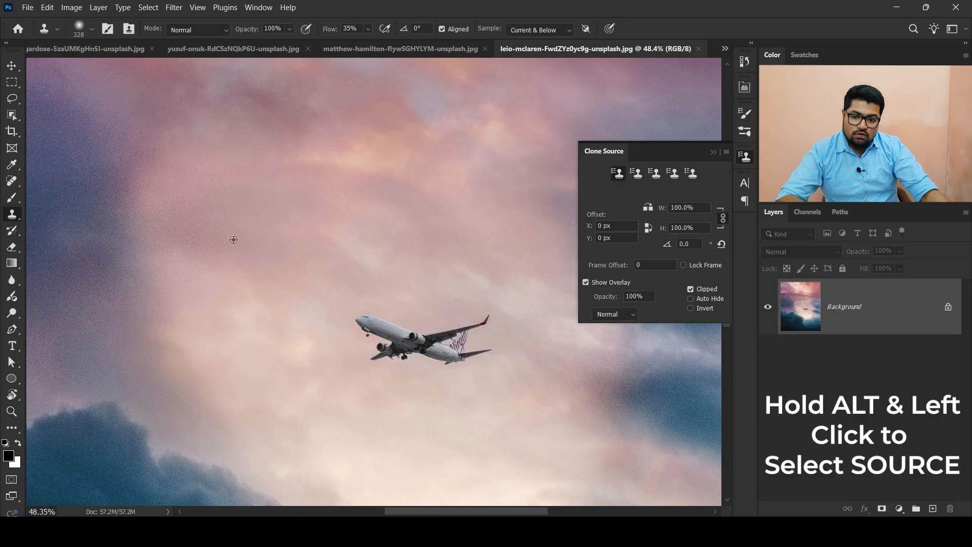
alt+click(245, 232)
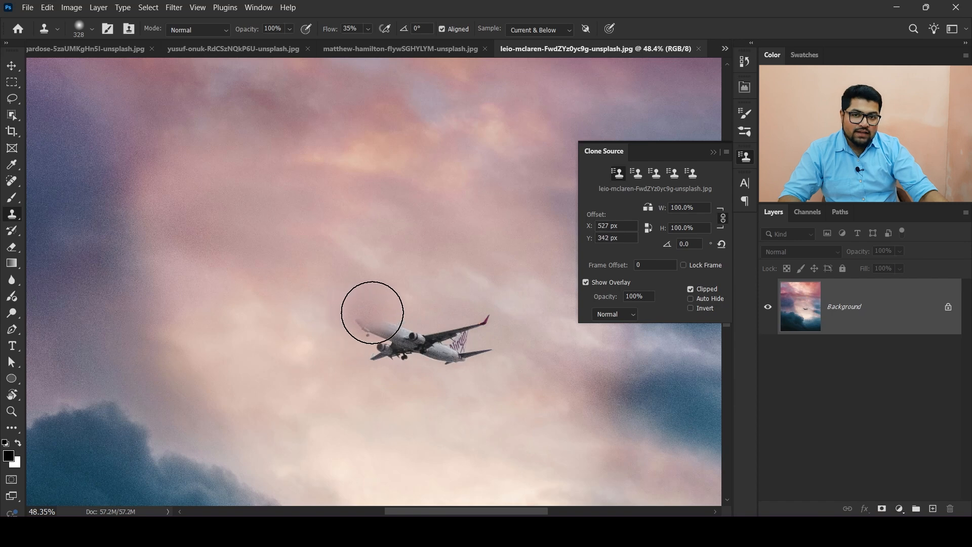
- Turn the clone source Show Overlay option off and on again, resampling the sky source in between
click(585, 282)
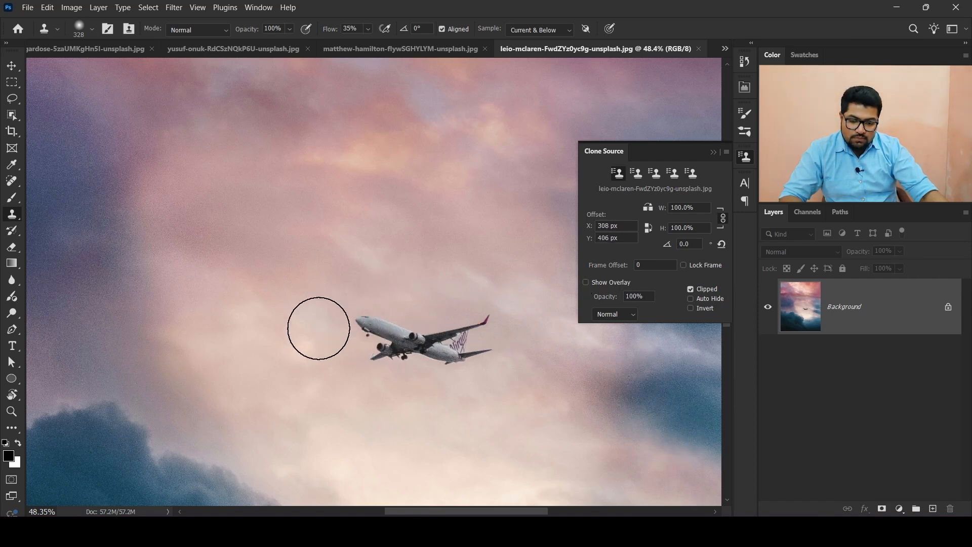
alt+click(231, 238)
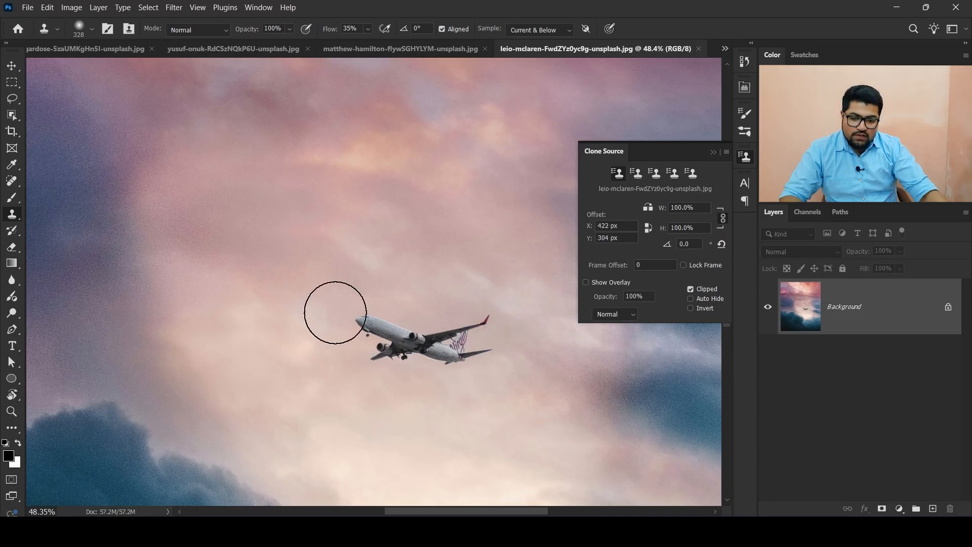
click(617, 288)
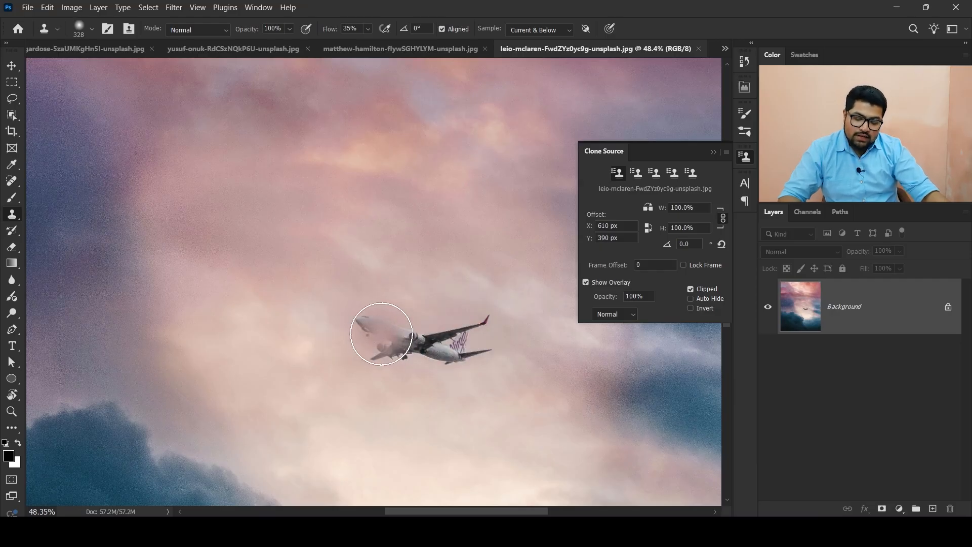
alt+click(421, 341)
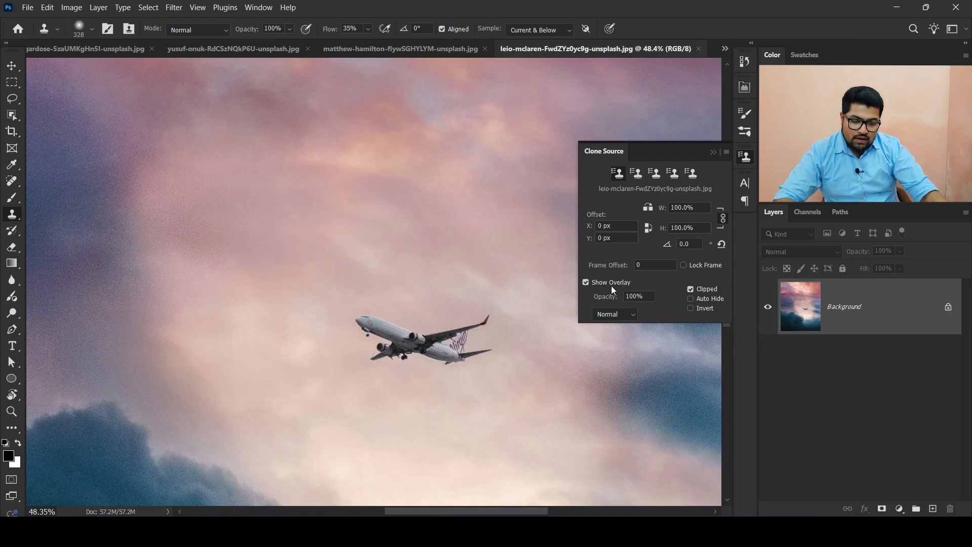
- Toggle the overlay's Clipped option off and on to compare the source preview over the airplane
click(690, 289)
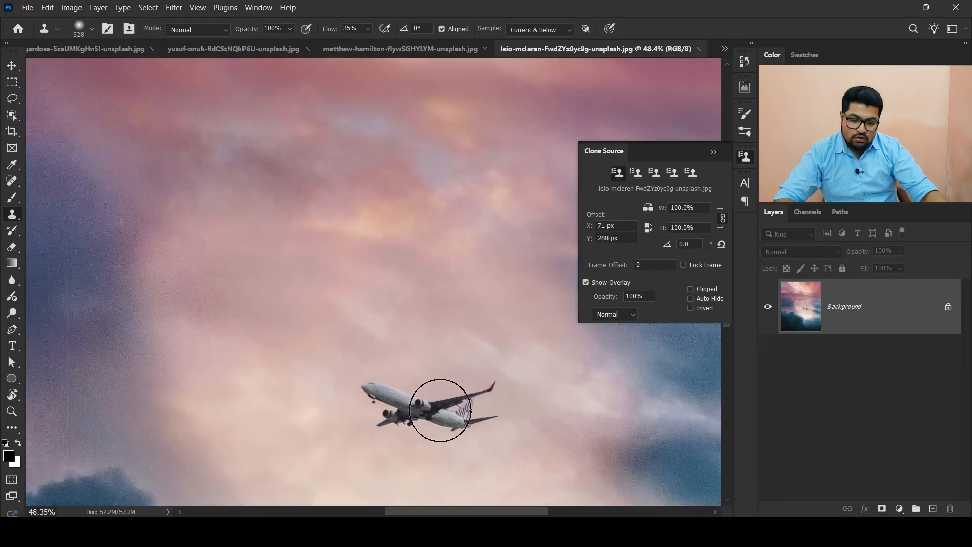
scroll(460, 299, down, 5)
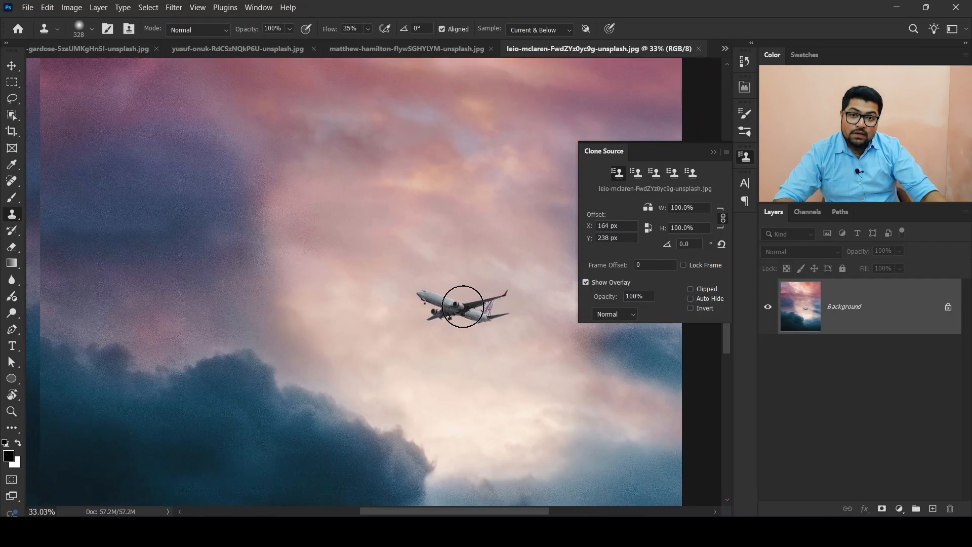
scroll(464, 307, up, 2)
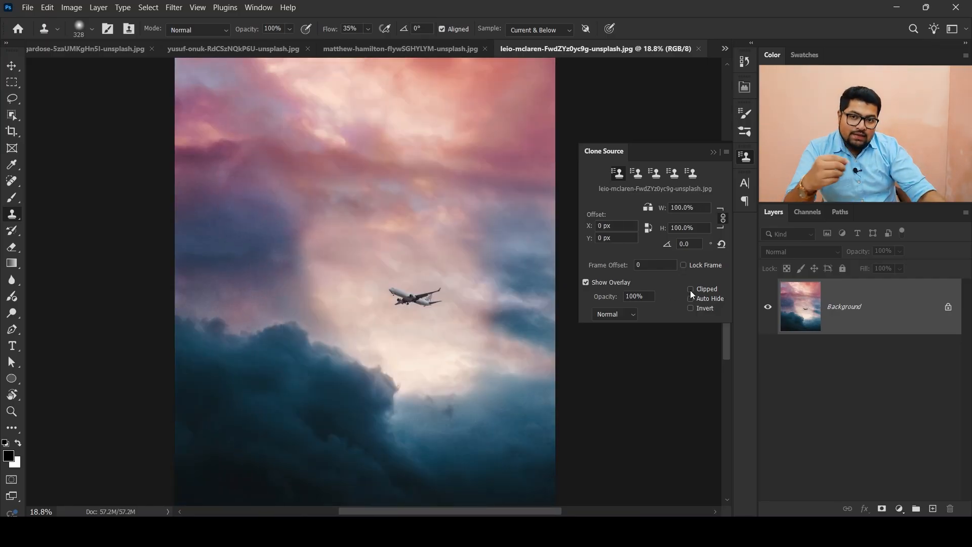
click(690, 289)
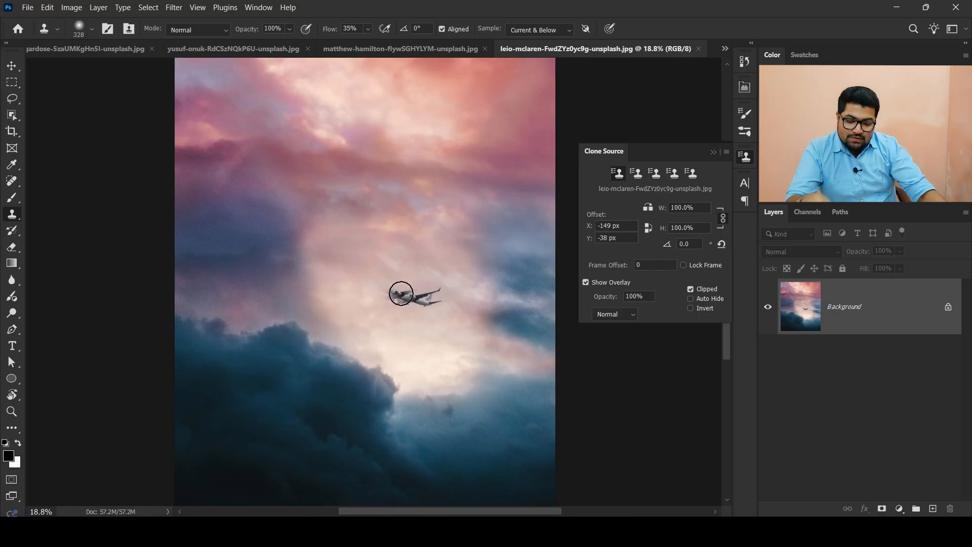
scroll(412, 324, up, 8)
drag(417, 386, 412, 306)
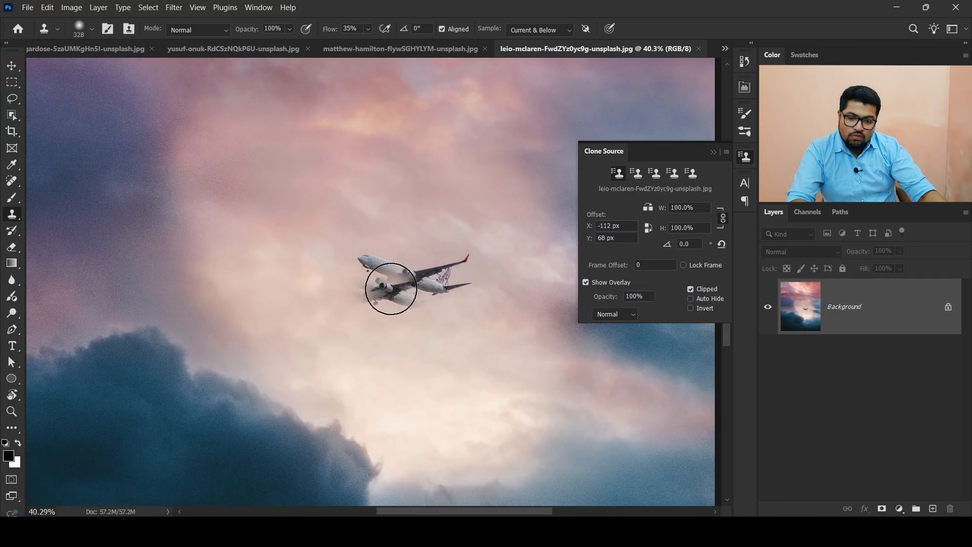
click(690, 289)
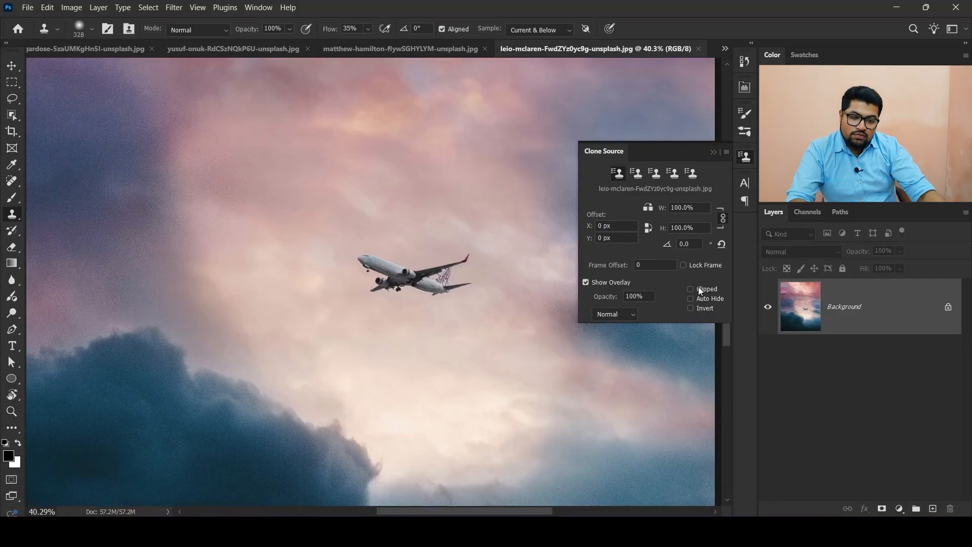
click(700, 289)
- Set the Clone Stamp opacity to 10%
scroll(351, 272, up, 3)
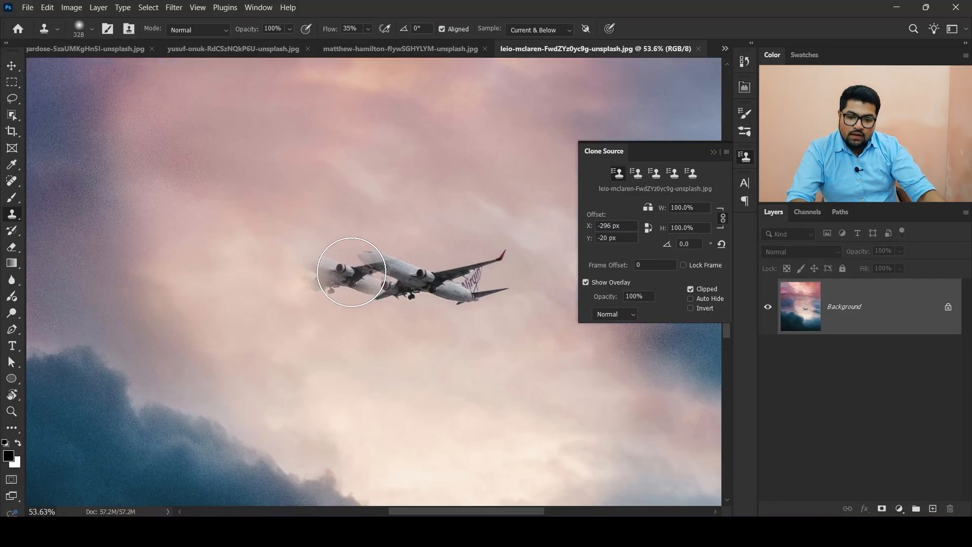
scroll(351, 272, down, 3)
key(1)
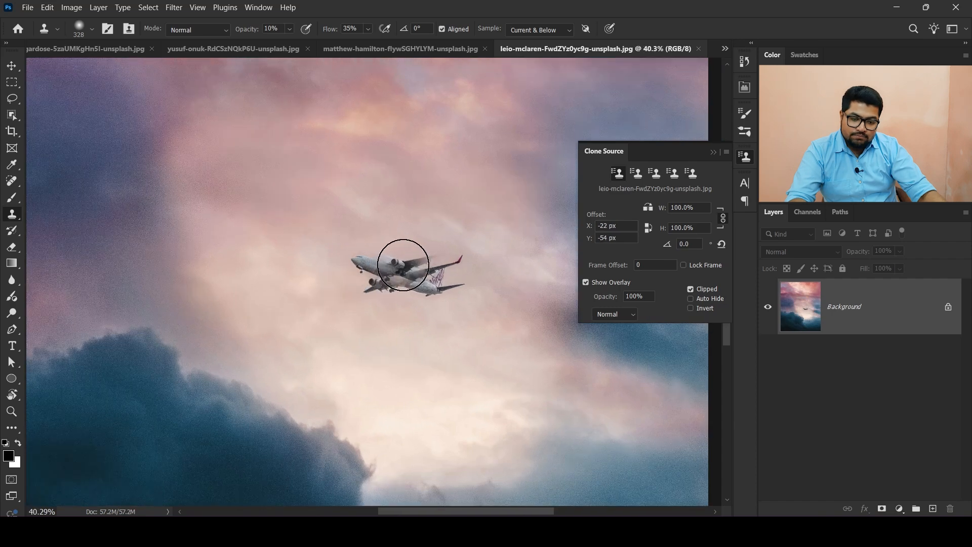
- Unlock the Background layer and add a new empty layer above it
click(948, 308)
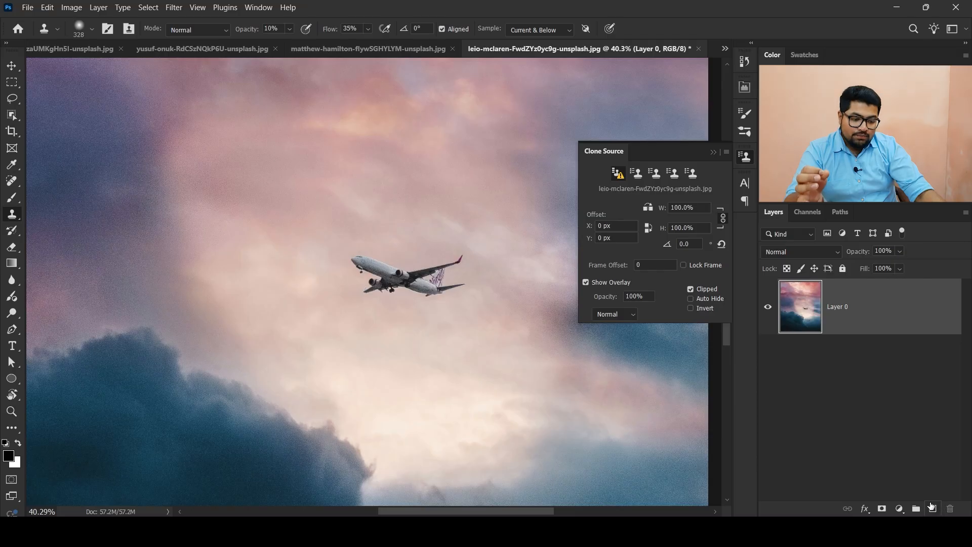
click(931, 507)
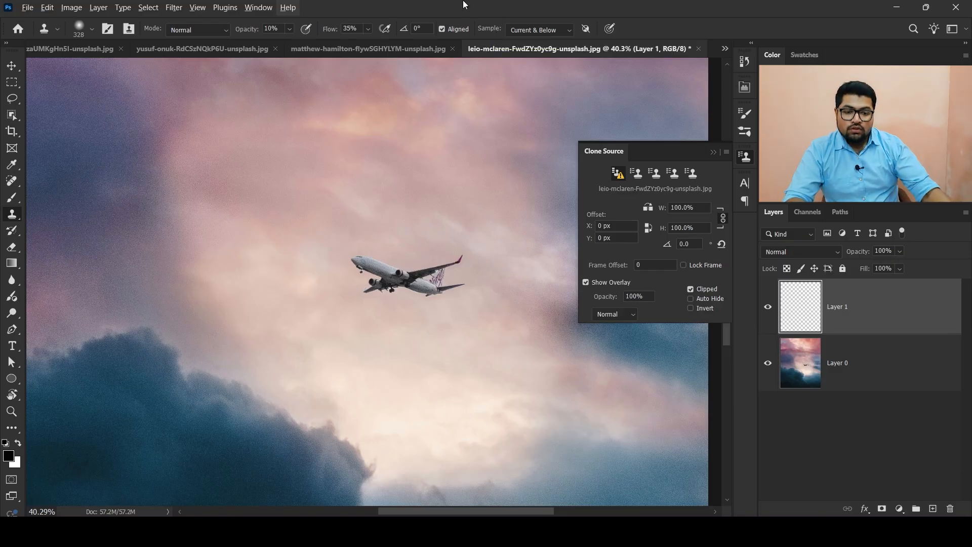
- Set the Clone Stamp sampling to Current Layer
click(546, 31)
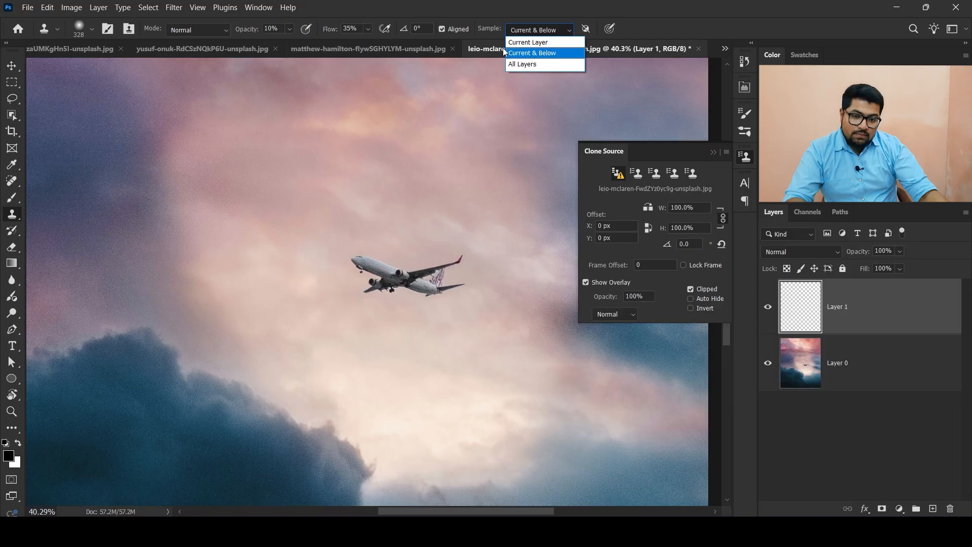
click(526, 43)
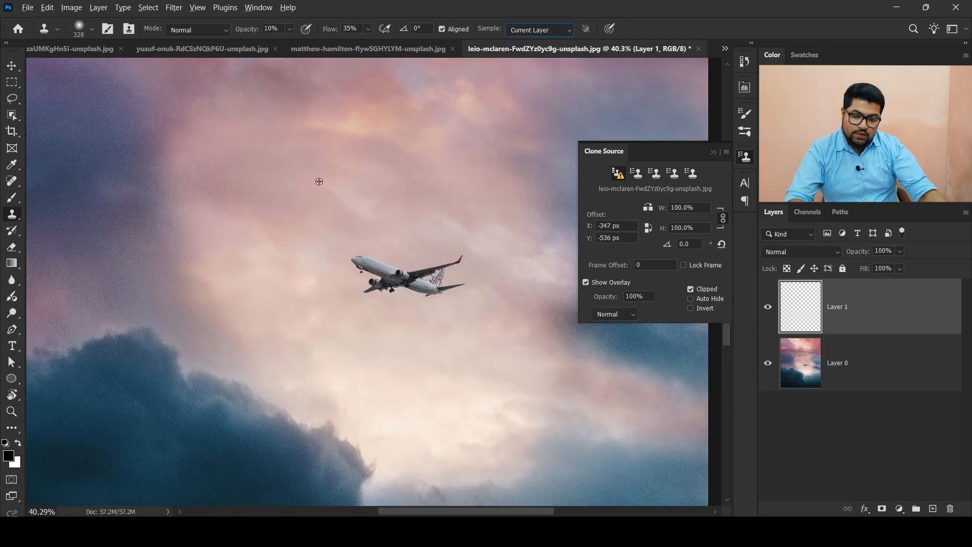
- Sample the sky and try cloning over the airplane on the empty layer with Current Layer sampling
alt+click(261, 146)
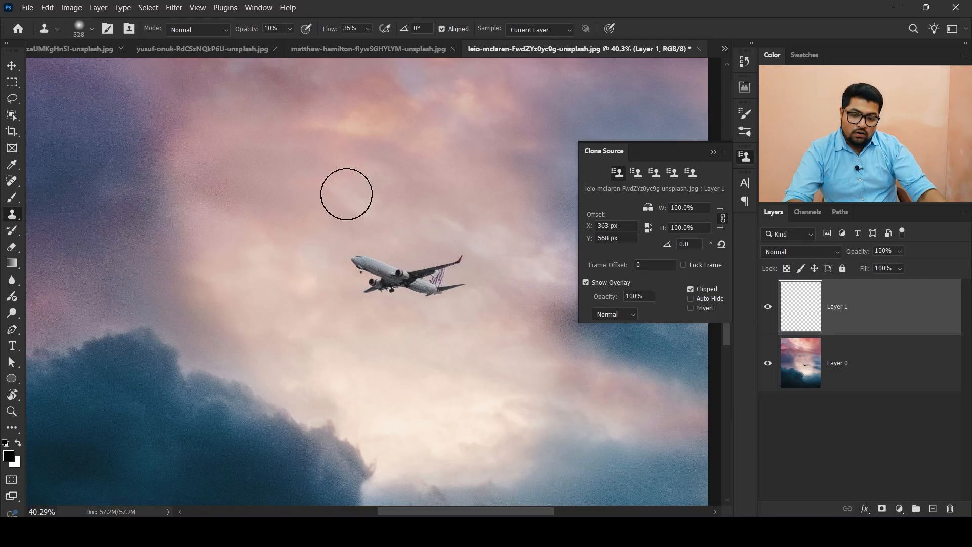
mouse_move(335, 262)
mouse_down()
mouse_move(318, 276)
mouse_move(395, 297)
mouse_move(269, 290)
mouse_move(249, 271)
mouse_move(403, 271)
mouse_up()
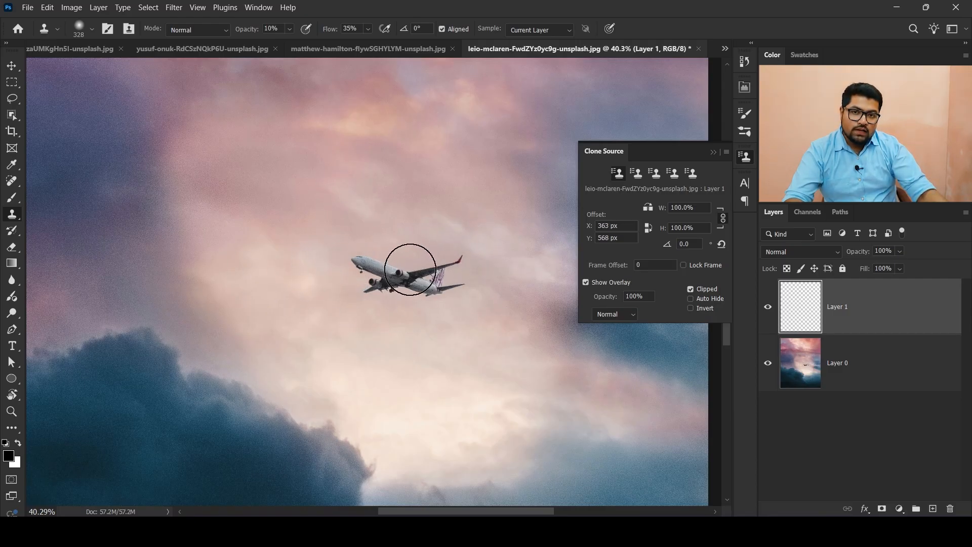
- Hide and show Layer 0 to check what the empty layer contains
click(767, 363)
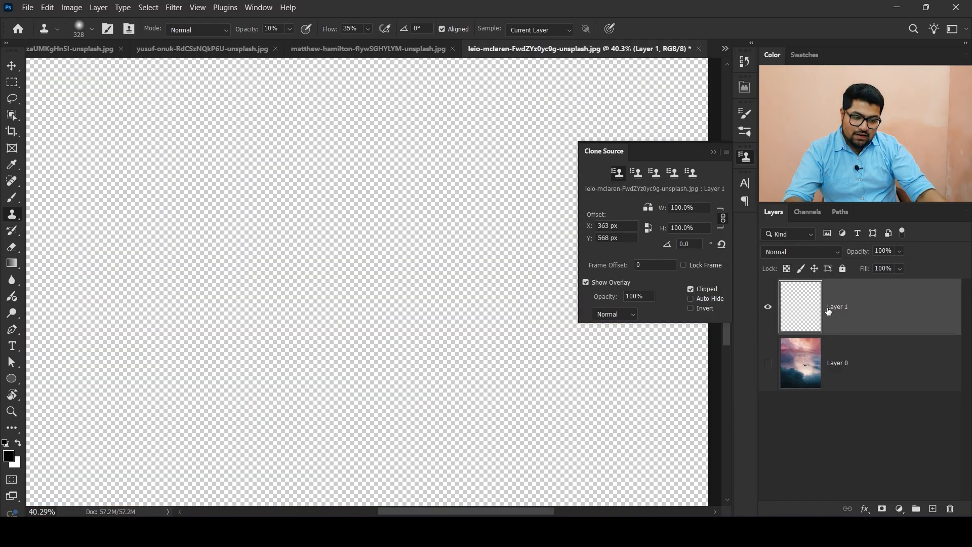
scroll(336, 224, down, 5)
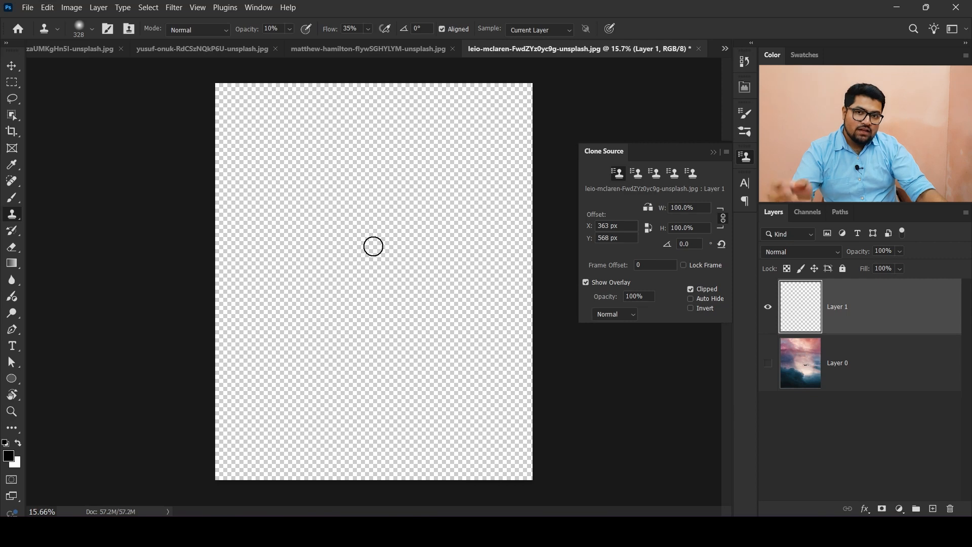
click(767, 363)
- Set the Clone Stamp sampling to Current & Below
click(555, 30)
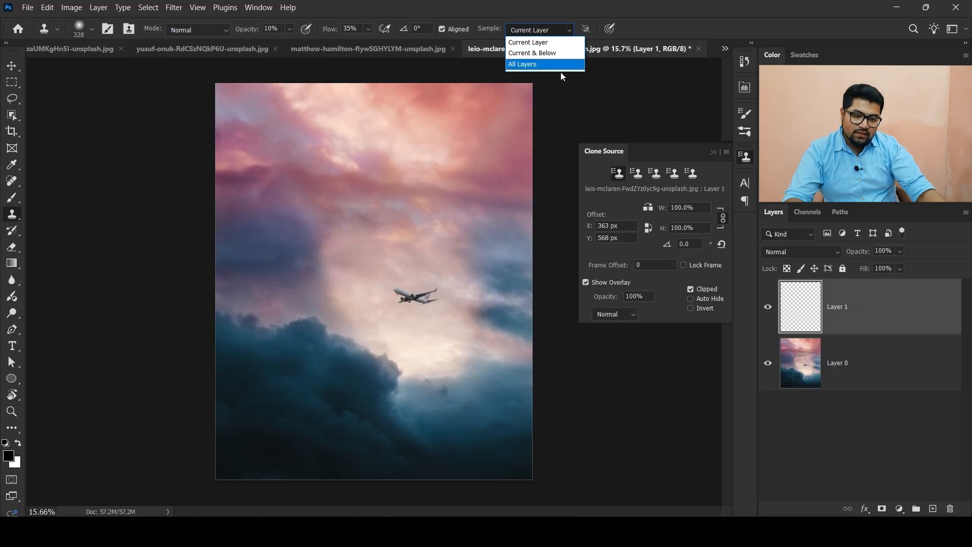
click(552, 54)
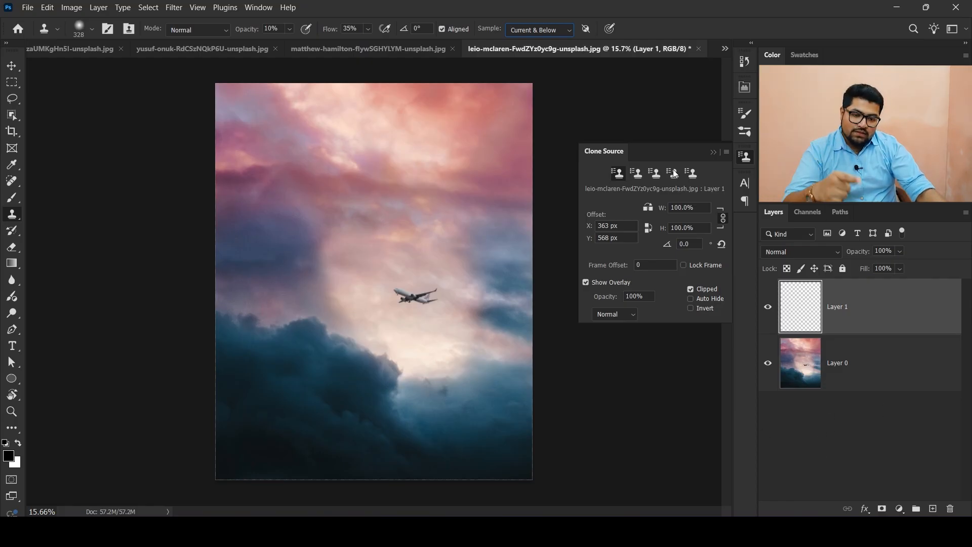
click(537, 30)
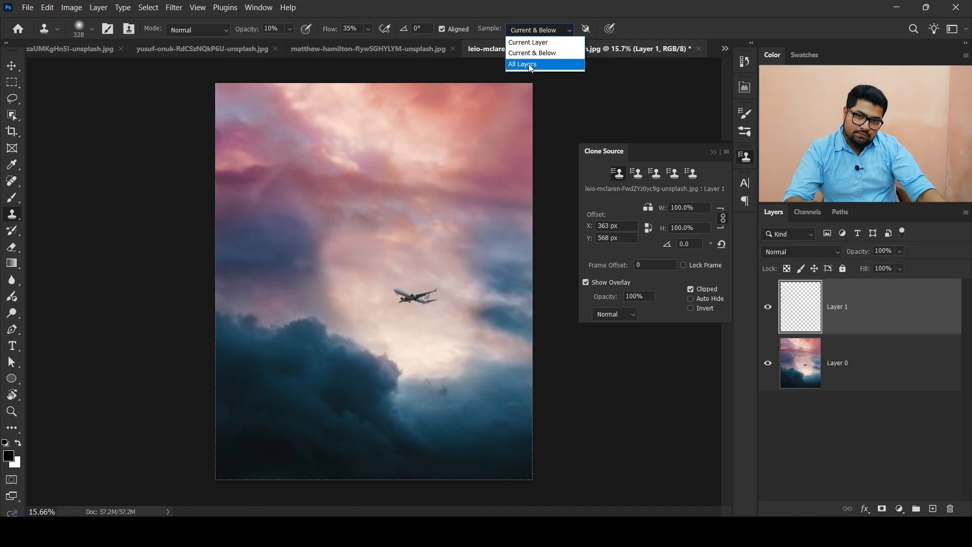
click(541, 53)
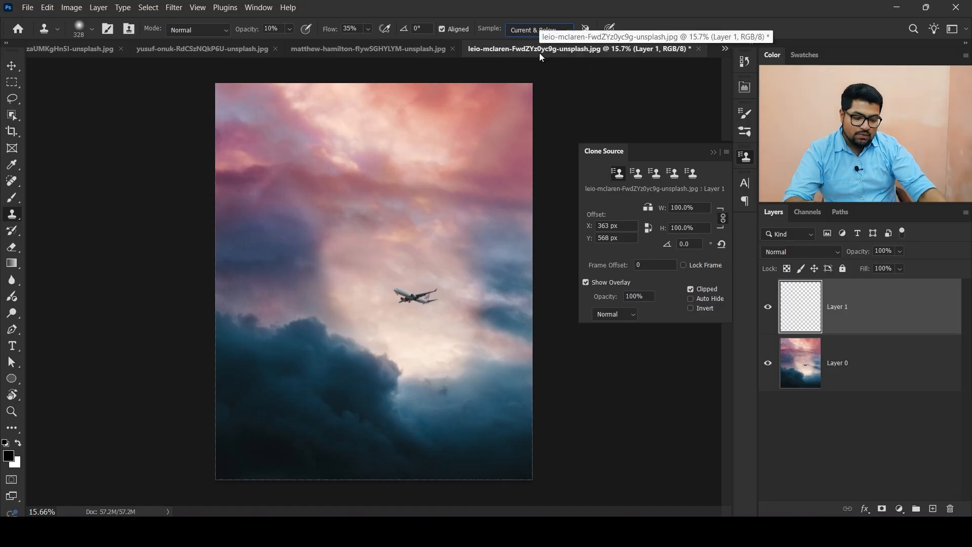
- Try cloning over the airplane from a nearby sky sample, then undo the stroke
scroll(415, 296, up, 2)
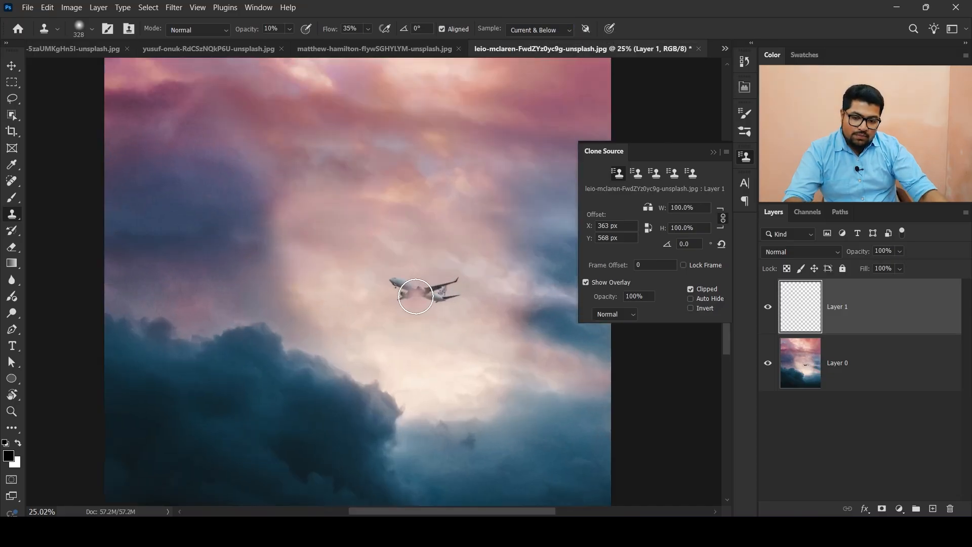
scroll(415, 296, up, 2)
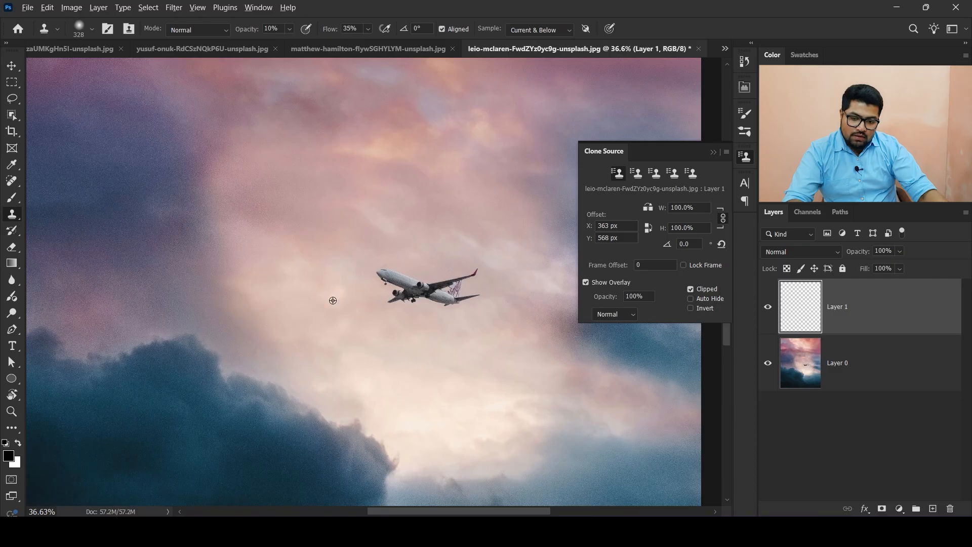
alt+click(384, 360)
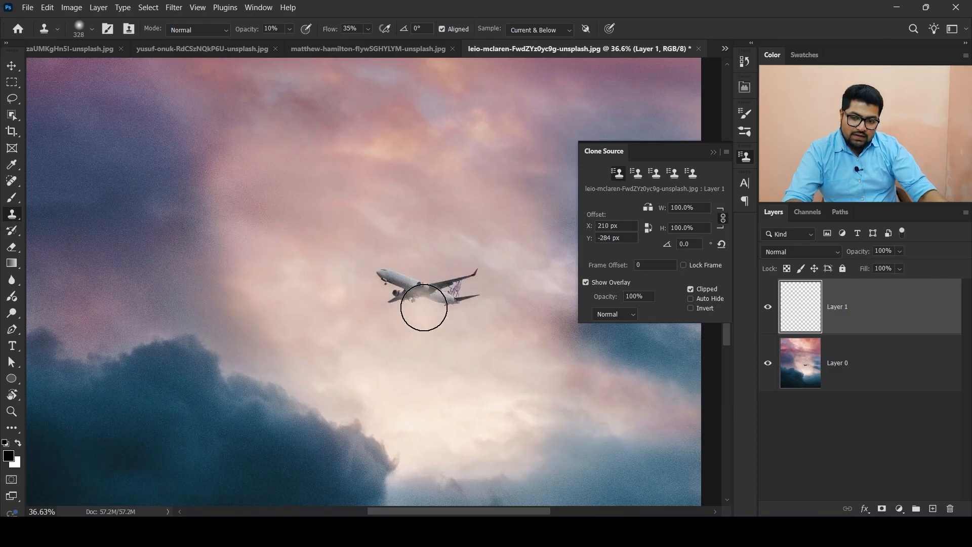
alt+click(412, 273)
right_click(418, 272)
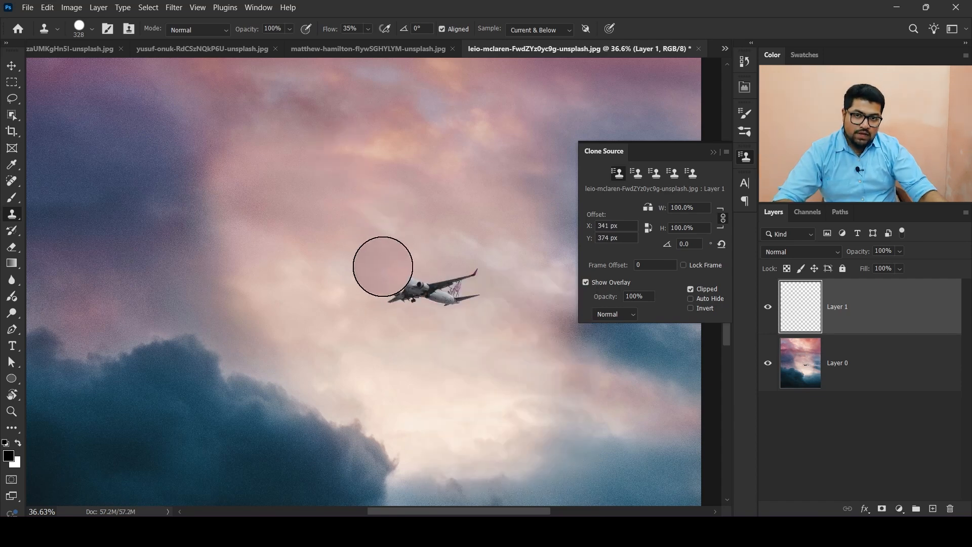
mouse_move(380, 270)
mouse_down()
mouse_move(458, 273)
mouse_move(364, 284)
mouse_move(477, 282)
mouse_move(378, 304)
mouse_move(400, 256)
mouse_up()
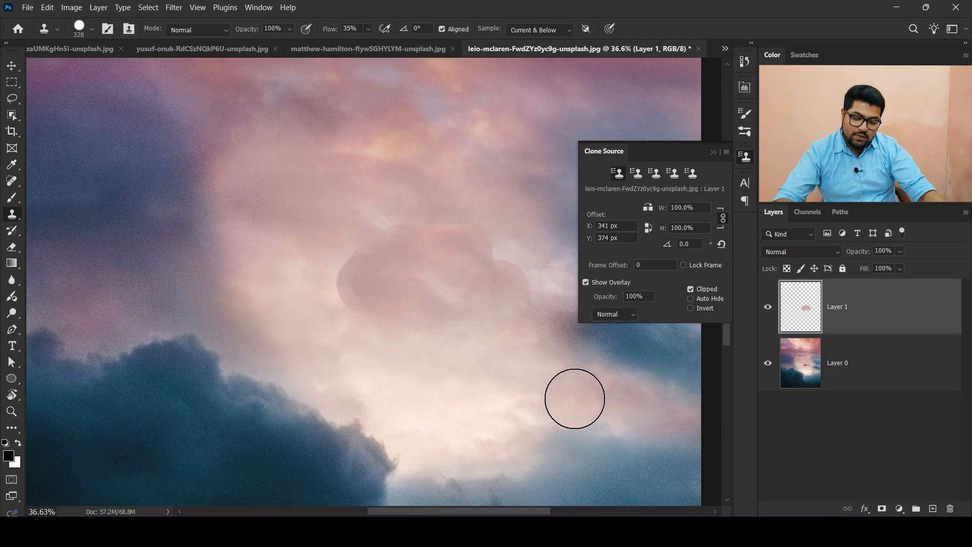
key(ctrl+z)
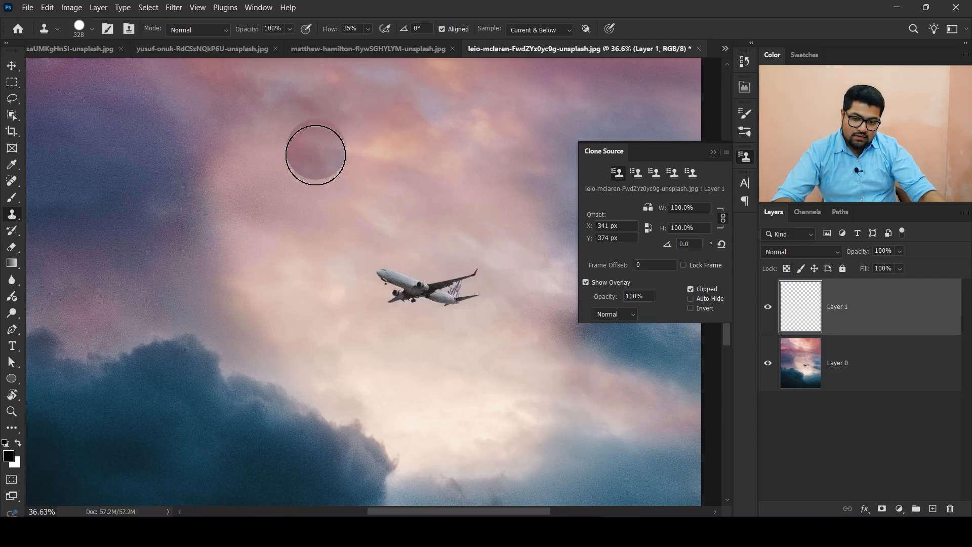
- Set the Clone Stamp brush hardness to 2%
right_click(315, 175)
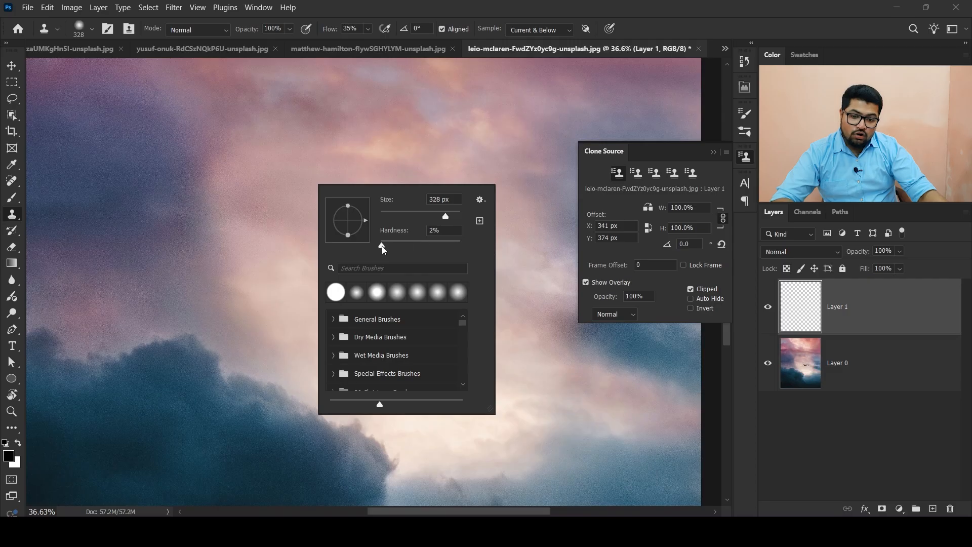
drag(382, 246, 382, 246)
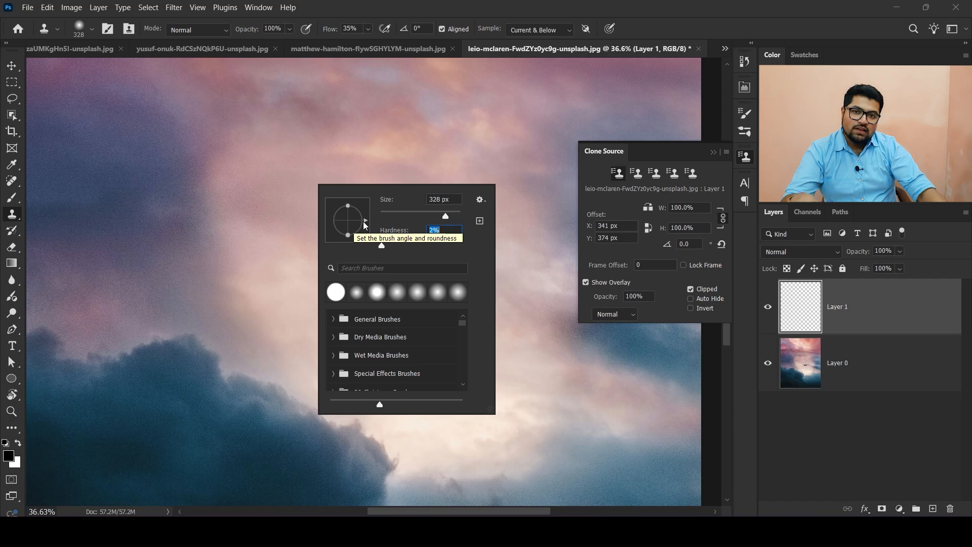
alt+click(284, 180)
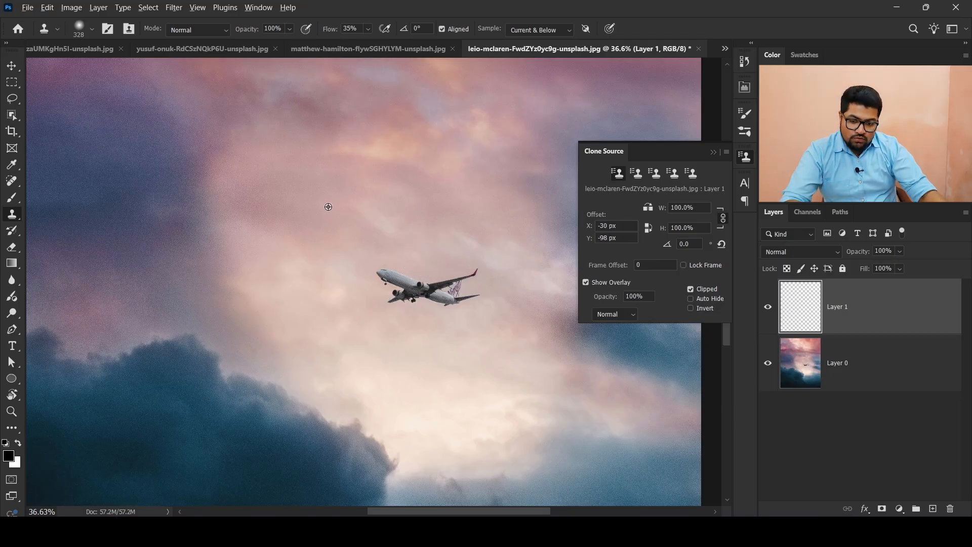
- Sample the sky above the airplane and paint over the airplane to clone it away
alt+click(327, 206)
mouse_move(361, 280)
mouse_down()
mouse_move(416, 268)
mouse_move(379, 299)
mouse_move(468, 308)
mouse_move(480, 274)
mouse_move(391, 297)
mouse_move(374, 276)
mouse_move(466, 269)
mouse_move(343, 282)
mouse_move(442, 272)
mouse_up()
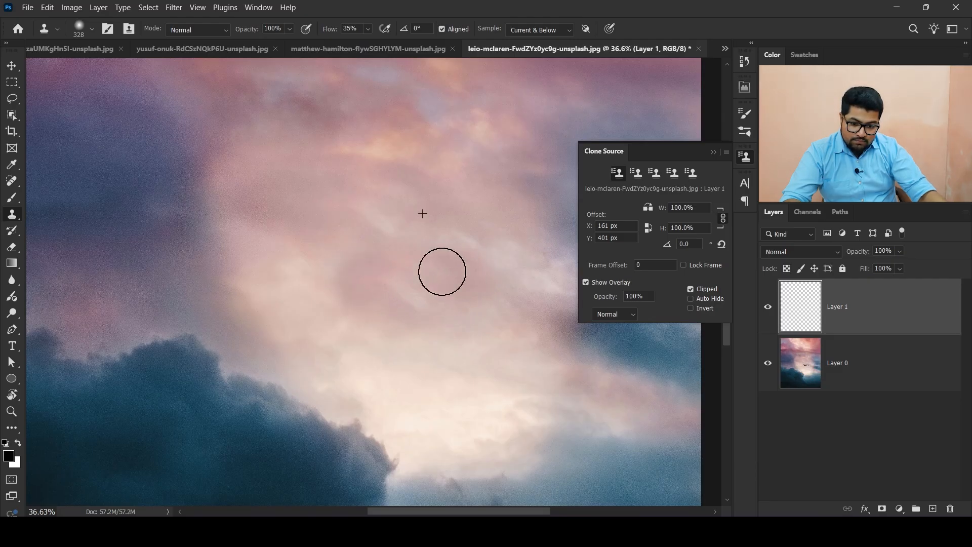
scroll(384, 340, down, 4)
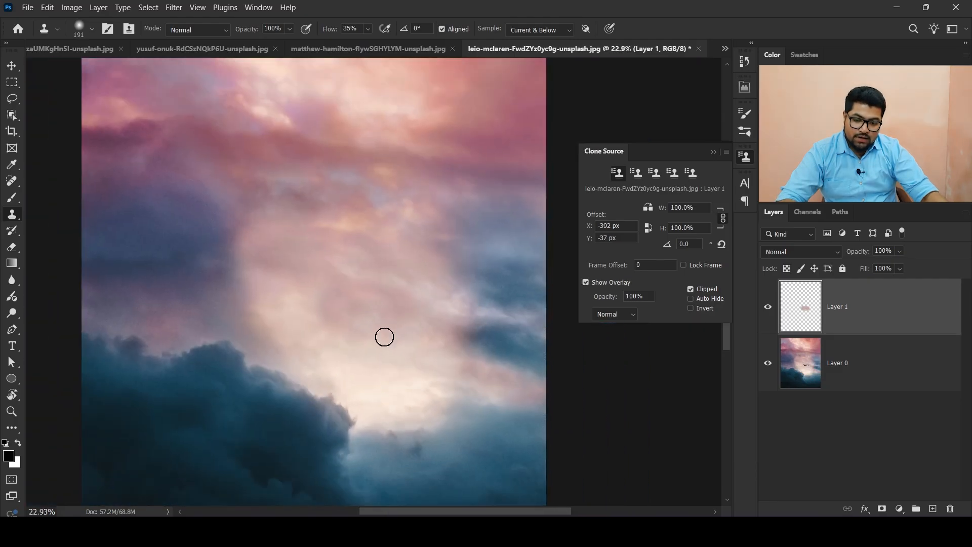
scroll(386, 334, up, 6)
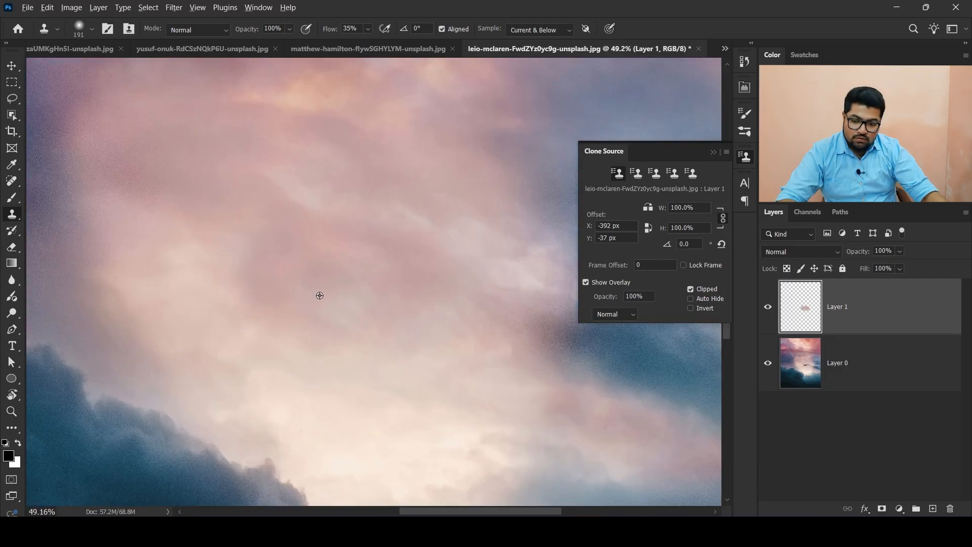
- Try cloning an extra patch from the lower sky, then undo it
alt+click(404, 453)
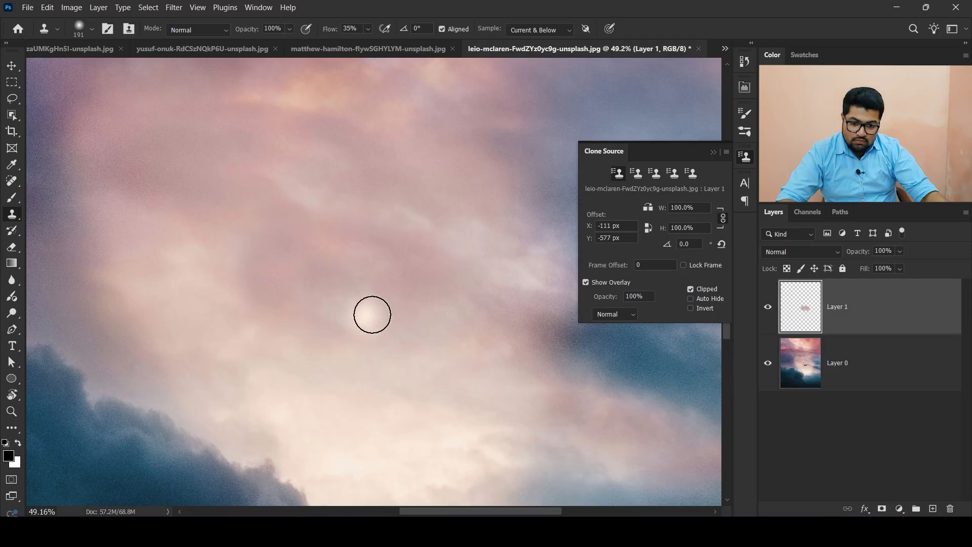
mouse_move(379, 296)
mouse_down()
mouse_move(321, 312)
mouse_move(385, 314)
mouse_move(338, 316)
mouse_move(377, 314)
mouse_move(305, 299)
mouse_move(389, 308)
mouse_up()
key(ctrl+z)
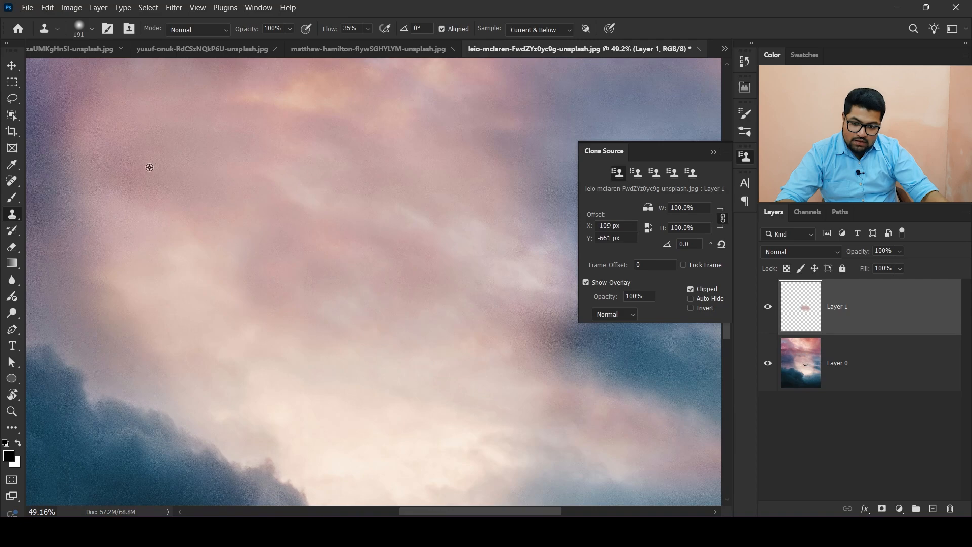
- Resample the upper-left sky and clone over the area where the airplane was
alt+click(218, 188)
mouse_move(340, 280)
mouse_down()
mouse_move(343, 309)
mouse_move(283, 258)
mouse_move(291, 250)
mouse_move(346, 256)
mouse_move(382, 282)
mouse_move(370, 301)
mouse_move(287, 265)
mouse_move(321, 300)
mouse_move(392, 280)
mouse_up()
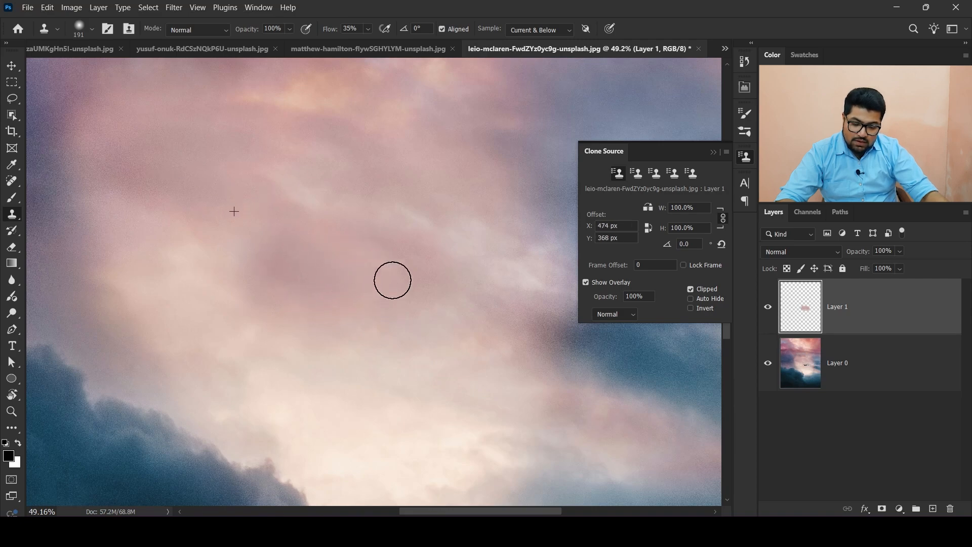
scroll(411, 280, down, 4)
scroll(455, 334, up, 3)
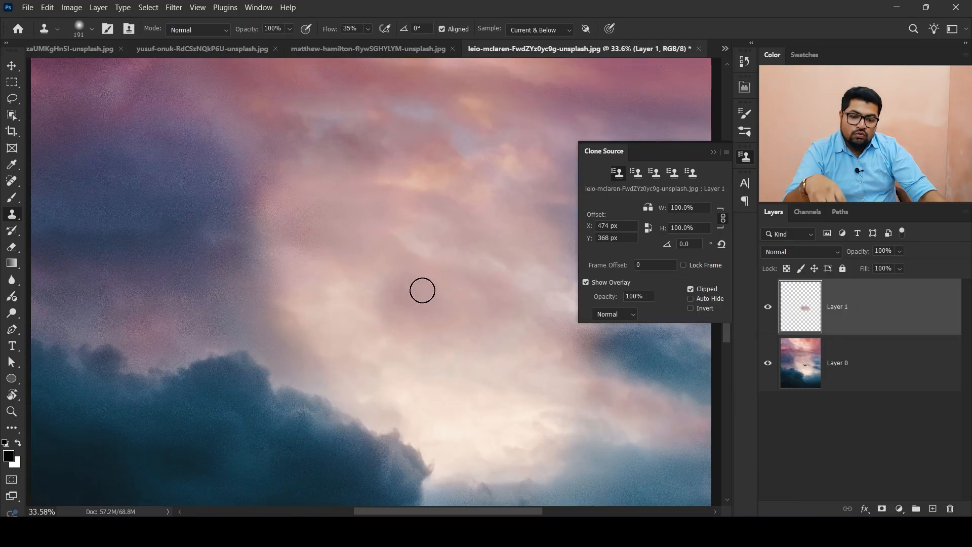
- Toggle Layer 1's visibility at different zoom levels to compare the retouched sky with the original
scroll(417, 301, down, 4)
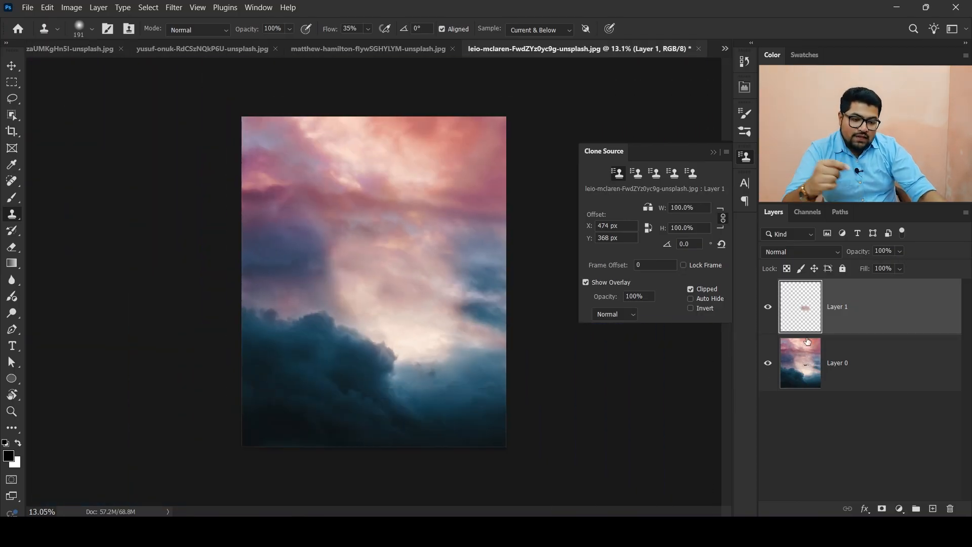
click(769, 310)
click(769, 310)
click(769, 309)
click(768, 310)
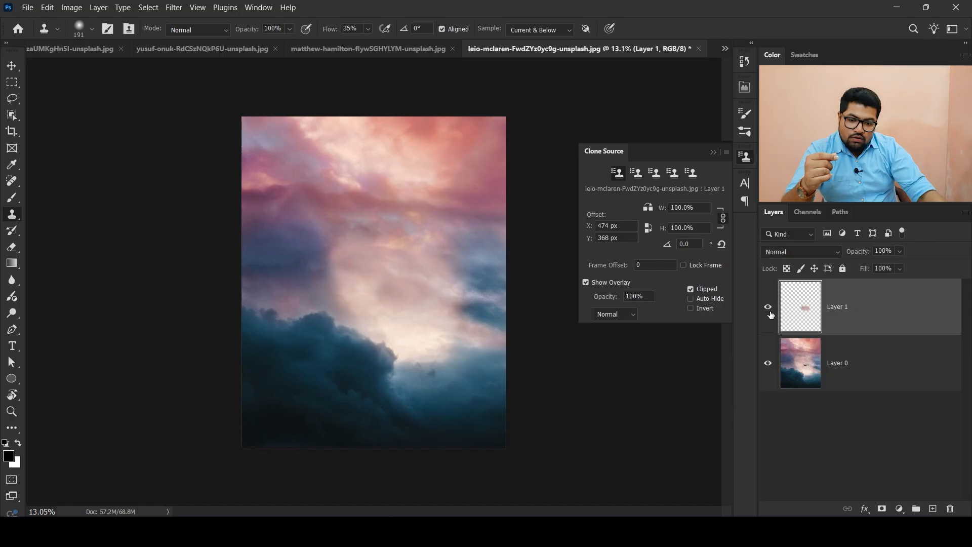
click(768, 308)
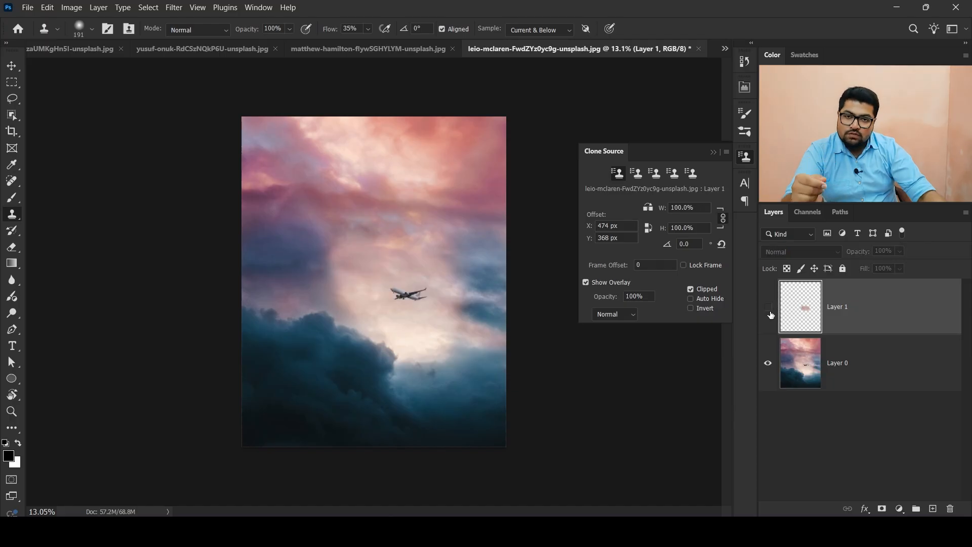
click(769, 307)
scroll(419, 281, up, 4)
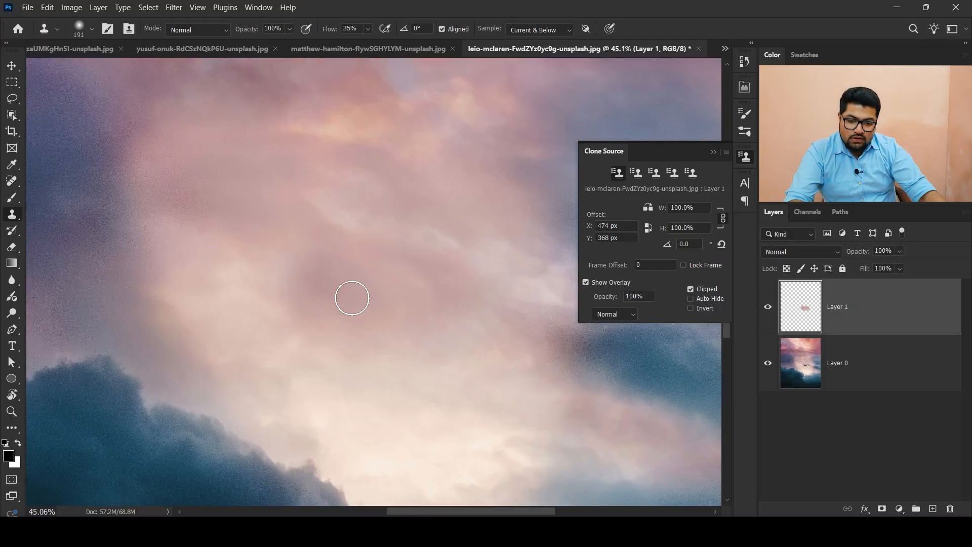
scroll(352, 298, down, 3)
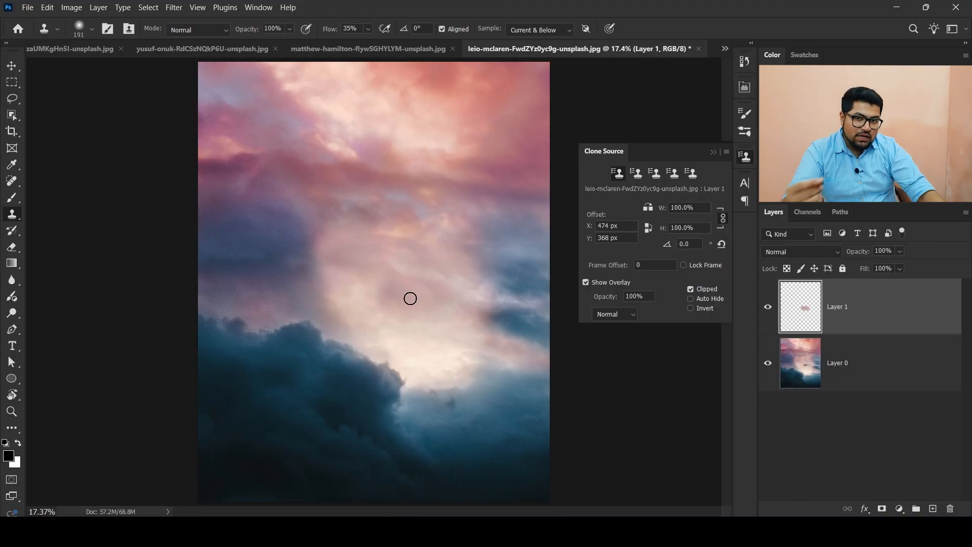
scroll(410, 297, up, 1)
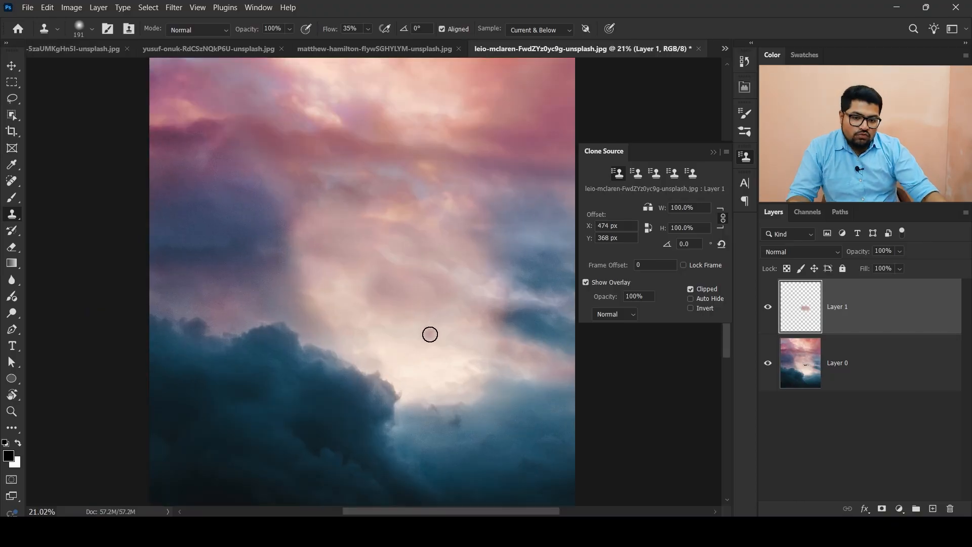
click(767, 307)
scroll(405, 298, up, 2)
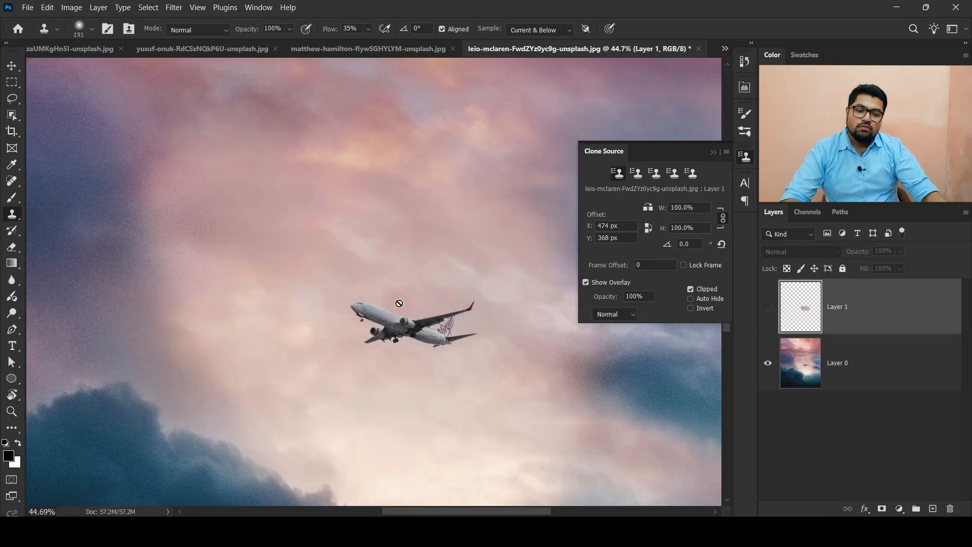
- Add a new empty layer and place it between Layer 1 and Layer 0
drag(448, 269, 465, 258)
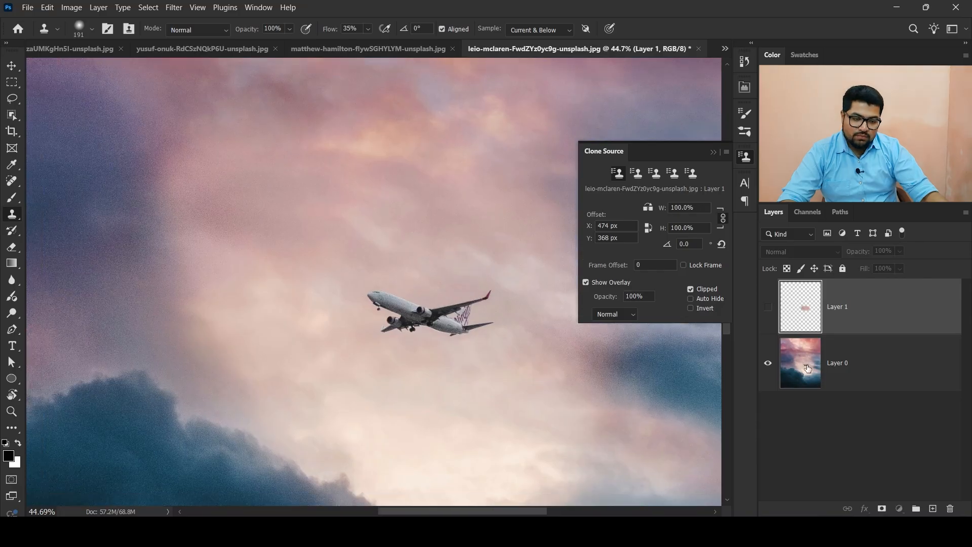
click(904, 351)
click(904, 320)
click(932, 508)
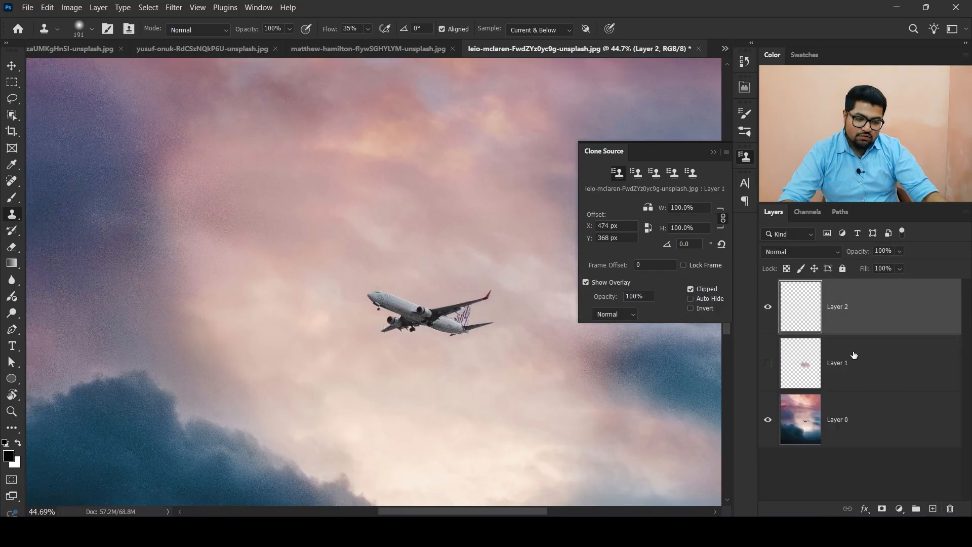
drag(865, 331, 869, 403)
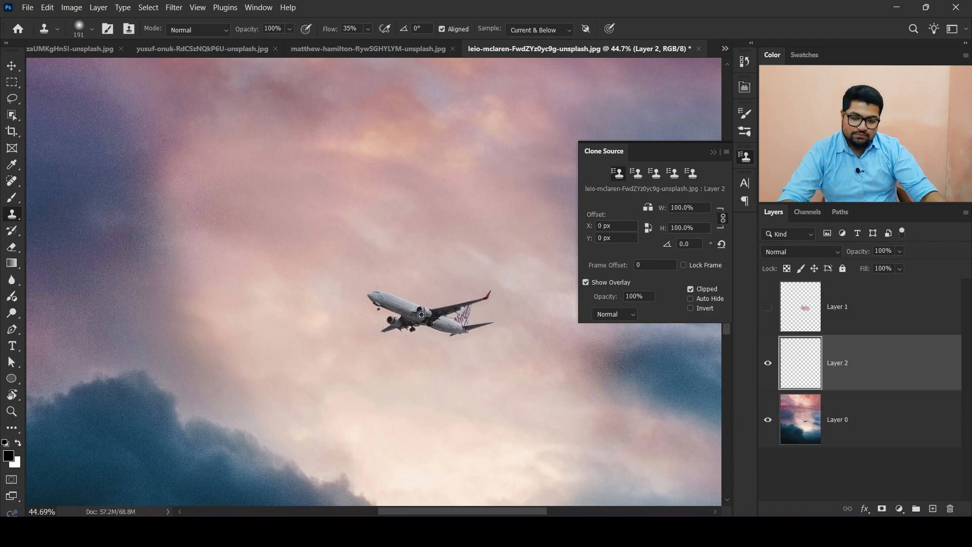
- Sample the airplane and clone a copy of it into the upper-left sky on the new layer
alt+click(421, 314)
scroll(339, 261, down, 4)
drag(271, 250, 308, 272)
alt+right_click(310, 272)
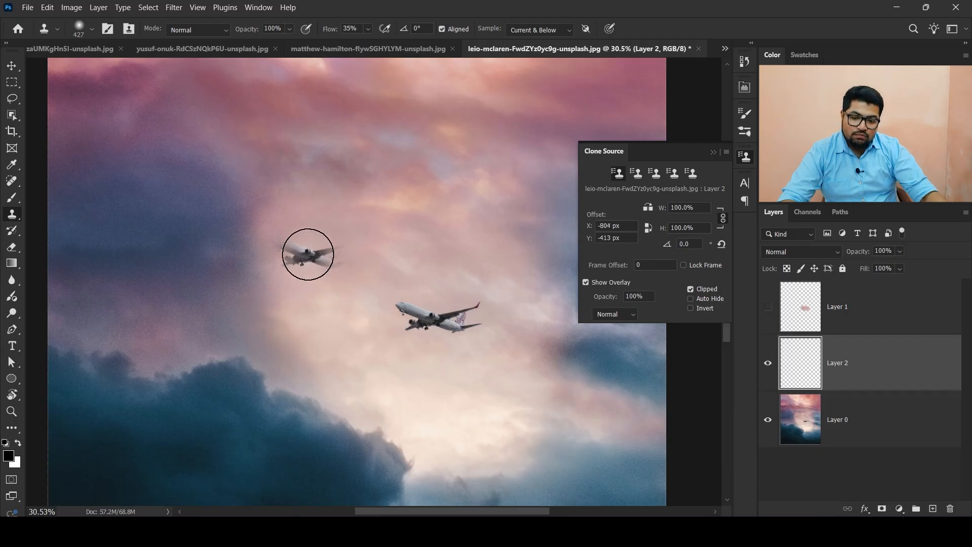
click(308, 254)
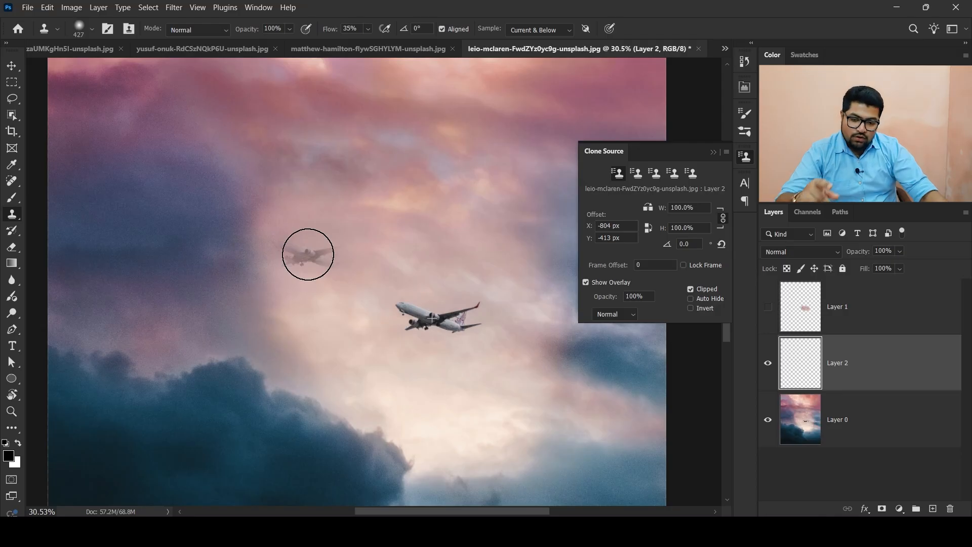
- Finish cloning the second airplane into the upper-left sky on the new layer
mouse_move(308, 254)
mouse_down()
mouse_move(323, 237)
mouse_move(313, 257)
mouse_up()
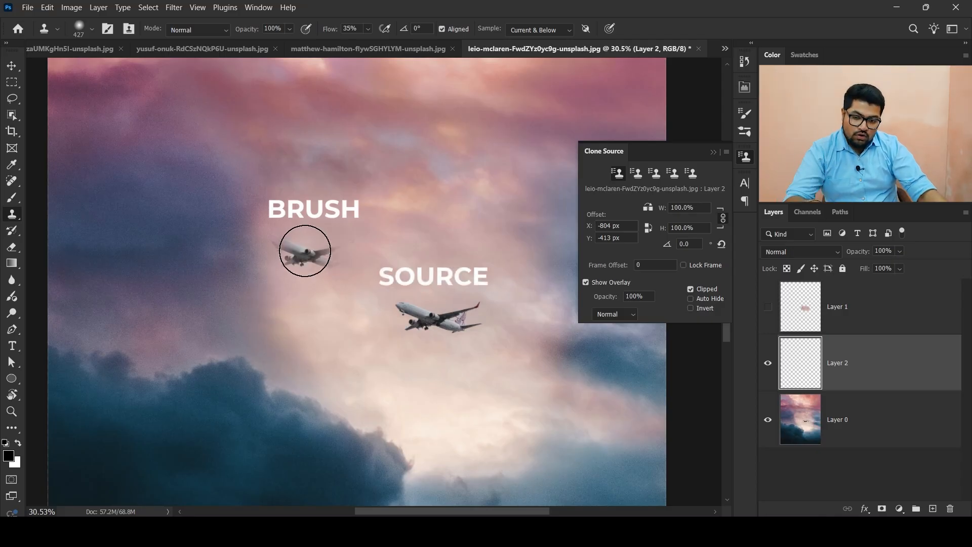
click(303, 250)
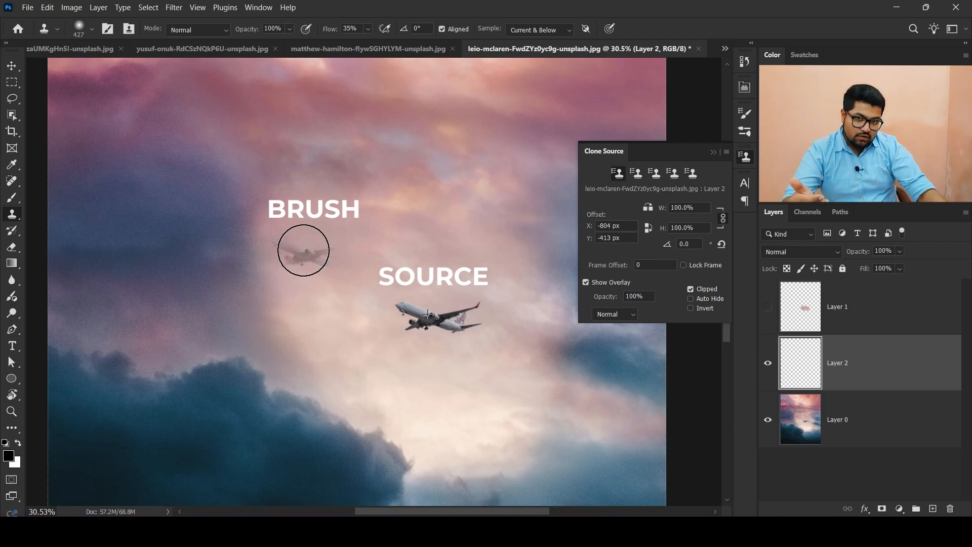
mouse_move(304, 250)
mouse_down()
mouse_move(284, 221)
mouse_move(290, 266)
mouse_move(342, 250)
mouse_move(346, 241)
mouse_move(249, 268)
mouse_move(341, 250)
mouse_move(329, 264)
mouse_move(245, 263)
mouse_move(306, 265)
mouse_move(343, 236)
mouse_up()
scroll(364, 247, down, 7)
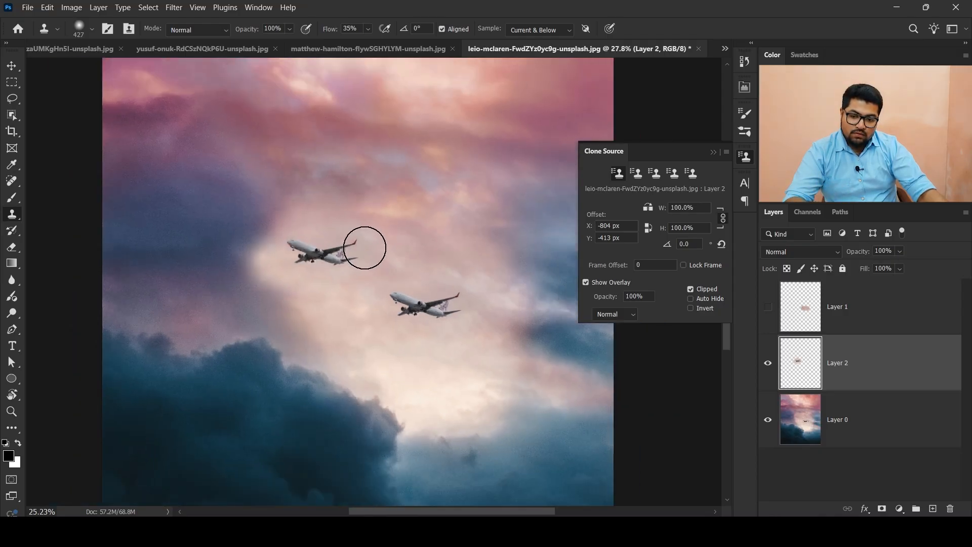
scroll(463, 341, down, 2)
scroll(463, 341, up, 2)
scroll(463, 343, down, 2)
scroll(461, 340, up, 2)
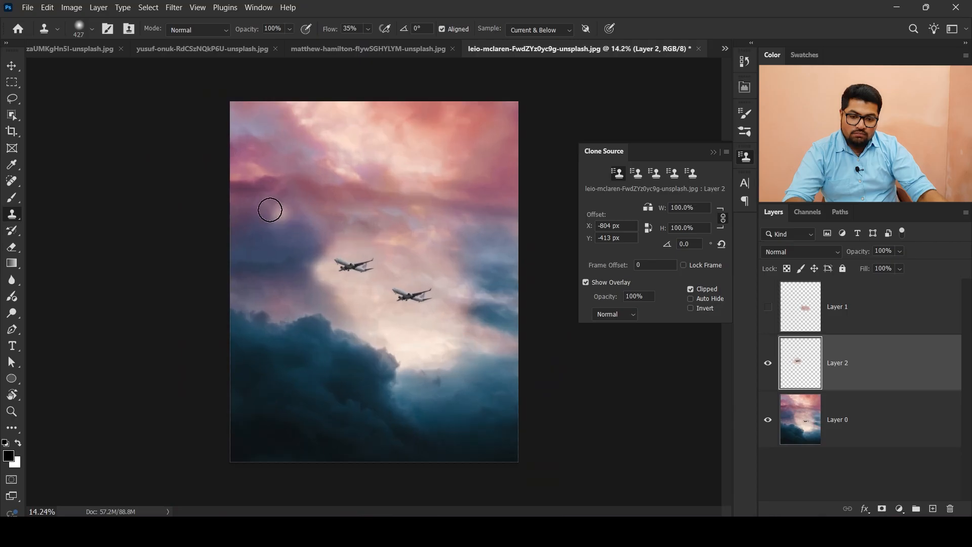
scroll(491, 386, up, 7)
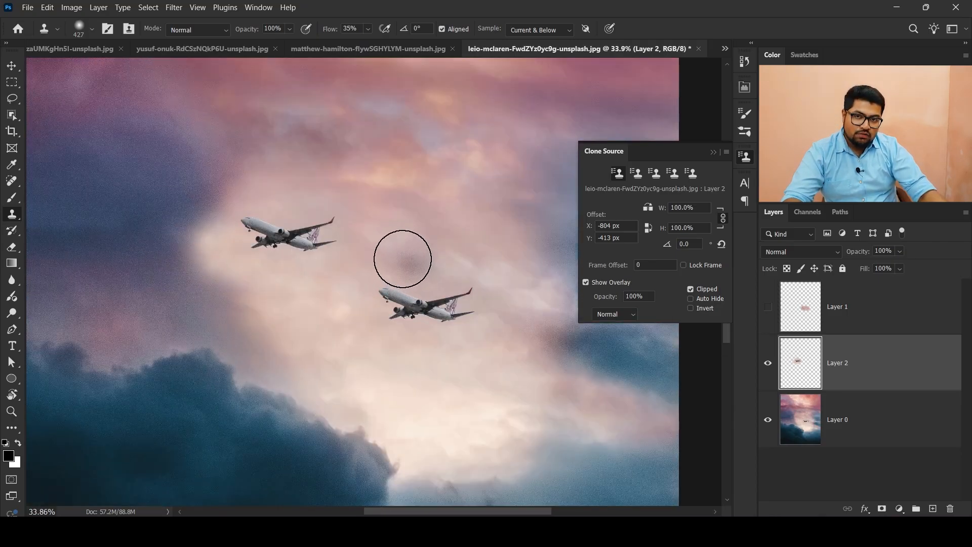
- Switch to the skyscraper photo and add a new empty layer above the background
click(397, 49)
scroll(386, 213, down, 3)
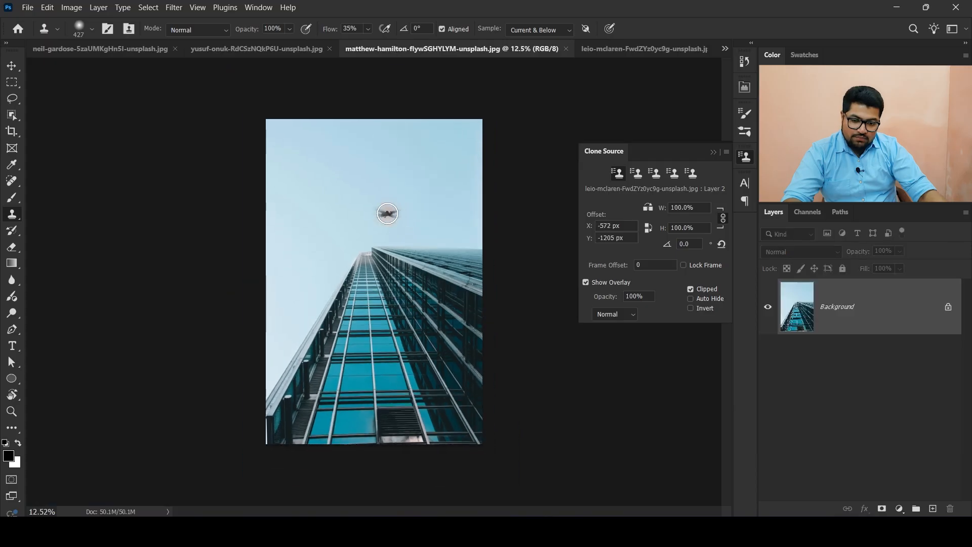
scroll(385, 214, up, 3)
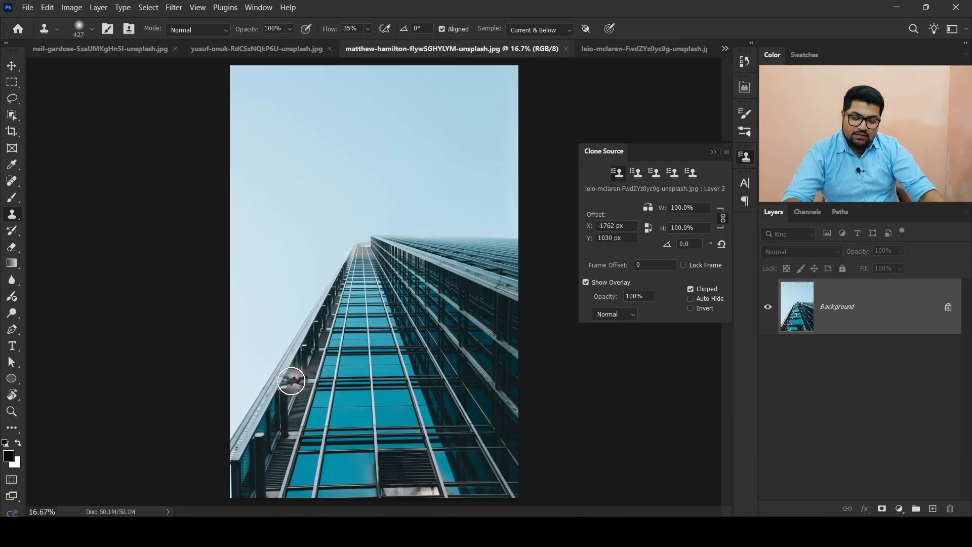
click(713, 153)
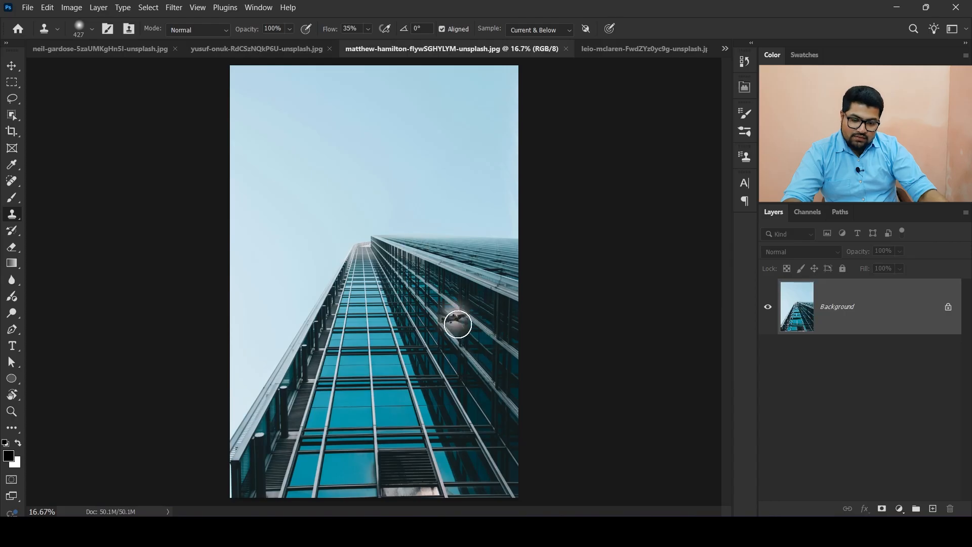
click(12, 84)
click(933, 508)
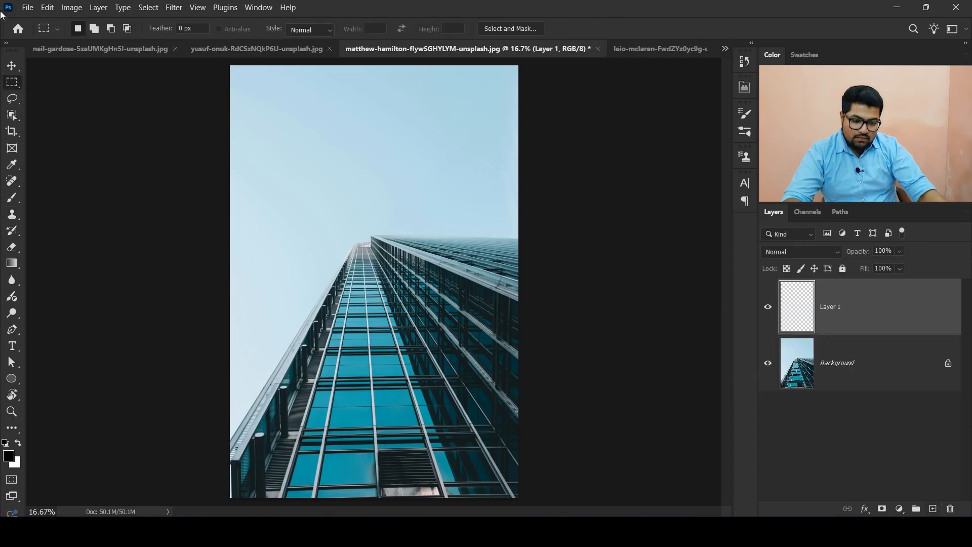
- Select the right building facade with the Polygonal Lasso tool
mouse_move(12, 98)
mouse_down()
mouse_move(45, 97)
mouse_move(70, 124)
mouse_up()
click(368, 244)
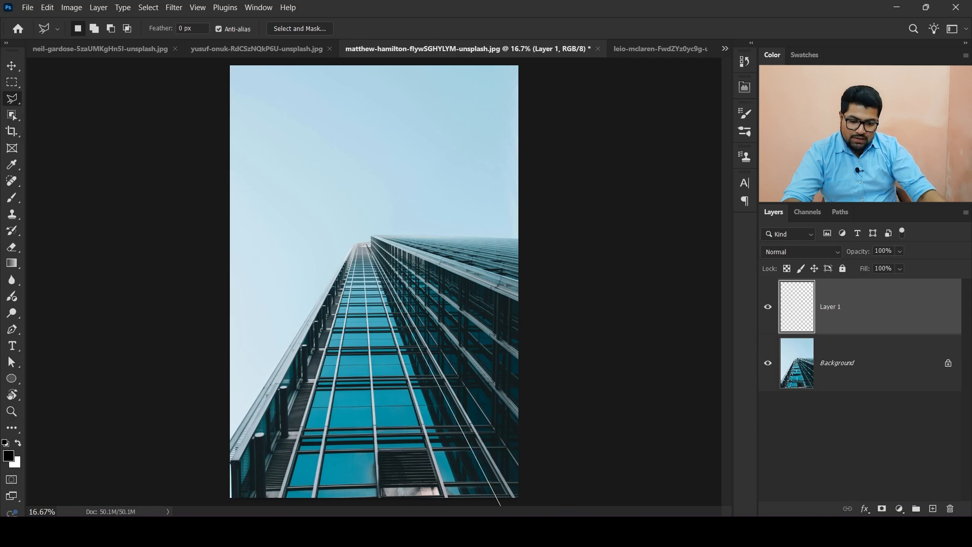
click(522, 505)
click(600, 226)
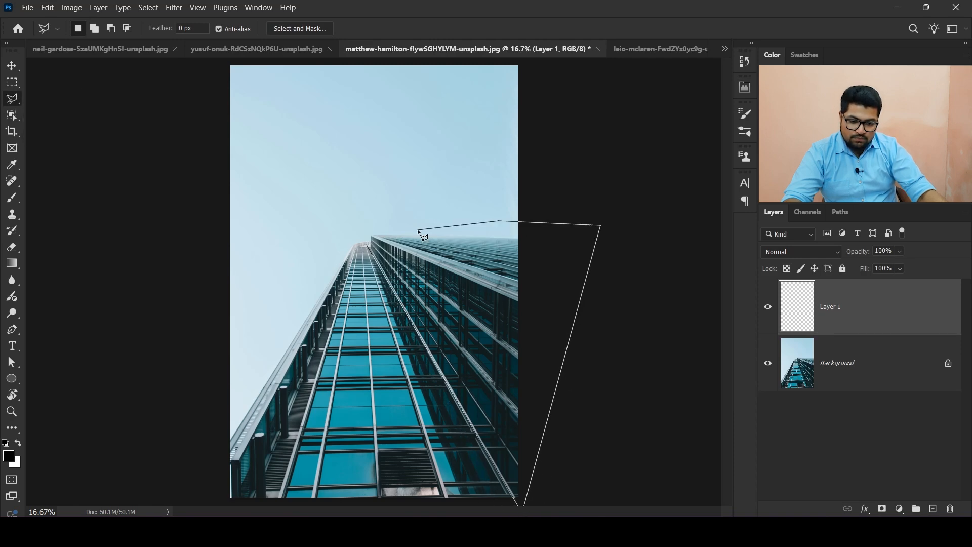
click(368, 226)
click(369, 244)
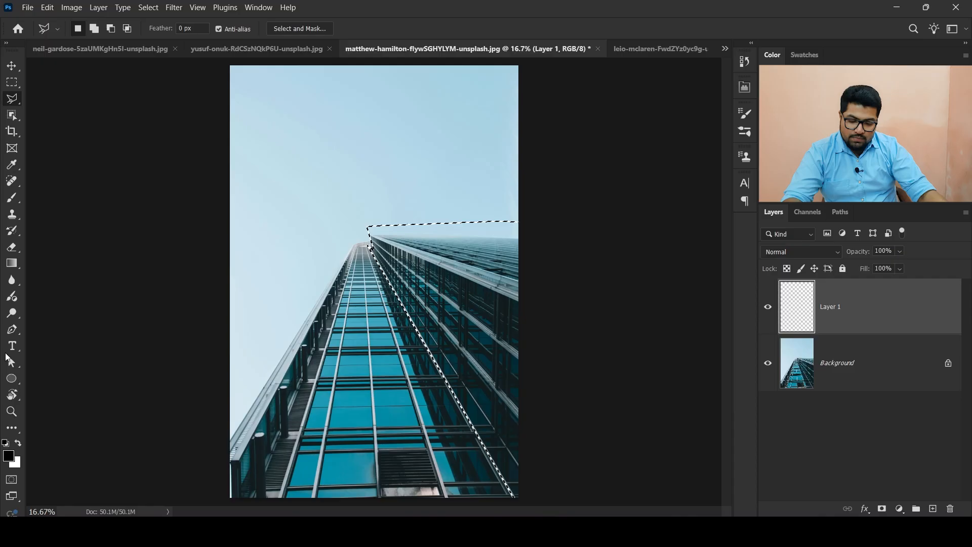
- Set the foreground colour to red and fill the facade selection on the new layer, then deselect
click(9, 456)
text(f90000)
click(653, 256)
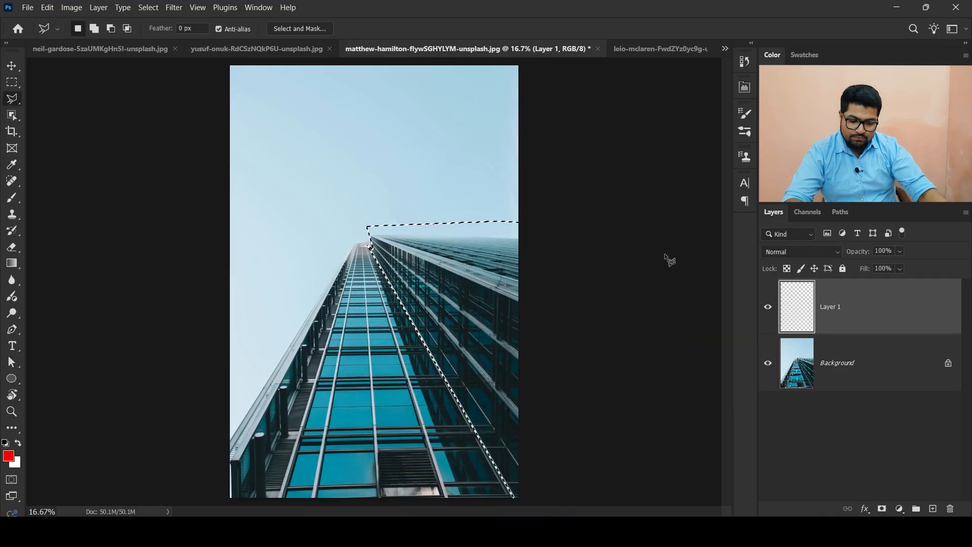
key(alt+BackSpace)
key(ctrl+d)
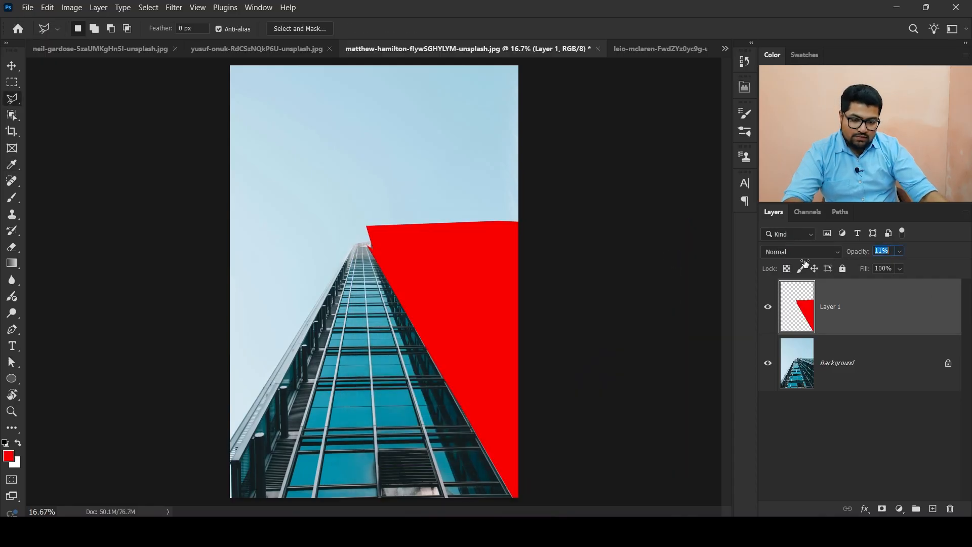
- Lower Layer 1's opacity to 47% and hide the layer
drag(805, 263, 817, 264)
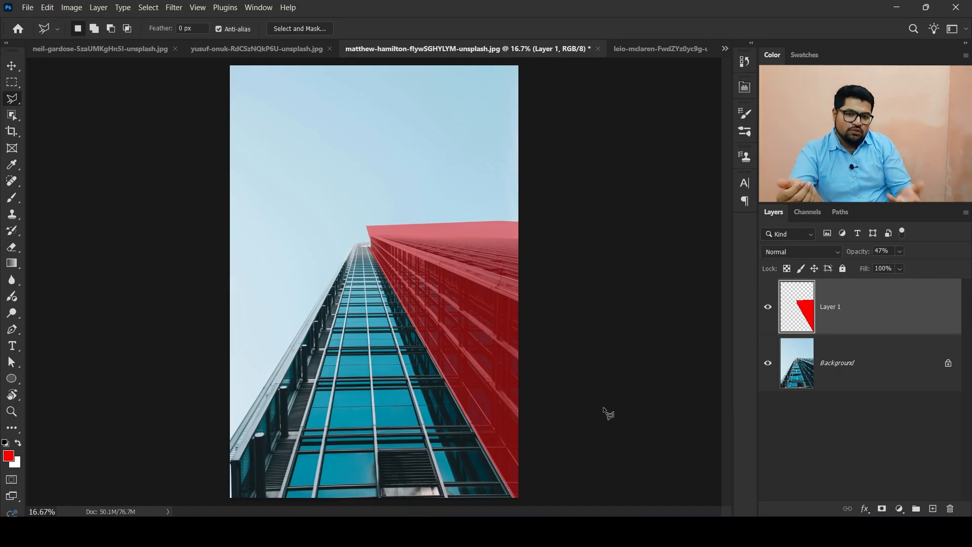
click(768, 307)
click(932, 508)
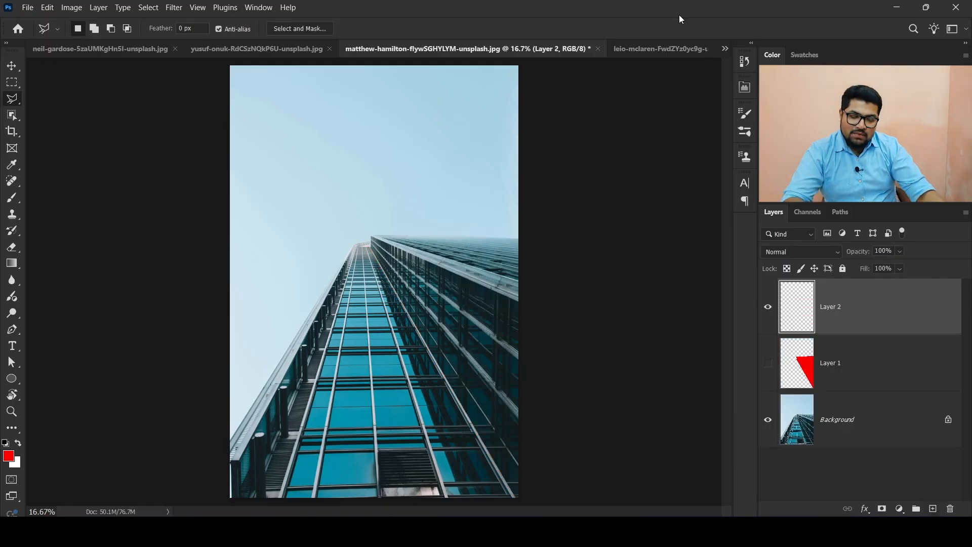
key(s)
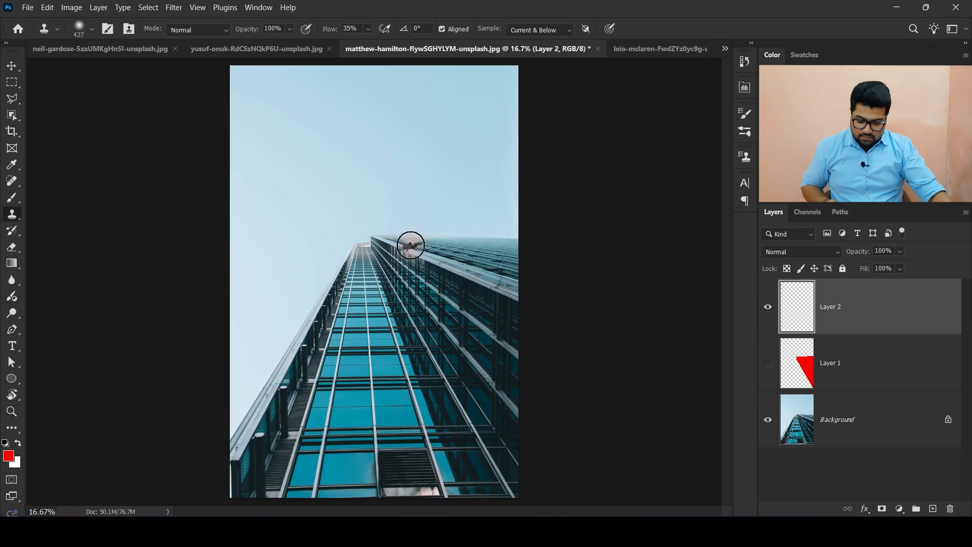
alt+right_click(400, 246)
alt+right_click(396, 247)
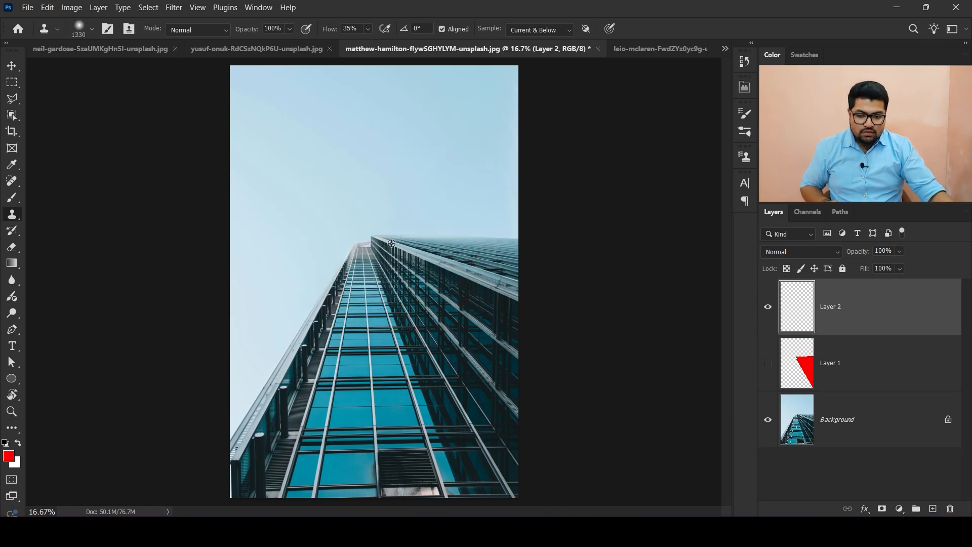
alt+click(388, 234)
mouse_move(293, 234)
mouse_down()
mouse_move(269, 241)
mouse_move(319, 271)
mouse_move(282, 304)
mouse_move(235, 412)
mouse_move(304, 375)
mouse_move(339, 300)
mouse_move(365, 415)
mouse_move(334, 465)
mouse_move(269, 391)
mouse_move(260, 405)
mouse_up()
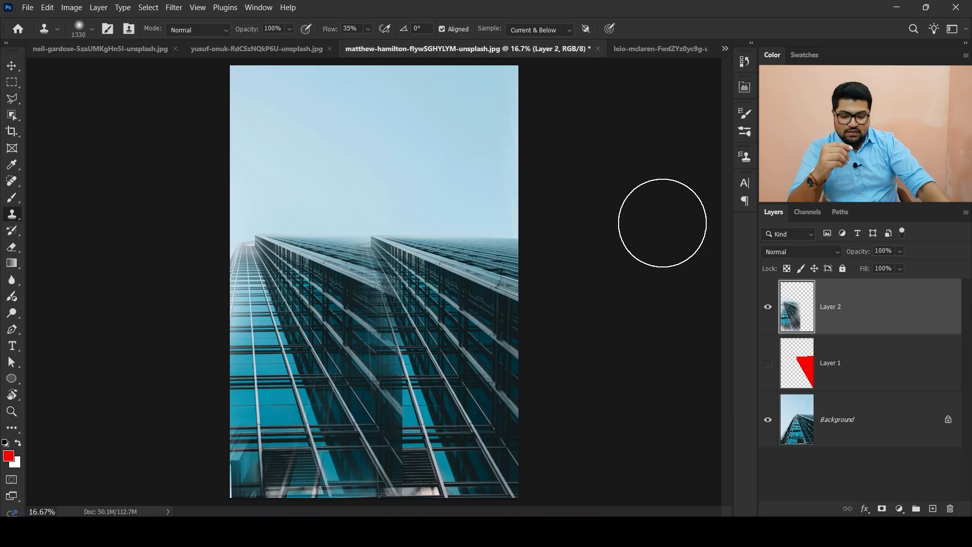
key(Delete)
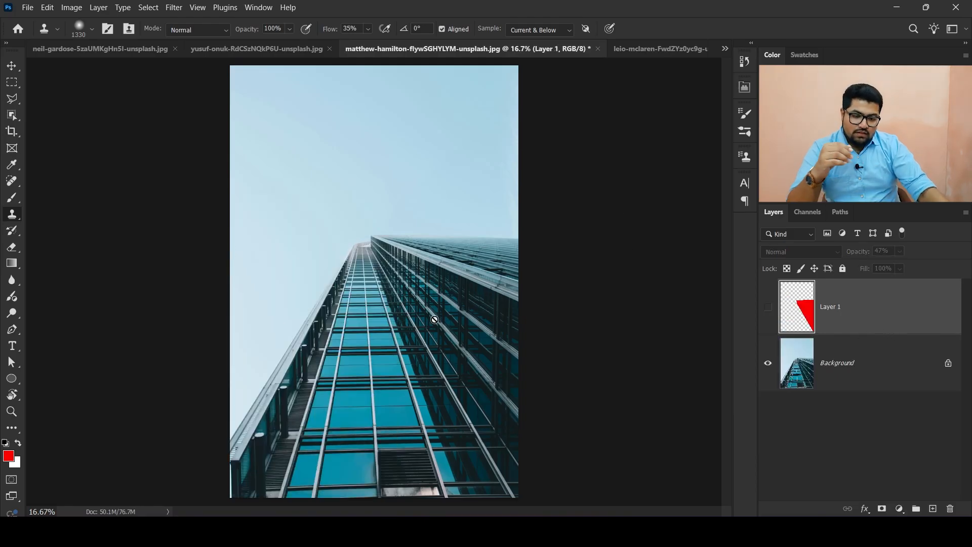
- Show and hide Layer 1 again to display the red facade overlay
click(768, 307)
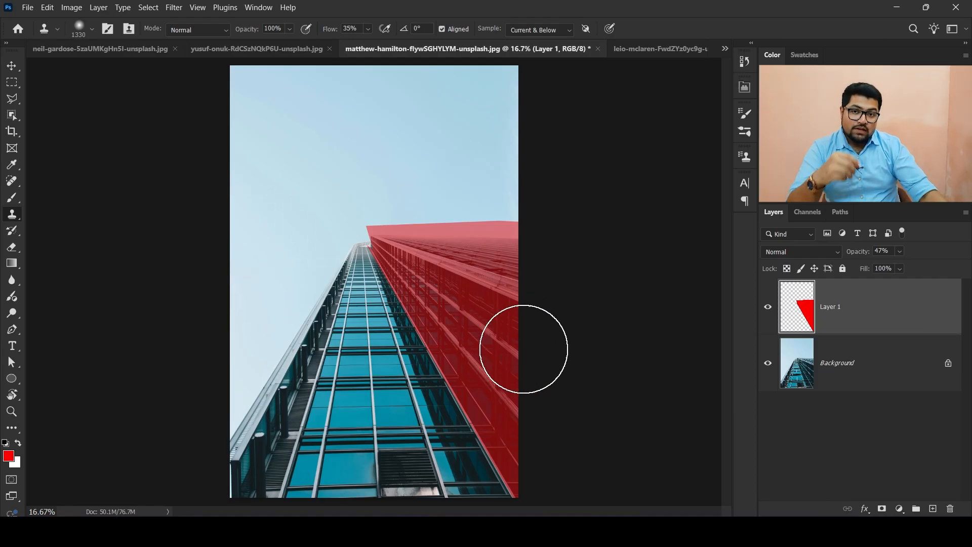
click(767, 306)
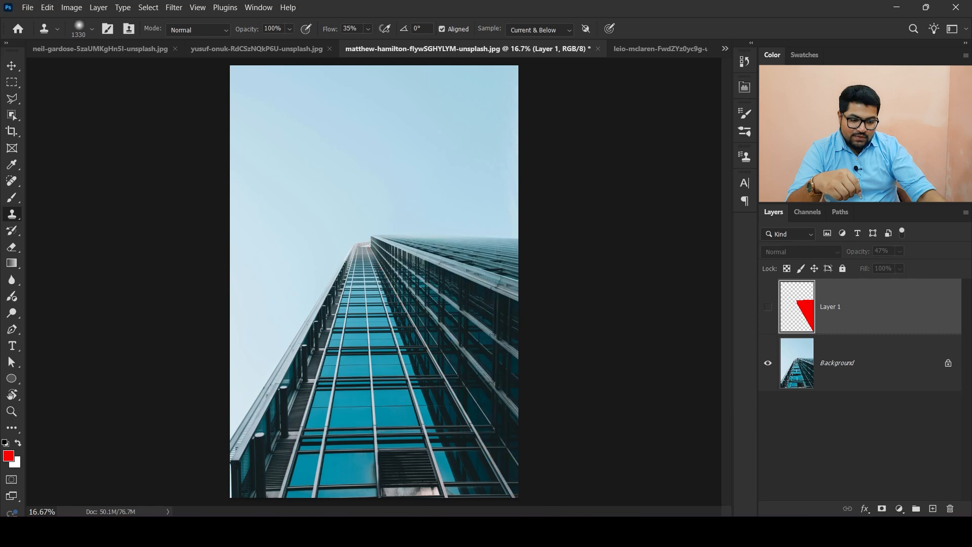
- Add a new layer, sample the building's top corner with the Clone Stamp, and clone a mirrored facade onto the left side
click(934, 509)
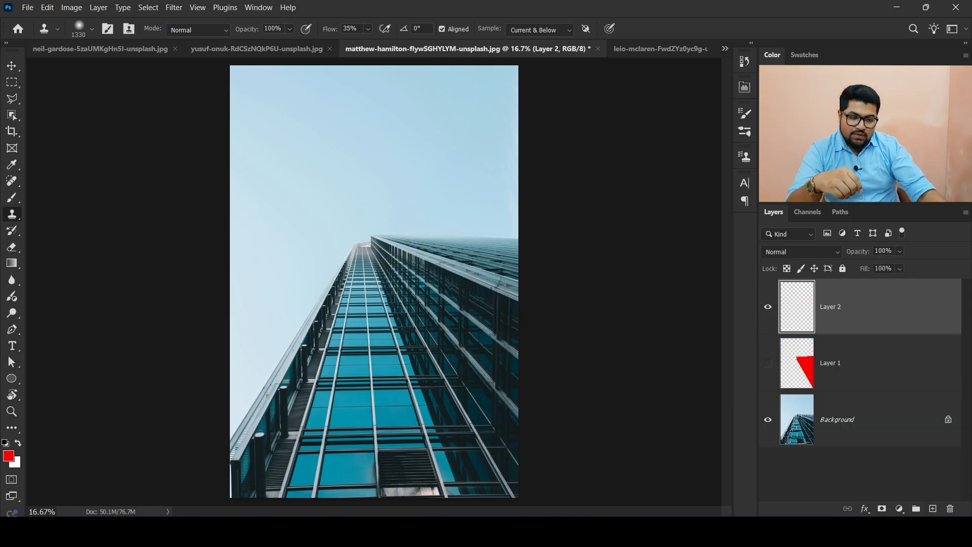
click(745, 158)
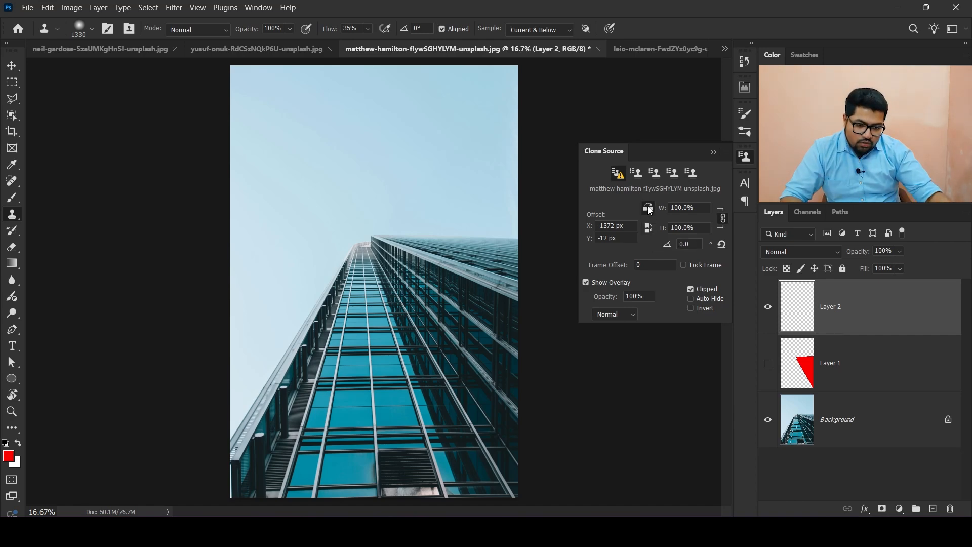
click(713, 151)
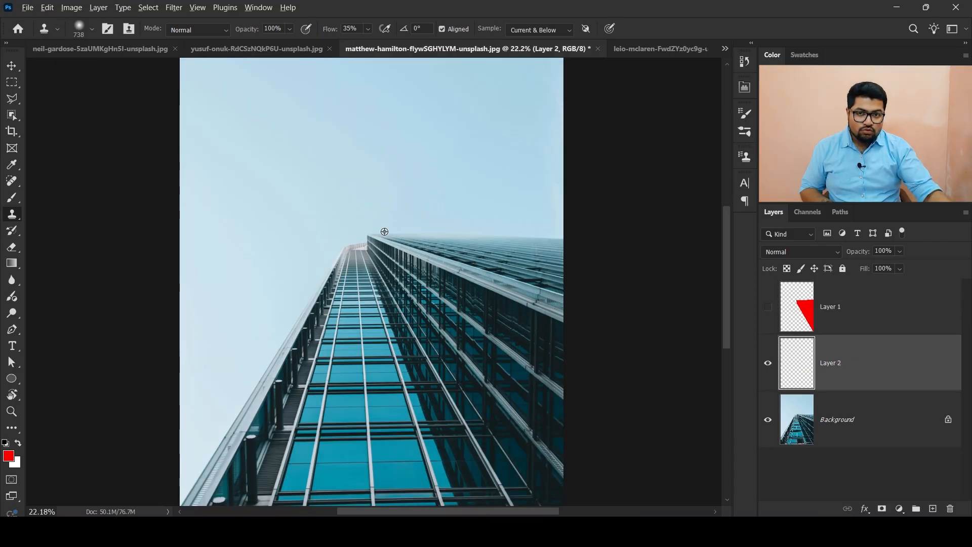
alt+click(384, 234)
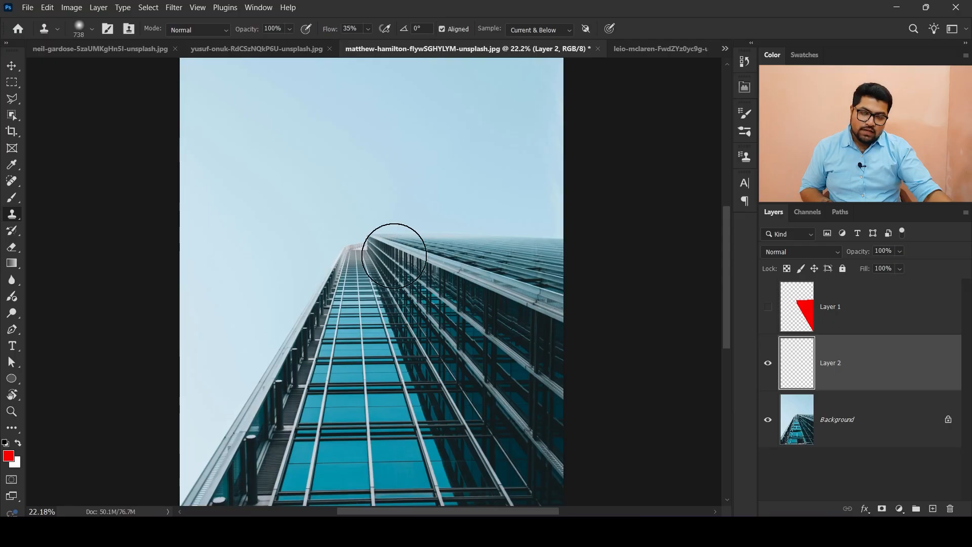
mouse_move(387, 239)
mouse_down()
mouse_move(336, 217)
mouse_move(330, 231)
mouse_up()
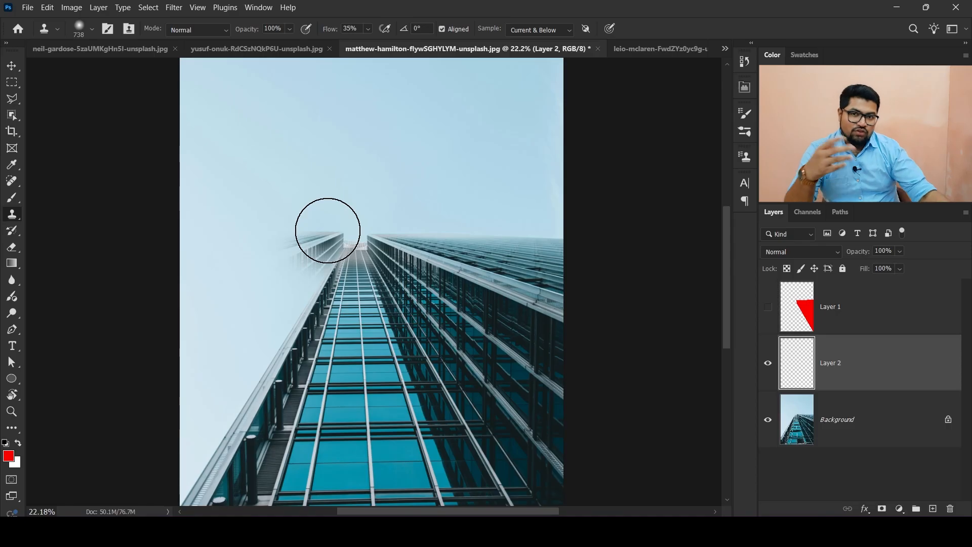
drag(324, 221, 303, 210)
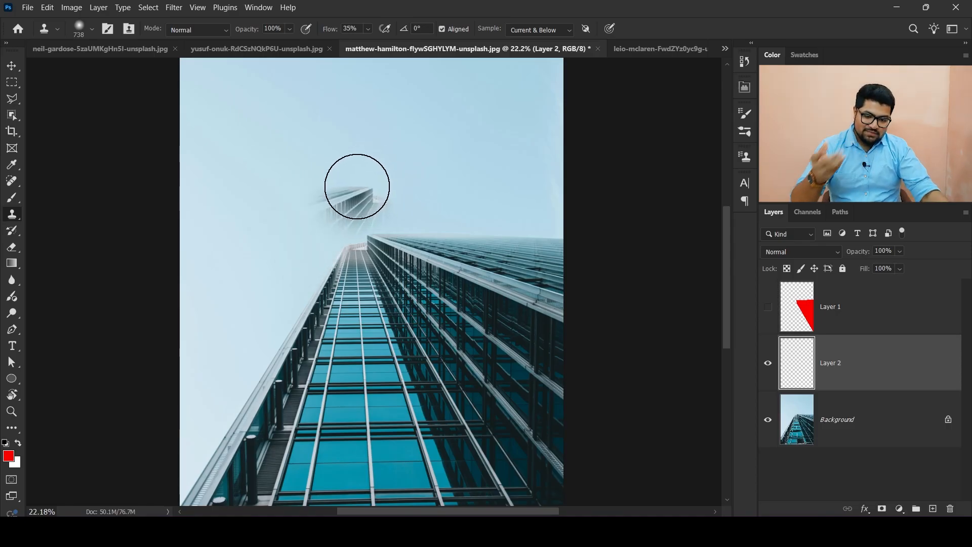
mouse_move(325, 224)
mouse_down()
mouse_move(306, 259)
mouse_move(252, 271)
mouse_move(237, 255)
mouse_move(202, 253)
mouse_move(216, 249)
mouse_move(163, 329)
mouse_move(227, 270)
mouse_move(234, 325)
mouse_move(162, 430)
mouse_move(168, 473)
mouse_move(190, 419)
mouse_move(215, 383)
mouse_move(175, 475)
mouse_move(241, 356)
mouse_move(266, 301)
mouse_move(240, 315)
mouse_move(280, 258)
mouse_move(282, 282)
mouse_move(200, 426)
mouse_up()
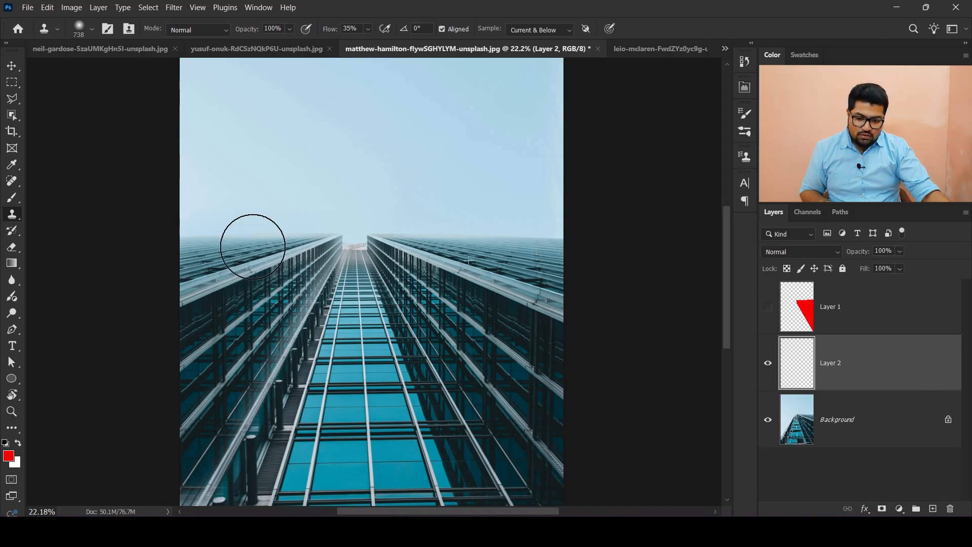
drag(179, 229, 177, 234)
- Toggle Layer 2's visibility to compare the cloned facade with the original photo
key(ctrl+minus)
key(ctrl+minus)
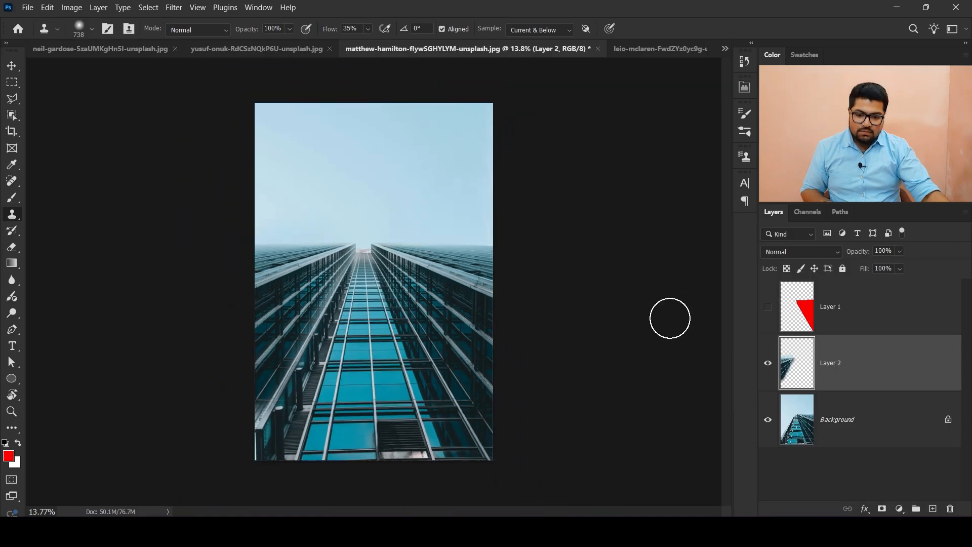
key(ctrl+plus)
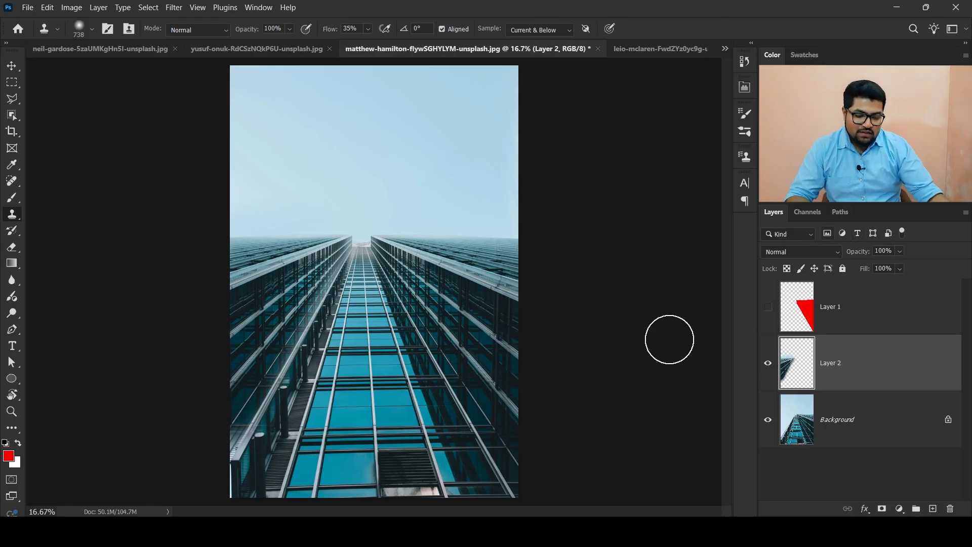
click(767, 363)
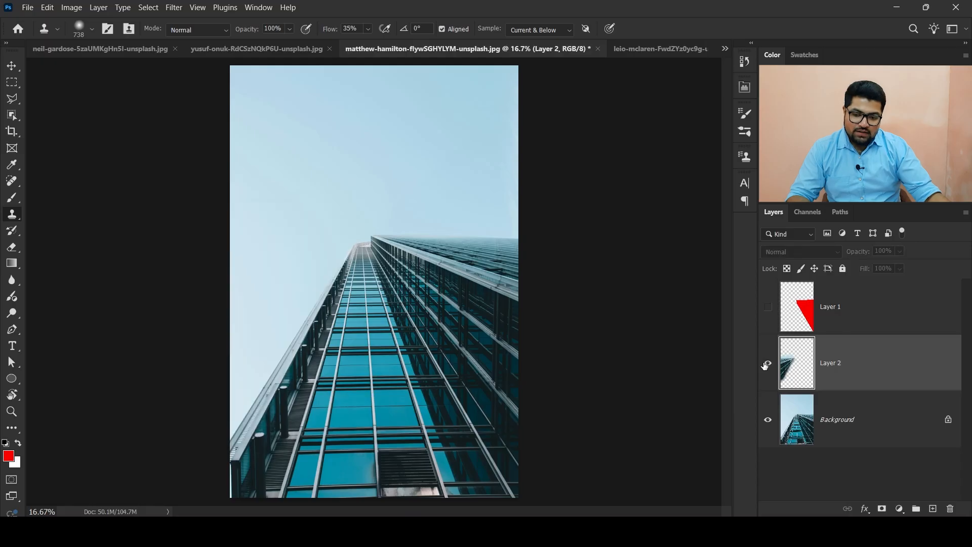
click(766, 364)
click(767, 364)
click(767, 364)
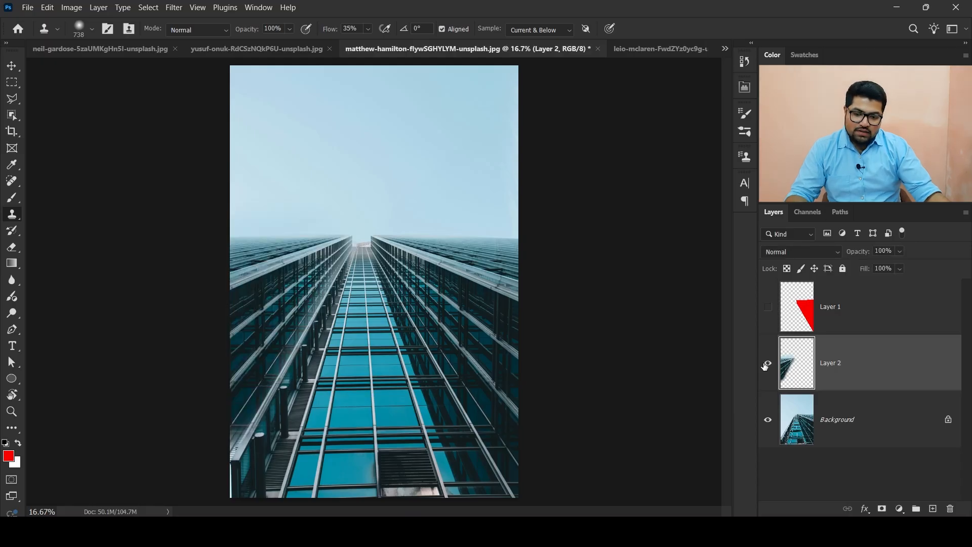
- Touch up the cloned left facade on Layer 2 with additional Clone Stamp strokes near the building's top edge
scroll(401, 282, up, 4)
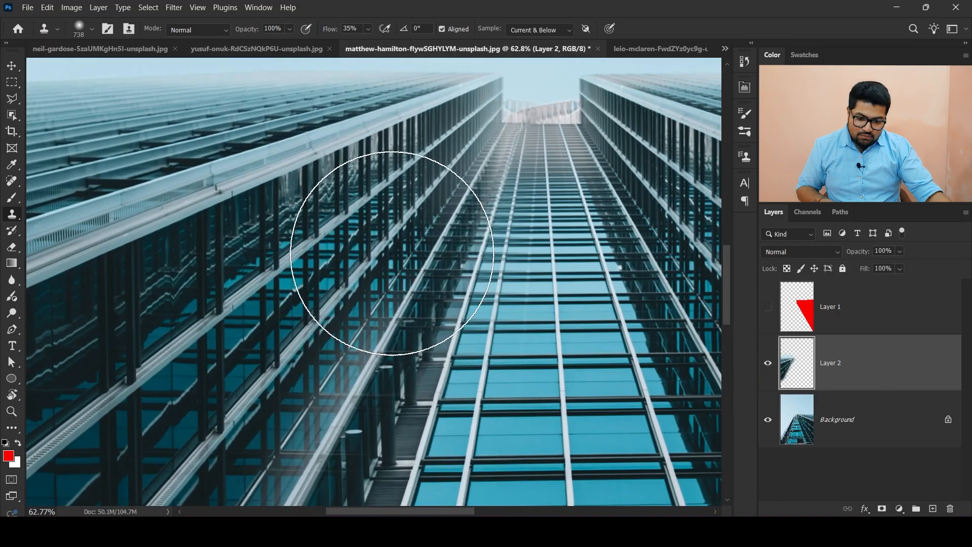
scroll(390, 255, up, 1)
drag(367, 267, 274, 267)
scroll(304, 263, down, 3)
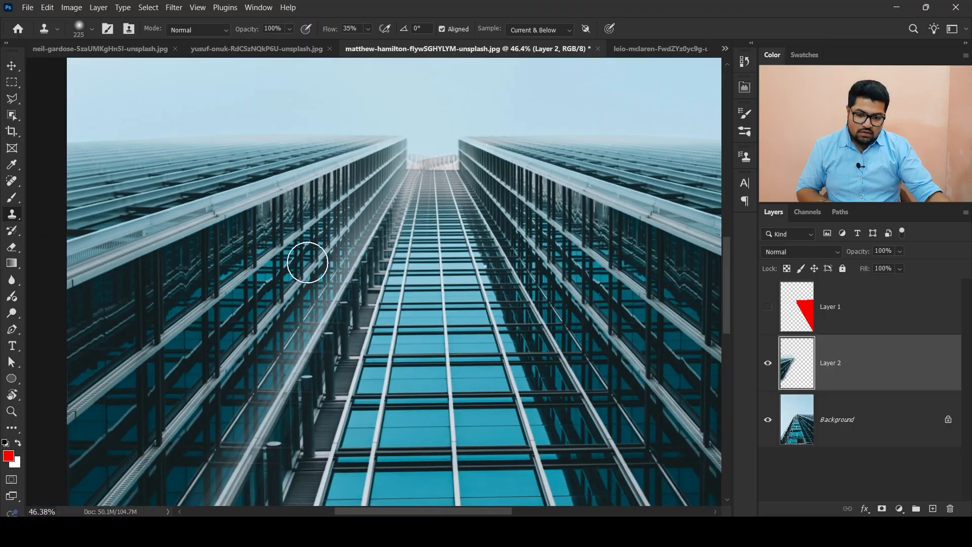
drag(380, 246, 402, 218)
mouse_move(285, 368)
mouse_down()
mouse_move(300, 334)
mouse_move(196, 498)
mouse_move(200, 463)
mouse_up()
drag(357, 255, 286, 342)
mouse_move(341, 236)
mouse_down()
mouse_move(306, 302)
mouse_move(323, 274)
mouse_move(296, 284)
mouse_move(206, 441)
mouse_move(245, 351)
mouse_move(340, 211)
mouse_up()
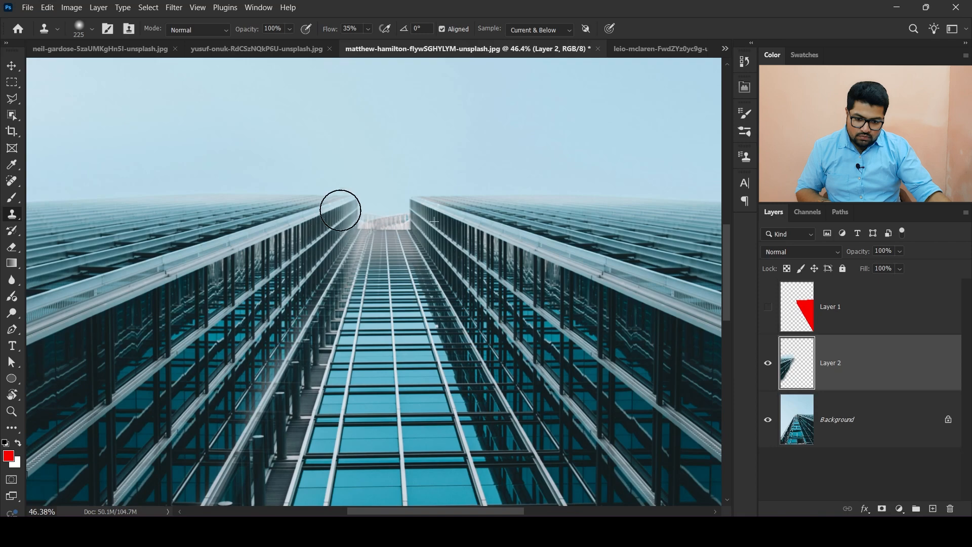
scroll(208, 188, down, 6)
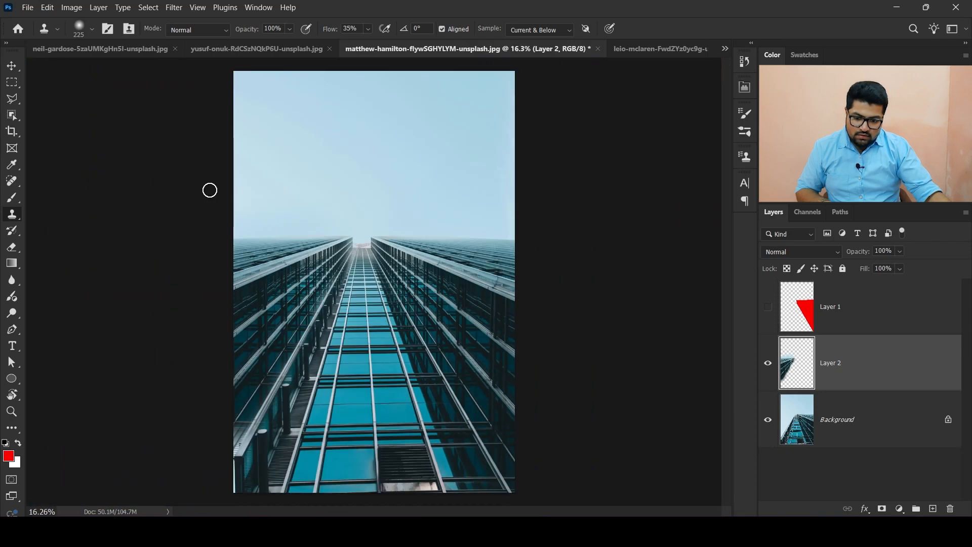
scroll(251, 375, down, 1)
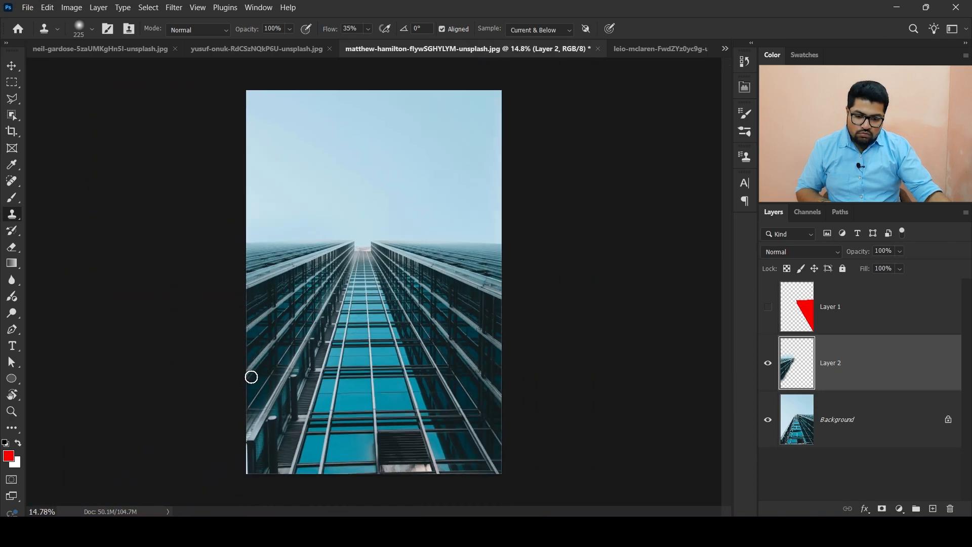
scroll(254, 373, up, 2)
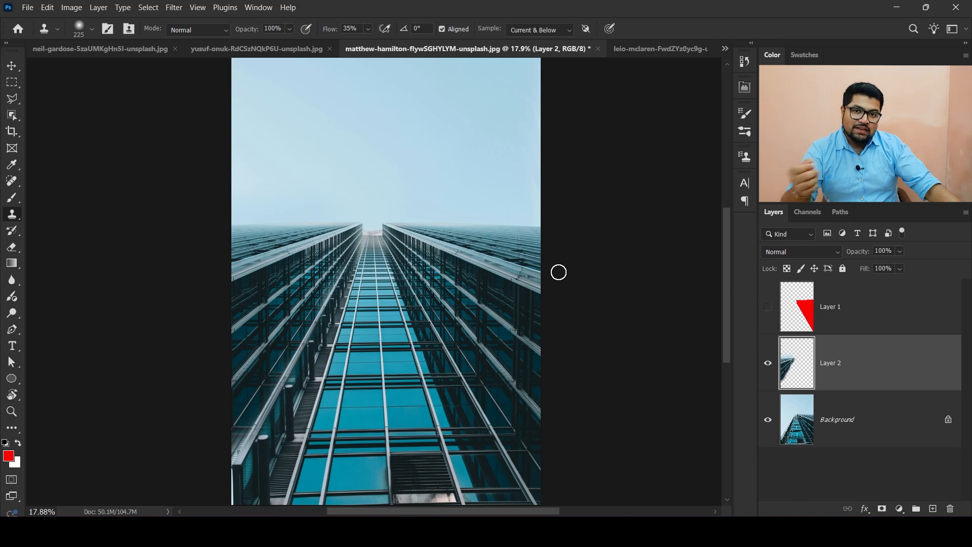
- Switch to the dog-in-wheat photo and add a new empty layer above the background
click(207, 49)
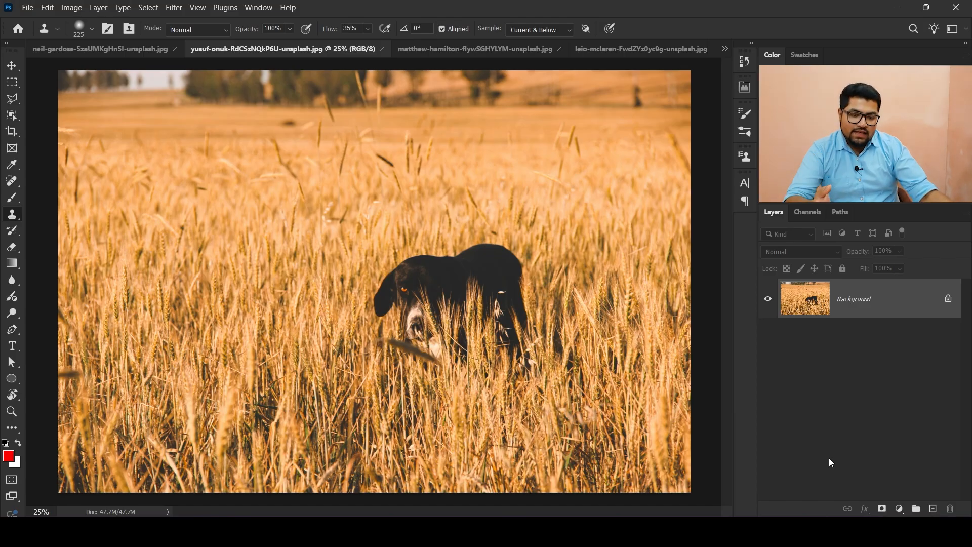
scroll(615, 369, up, 9)
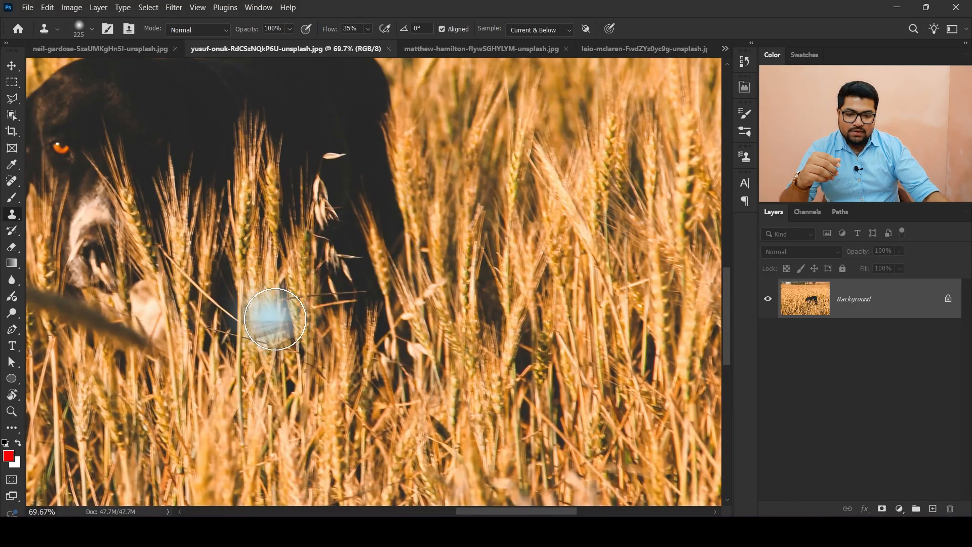
scroll(540, 311, down, 9)
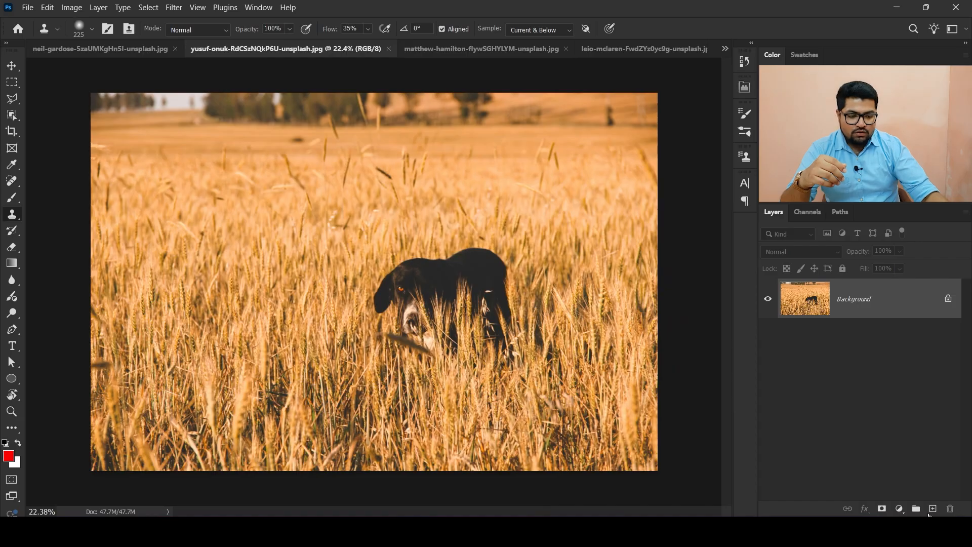
click(932, 508)
scroll(460, 299, up, 2)
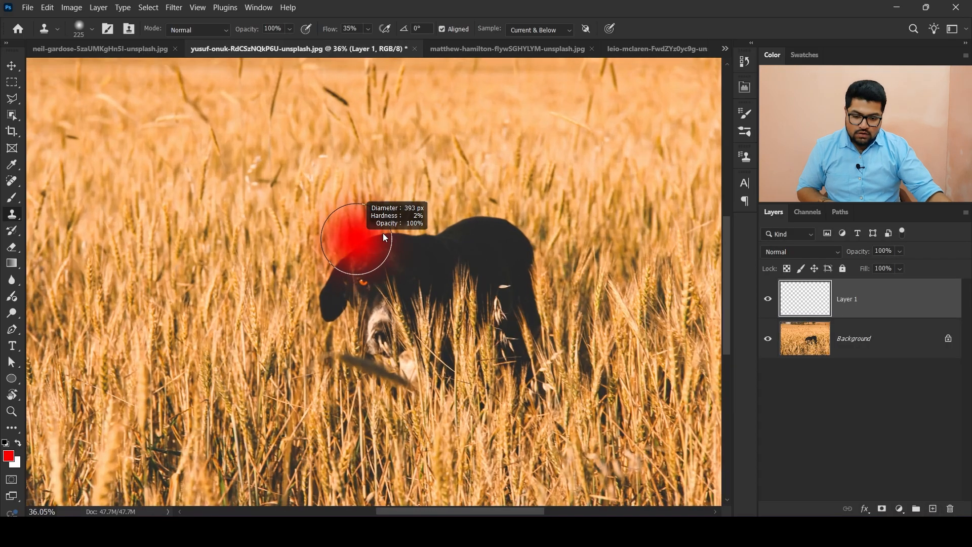
- Enlarge the brush to about 429 px, sample wheat left of the dog, and clone it over the dog
drag(385, 238, 394, 238)
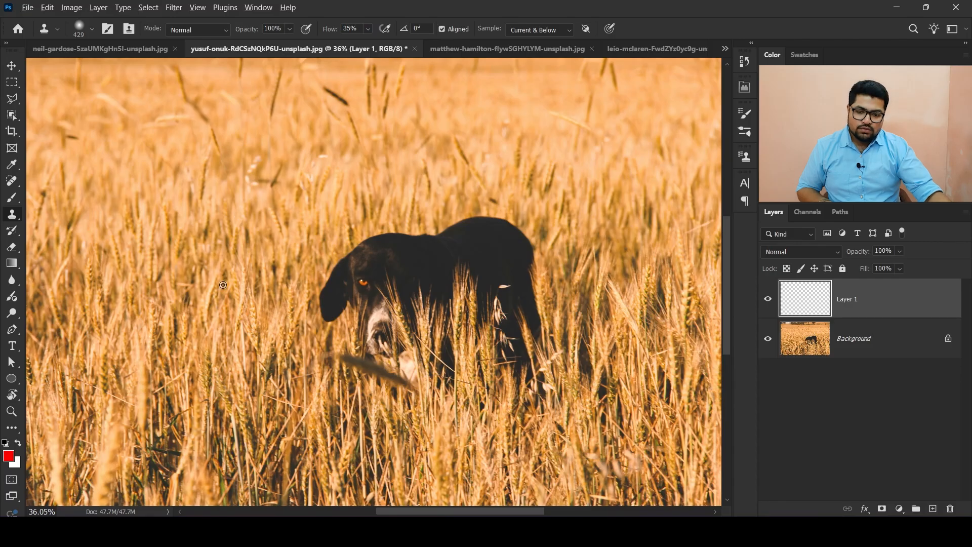
scroll(162, 314, down, 2)
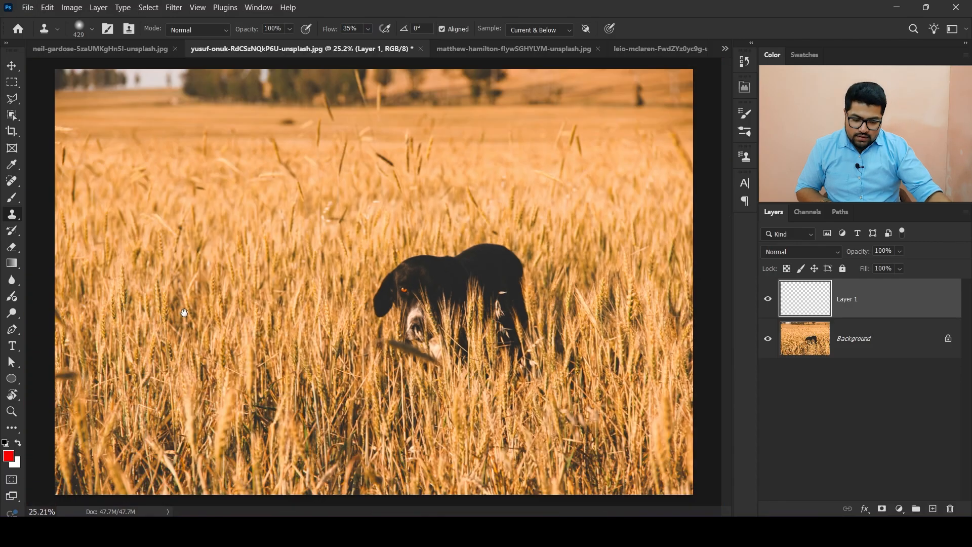
scroll(232, 314, up, 2)
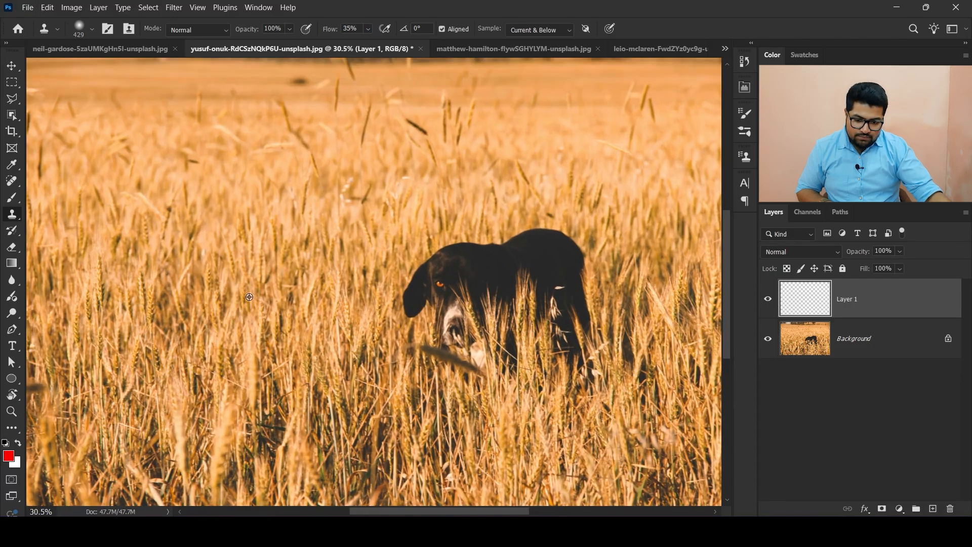
alt+click(249, 297)
mouse_move(398, 286)
mouse_down()
mouse_move(414, 316)
mouse_move(432, 334)
mouse_move(469, 331)
mouse_move(474, 291)
mouse_move(411, 291)
mouse_move(492, 275)
mouse_move(452, 243)
mouse_move(577, 255)
mouse_move(571, 331)
mouse_move(525, 246)
mouse_move(504, 285)
mouse_move(504, 339)
mouse_move(499, 259)
mouse_up()
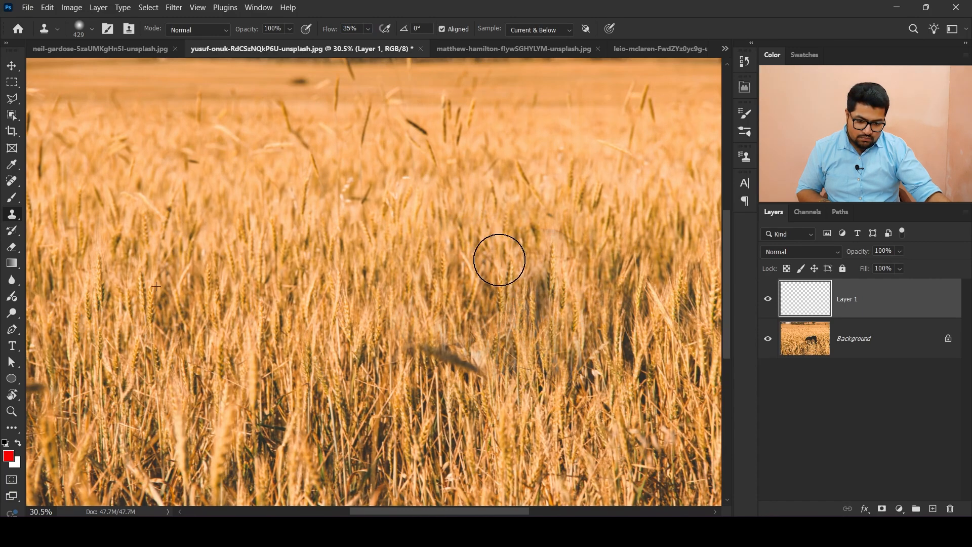
- Toggle the new layer's visibility to compare the cloned wheat with the original dog
scroll(500, 341, down, 5)
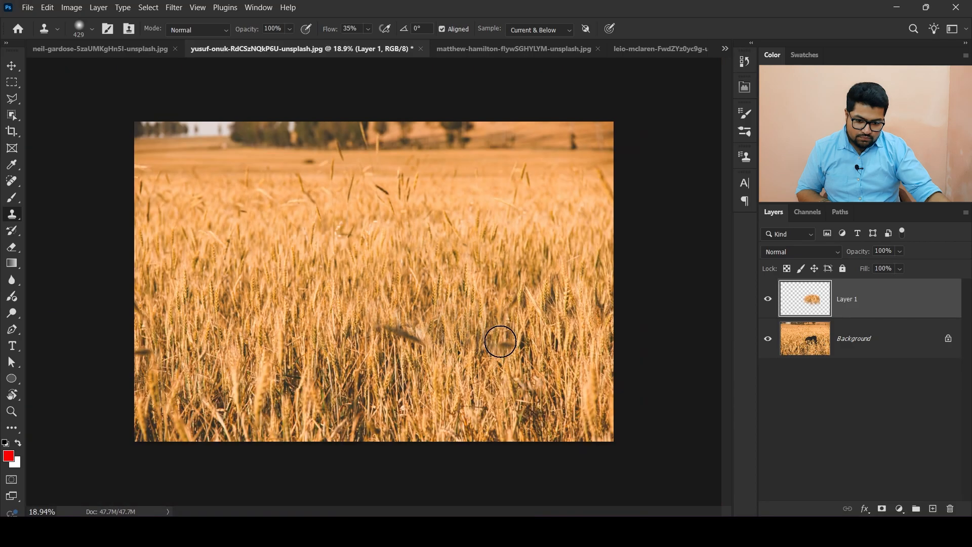
scroll(500, 341, up, 1)
click(767, 298)
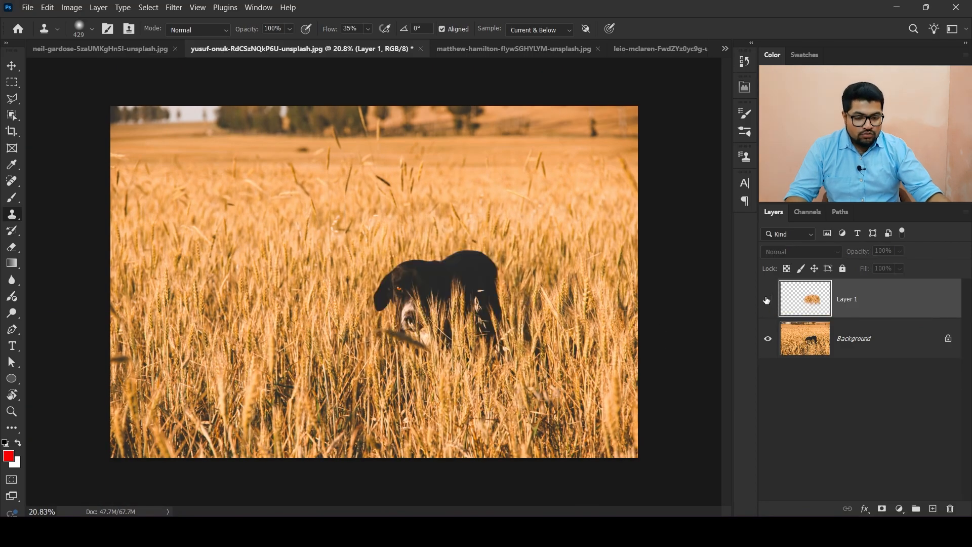
click(767, 299)
click(767, 299)
click(767, 299)
click(767, 299)
click(767, 299)
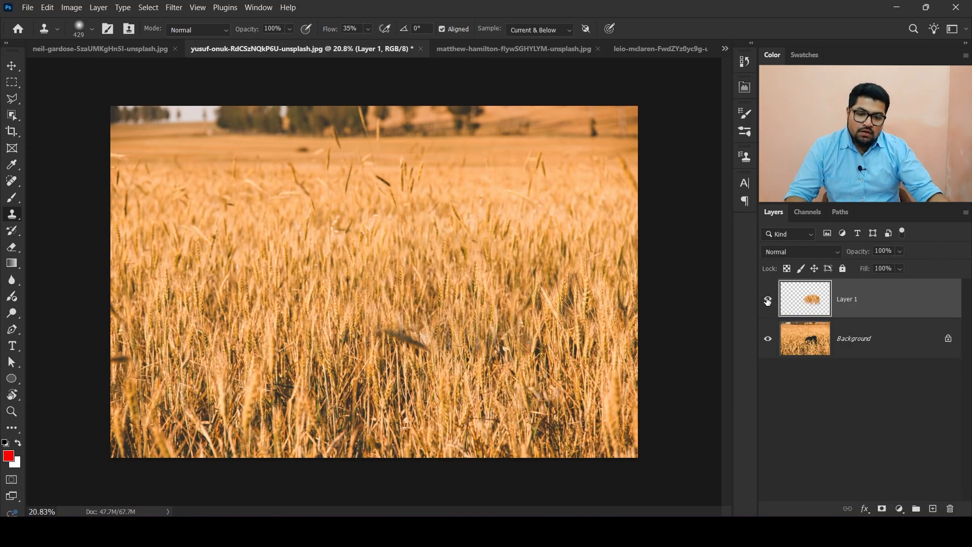
click(767, 298)
click(767, 298)
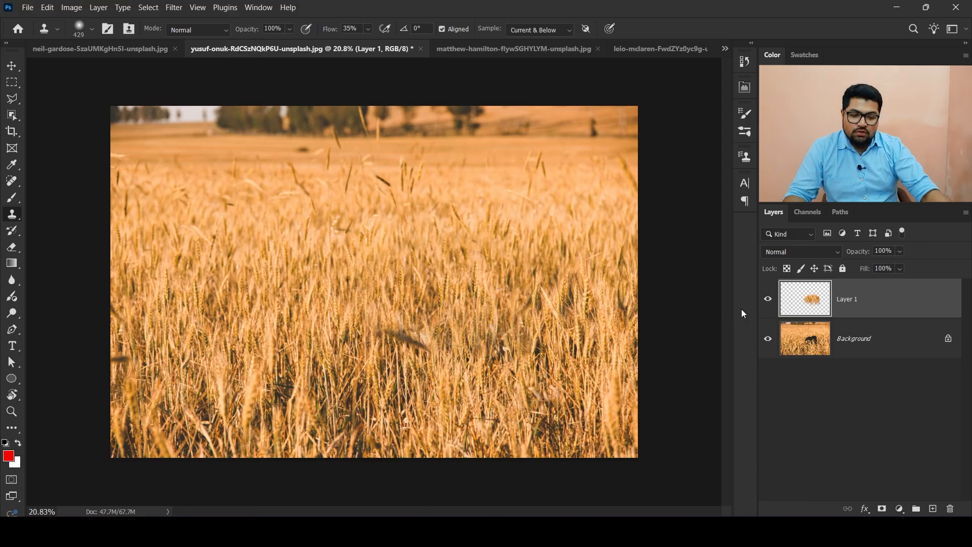
- Sample the fallen dark wheat stalk, clone a copy of it to its left, and undo the stroke
click(772, 300)
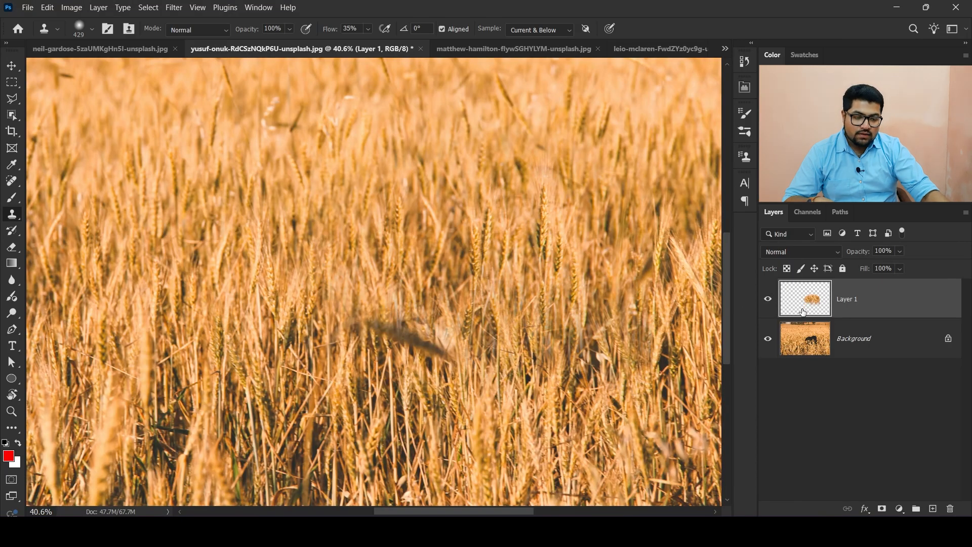
alt+click(423, 346)
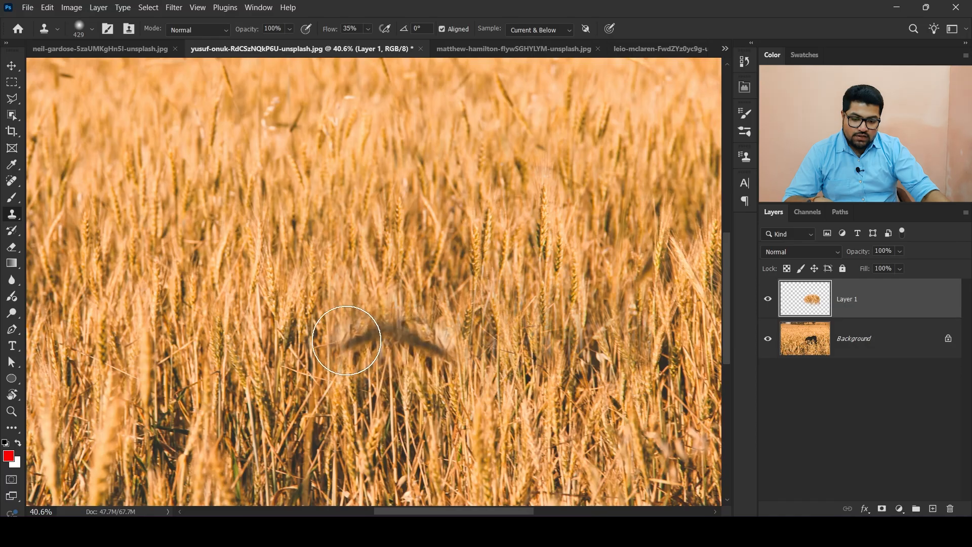
mouse_move(182, 342)
mouse_down()
mouse_move(201, 326)
mouse_move(163, 351)
mouse_move(199, 321)
mouse_up()
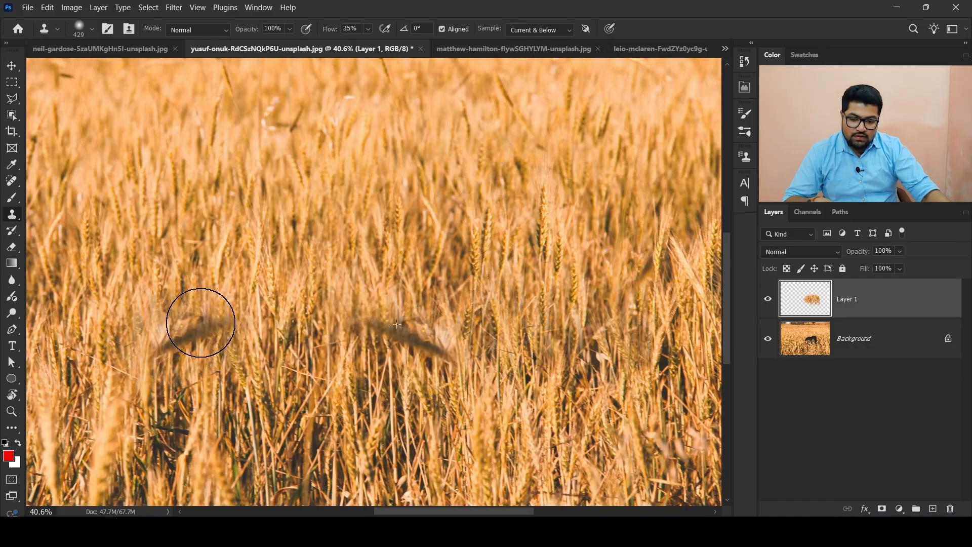
scroll(407, 335, down, 5)
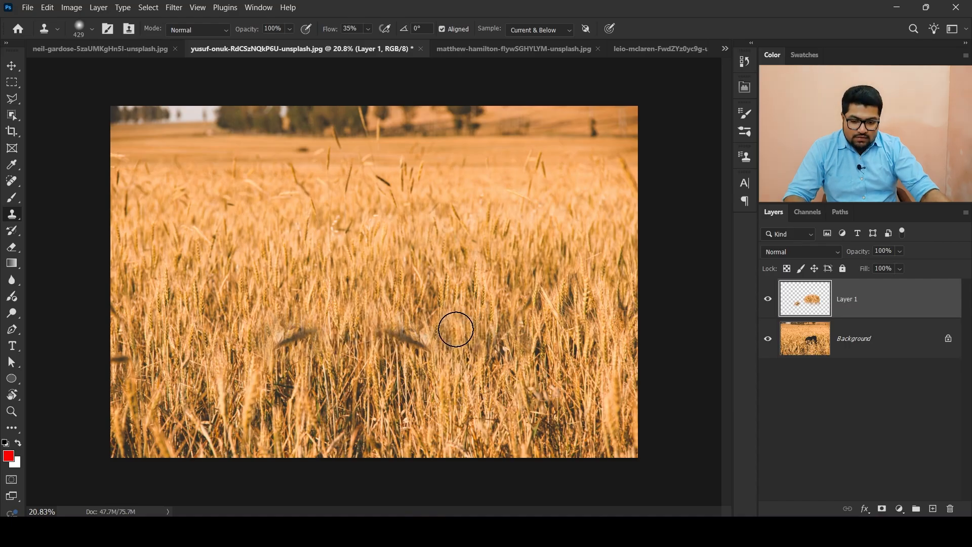
key(ctrl+z)
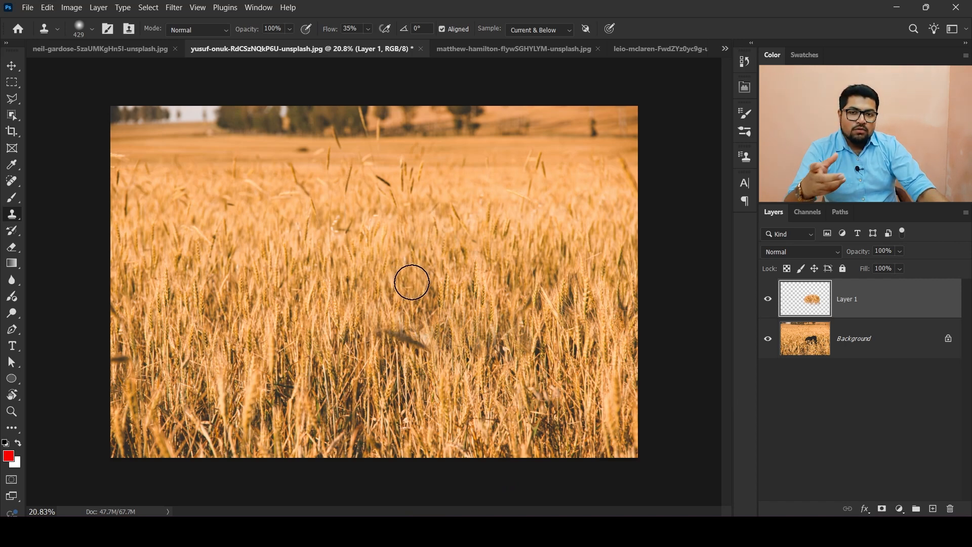
- Switch to the beach photo and stamp wheat from the field photo beside the warning sign
click(102, 48)
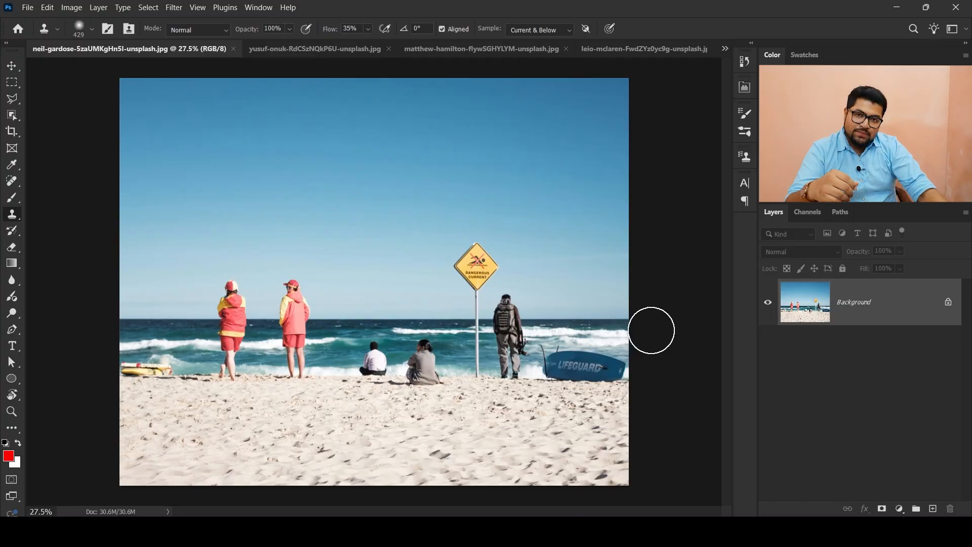
alt+click(450, 250)
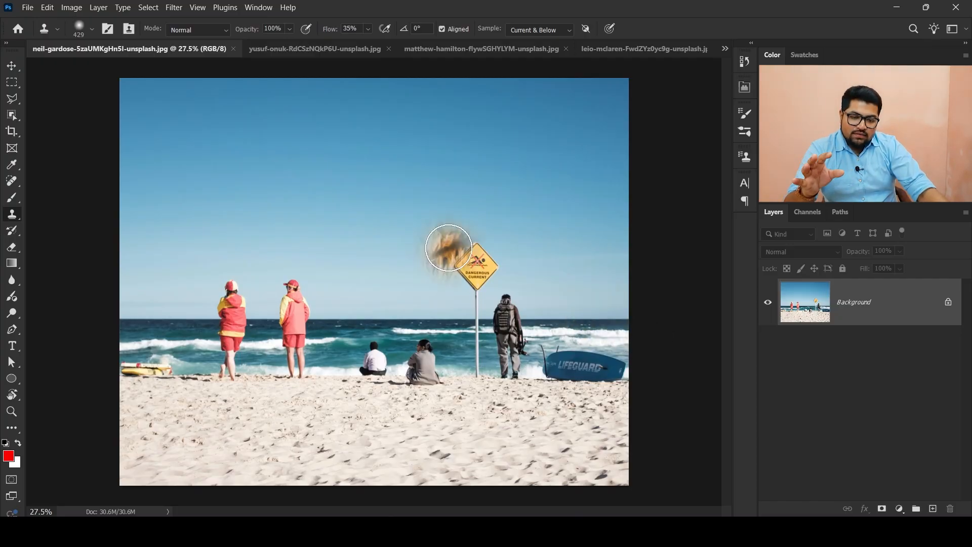
scroll(212, 339, up, 10)
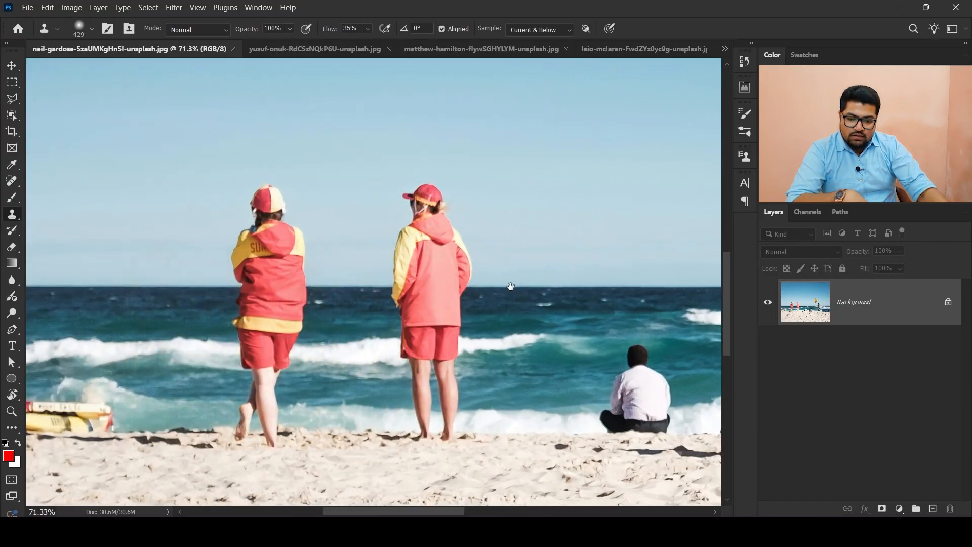
drag(513, 285, 150, 285)
drag(519, 333, 636, 328)
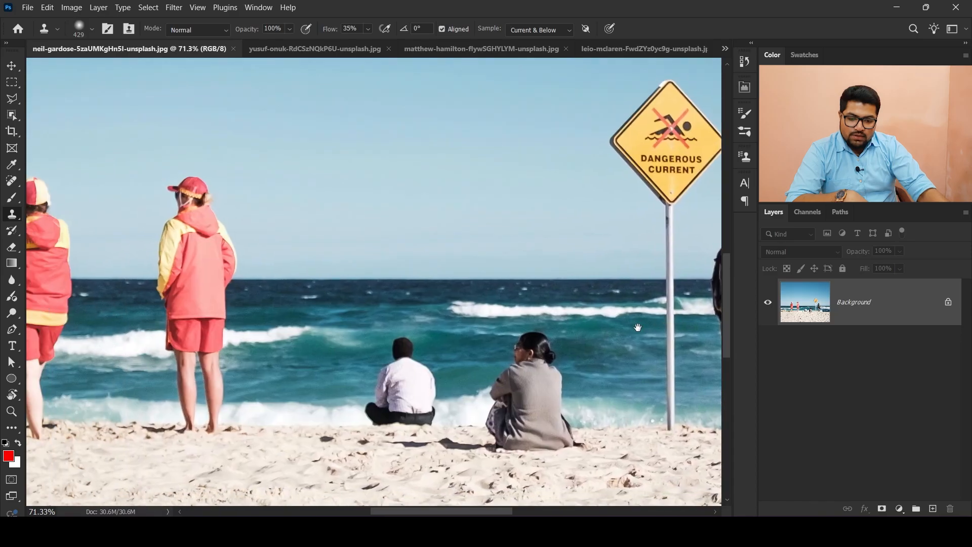
scroll(629, 337, down, 4)
scroll(629, 337, down, 6)
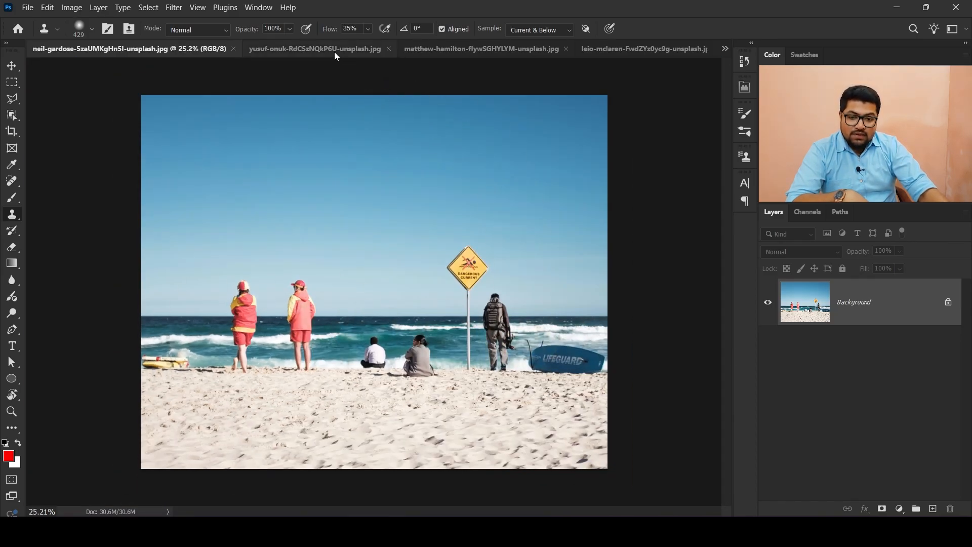
- Flip through the open photo tabs and return to the beach photo
click(334, 49)
click(531, 50)
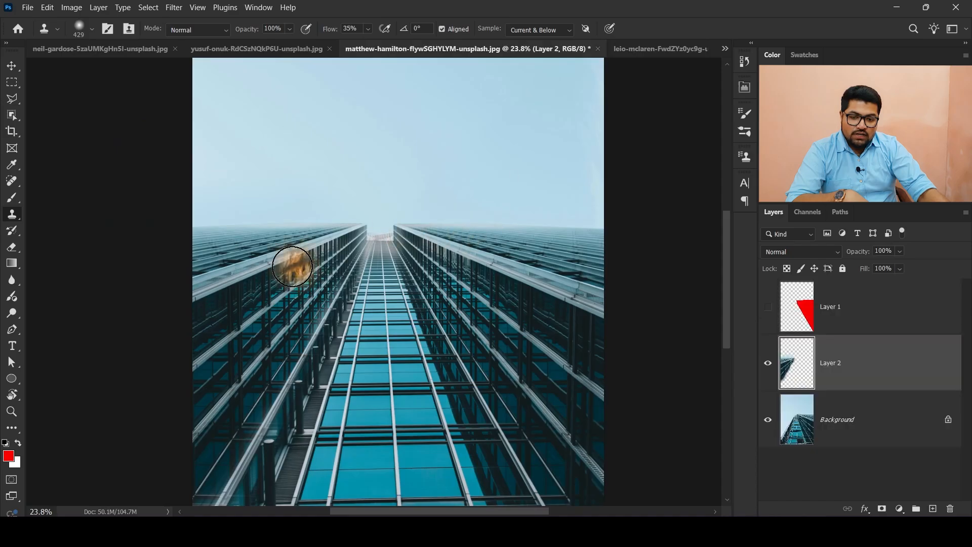
click(661, 46)
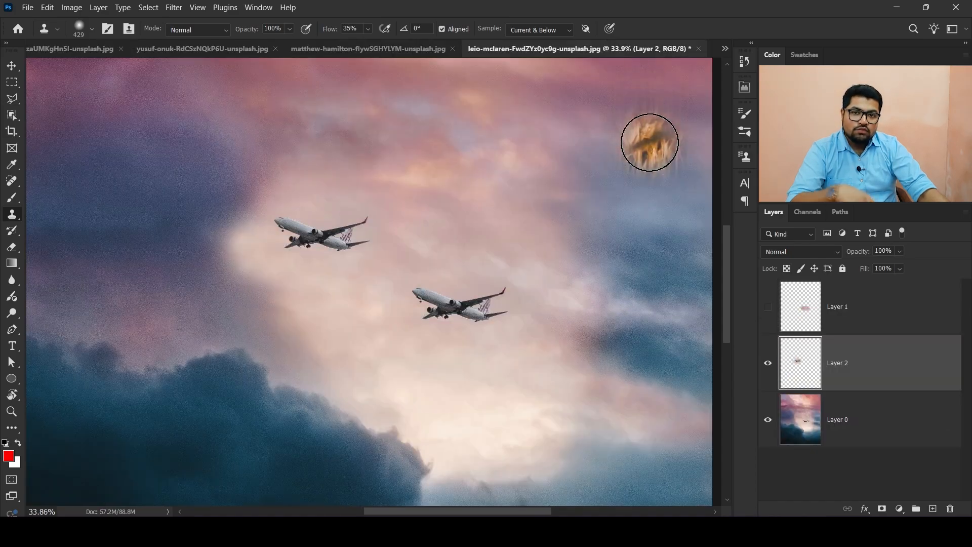
click(85, 51)
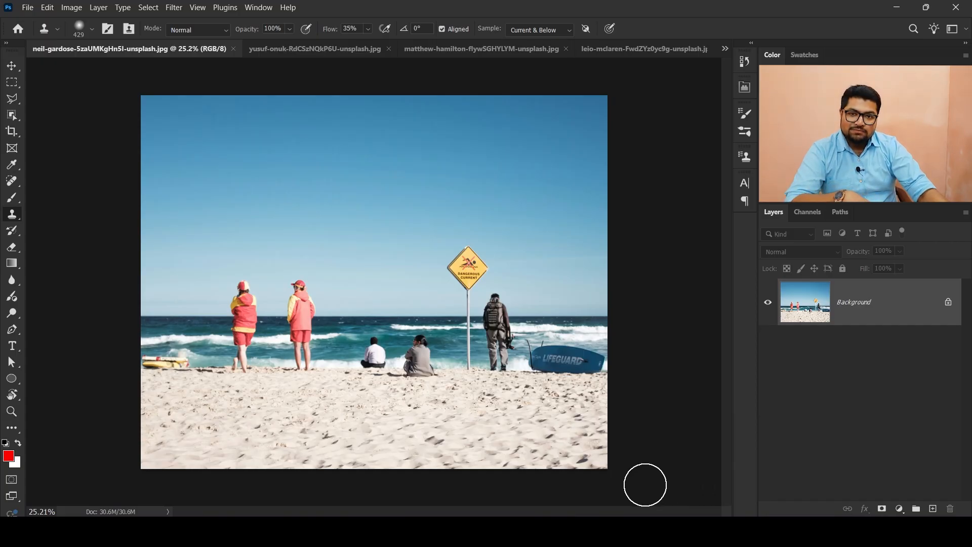
- Shrink the brush to about 68 px and clone ocean water over the right end of the yellow rescue boards on Layer 1
scroll(83, 372, up, 13)
drag(108, 378, 410, 328)
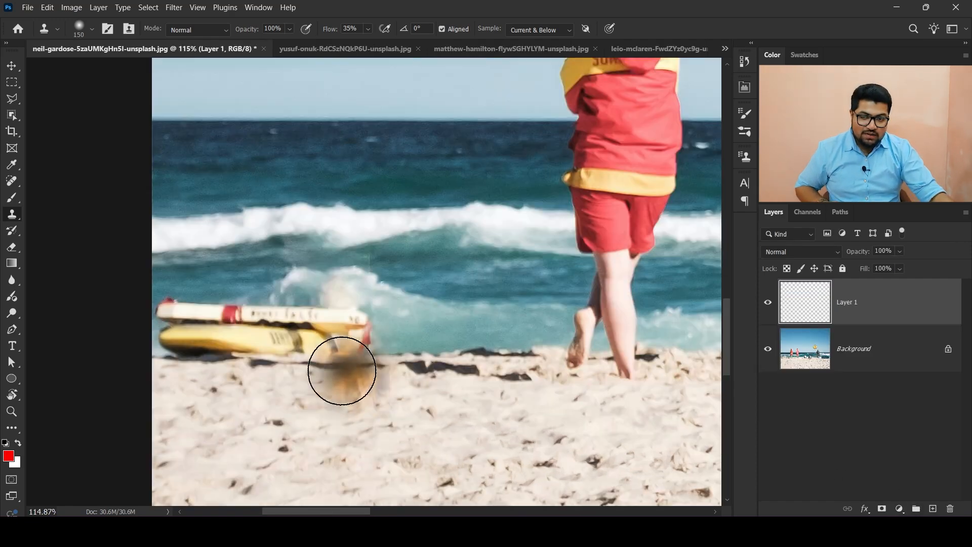
scroll(155, 335, up, 3)
scroll(204, 335, down, 2)
scroll(340, 314, up, 2)
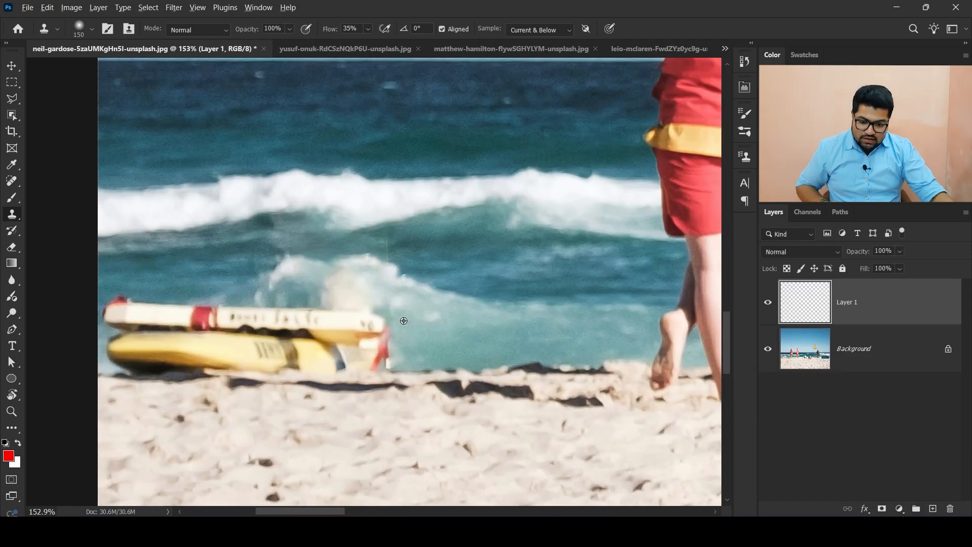
drag(429, 319, 389, 322)
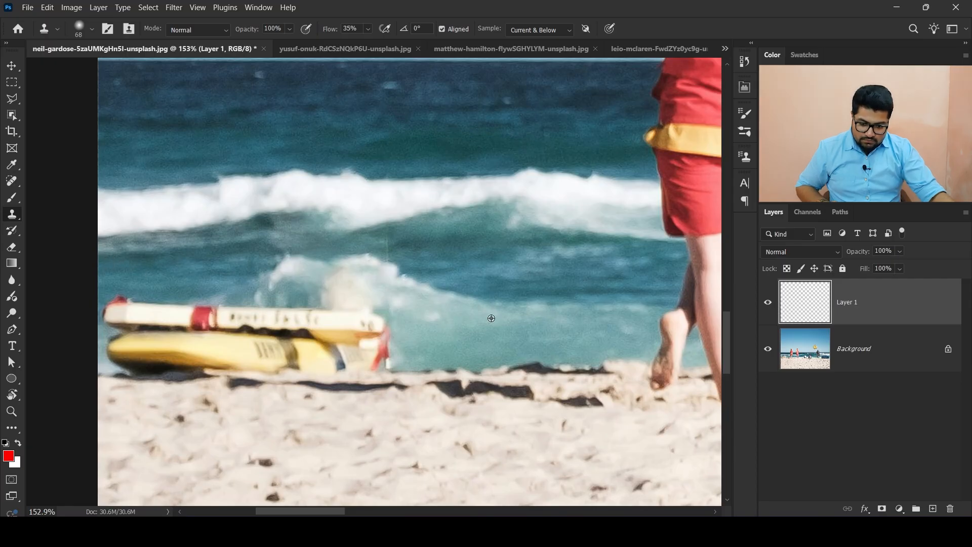
mouse_move(404, 323)
mouse_down()
mouse_move(367, 334)
mouse_move(364, 348)
mouse_move(379, 353)
mouse_move(322, 352)
mouse_move(341, 324)
mouse_move(293, 323)
mouse_move(361, 326)
mouse_move(319, 333)
mouse_move(334, 347)
mouse_move(295, 347)
mouse_move(337, 343)
mouse_move(298, 344)
mouse_move(272, 320)
mouse_move(212, 321)
mouse_up()
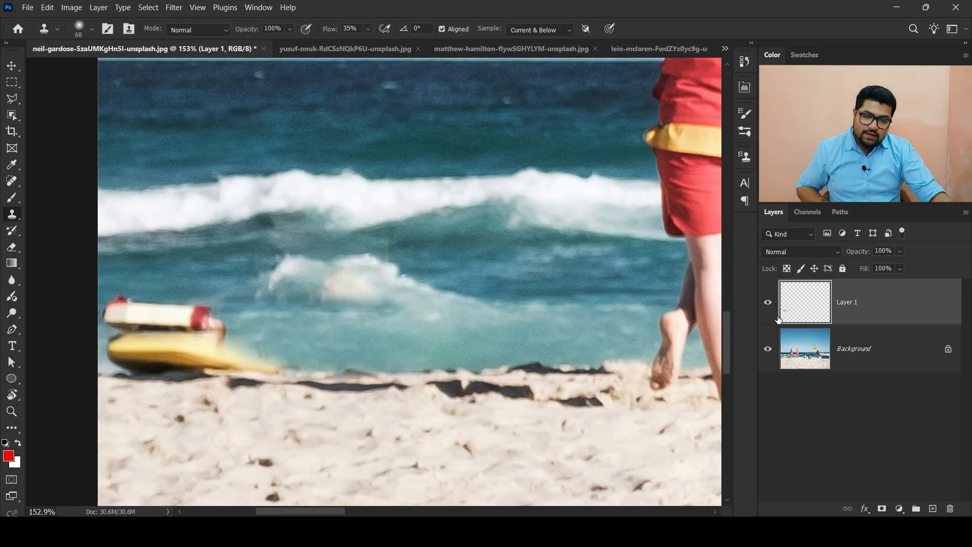
- Compare Layer 1 on and off, then clone ocean water over the remaining left end of the rescue boards
click(767, 302)
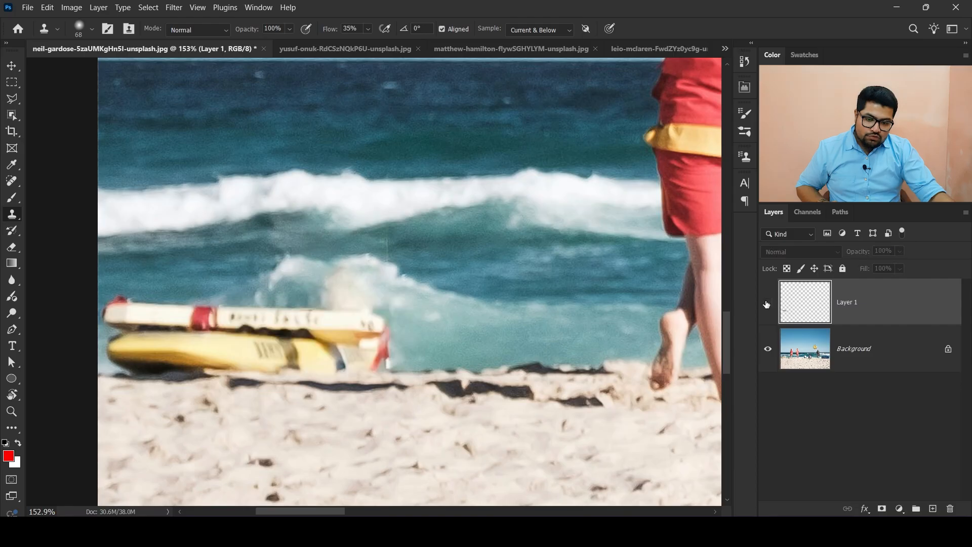
click(767, 302)
click(767, 303)
click(767, 303)
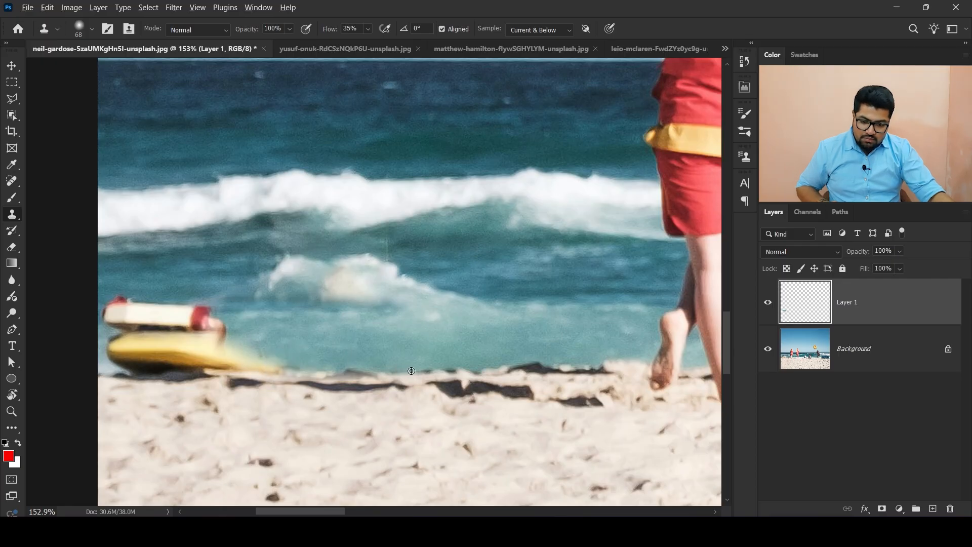
mouse_move(279, 368)
mouse_down()
mouse_move(203, 349)
mouse_move(220, 323)
mouse_move(189, 323)
mouse_move(126, 350)
mouse_move(163, 352)
mouse_move(133, 351)
mouse_move(150, 325)
mouse_up()
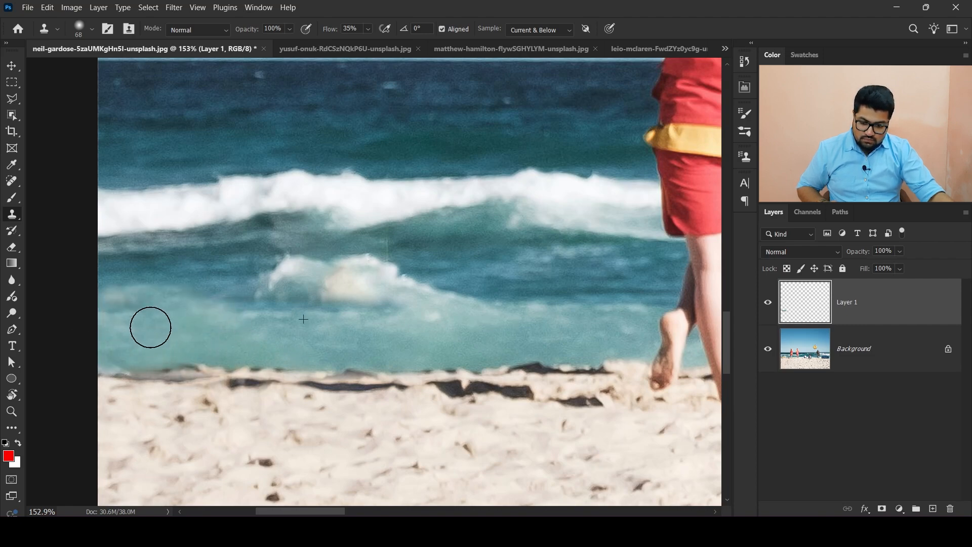
- Add a new empty layer above the renamed left obj layer
scroll(314, 330, down, 5)
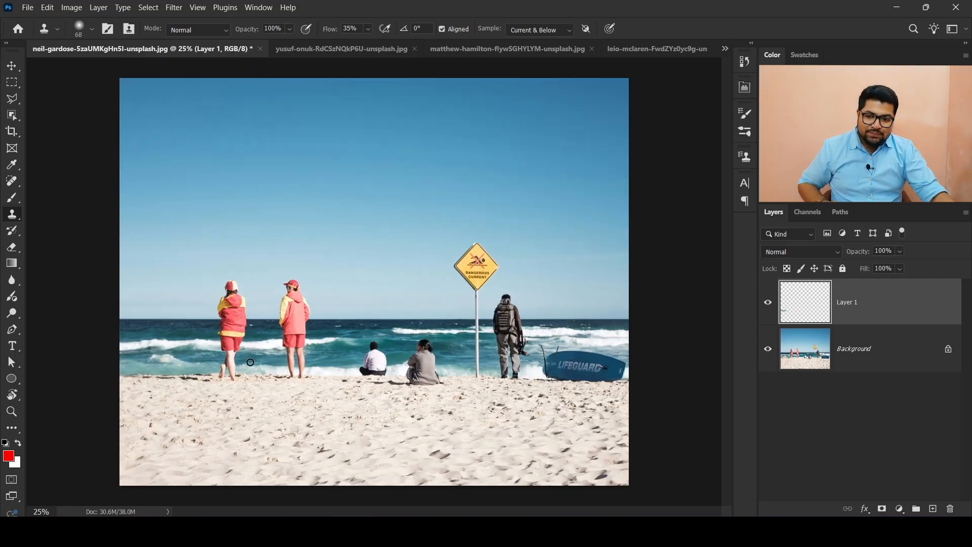
scroll(252, 345, up, 3)
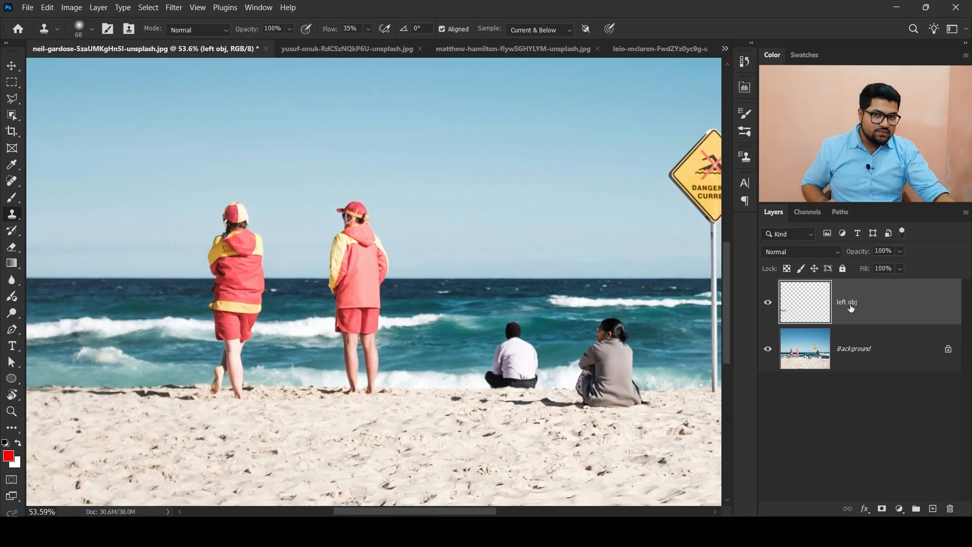
click(934, 509)
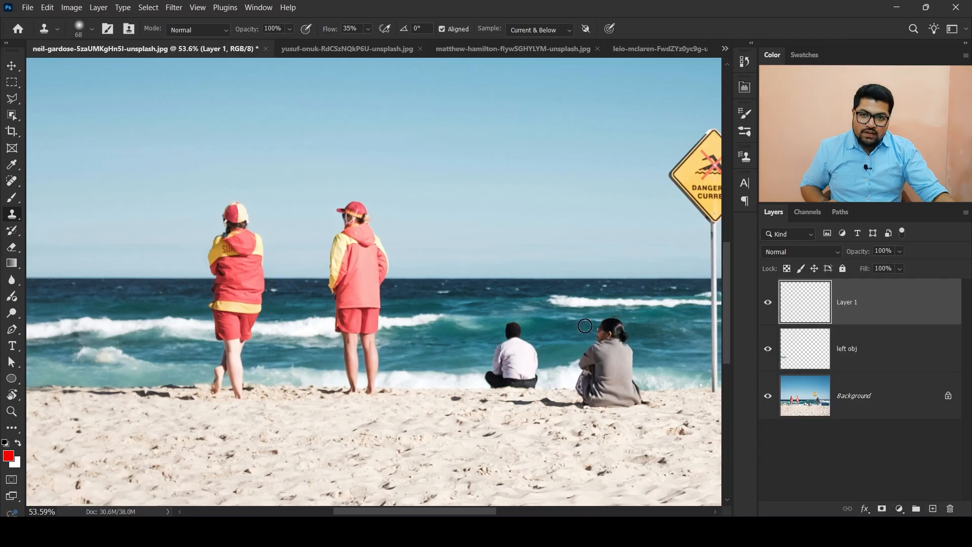
scroll(198, 228, up, 5)
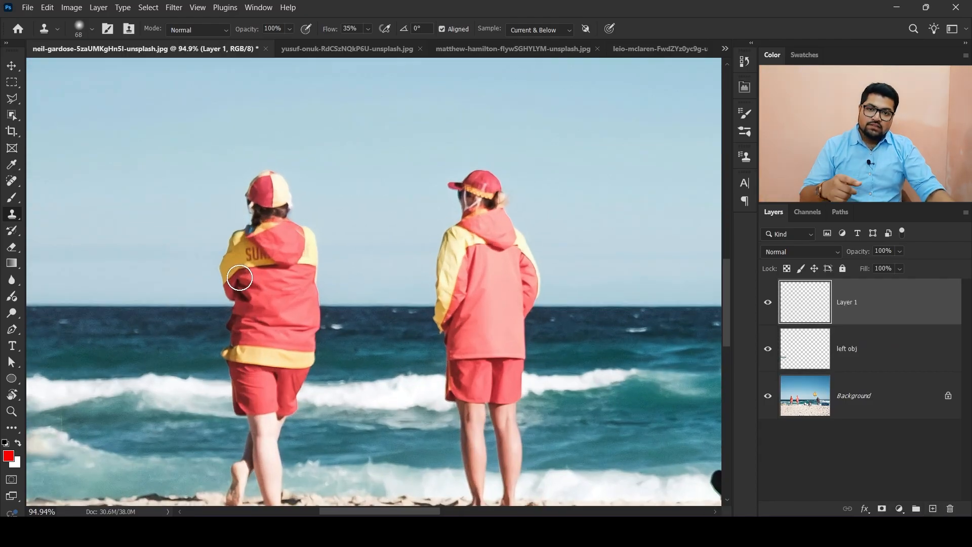
scroll(277, 252, up, 1)
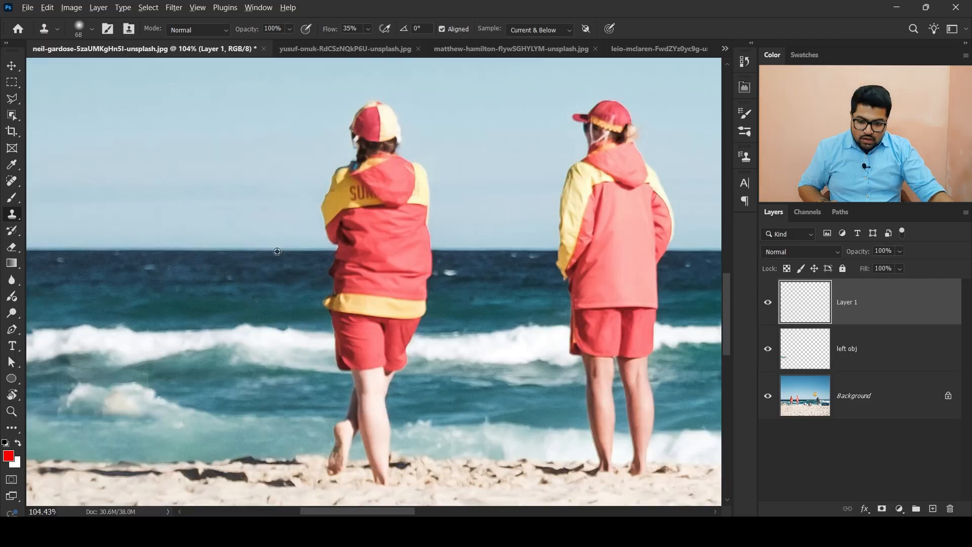
scroll(281, 250, up, 5)
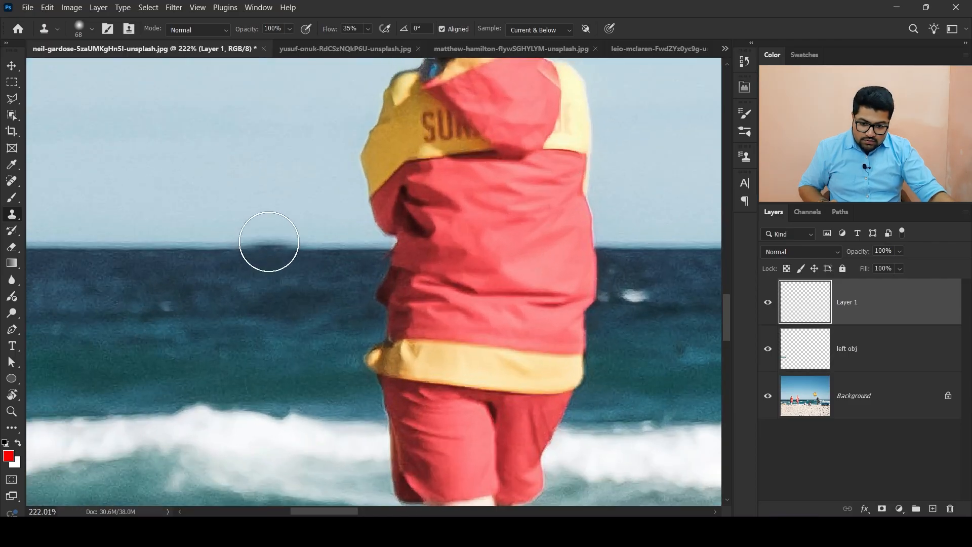
click(383, 260)
mouse_move(384, 260)
mouse_down()
mouse_move(423, 260)
mouse_move(381, 245)
mouse_move(390, 223)
mouse_up()
click(485, 326)
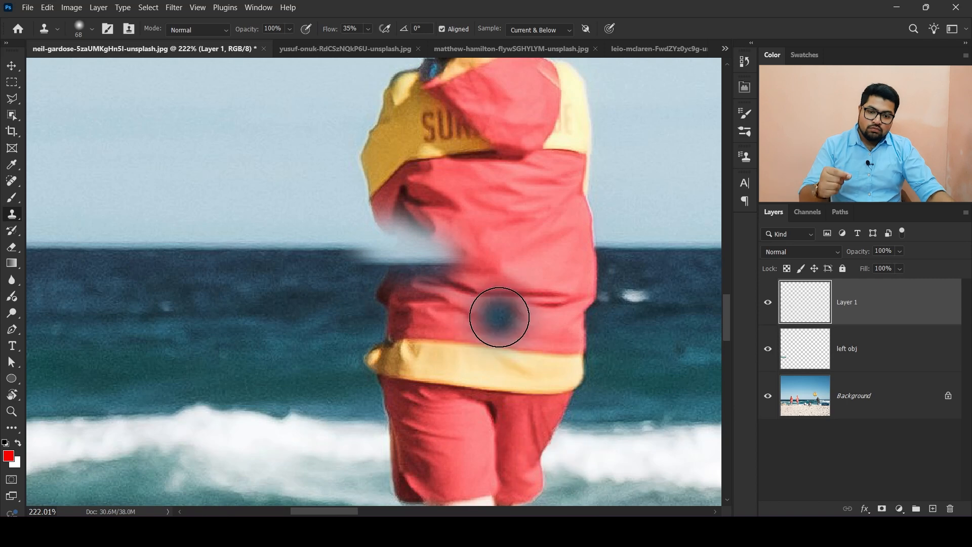
key(ctrl+z)
key(ctrl+z)
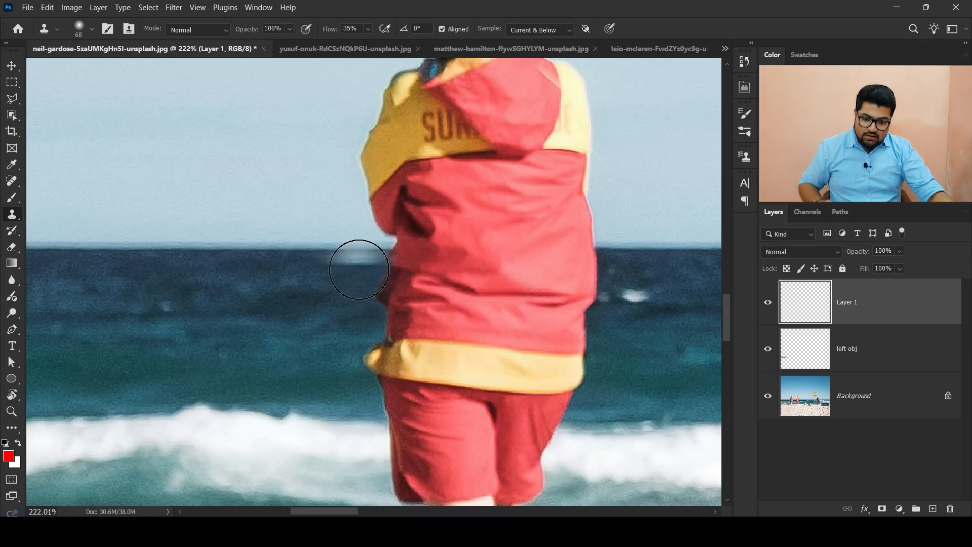
- Sample the sky near the horizon and clone it over the left lifeguard's upper jacket, hood and cap
alt+click(188, 247)
mouse_move(377, 246)
mouse_down()
mouse_move(418, 247)
mouse_move(387, 238)
mouse_move(373, 202)
mouse_move(406, 215)
mouse_move(530, 195)
mouse_up()
scroll(587, 202, down, 5)
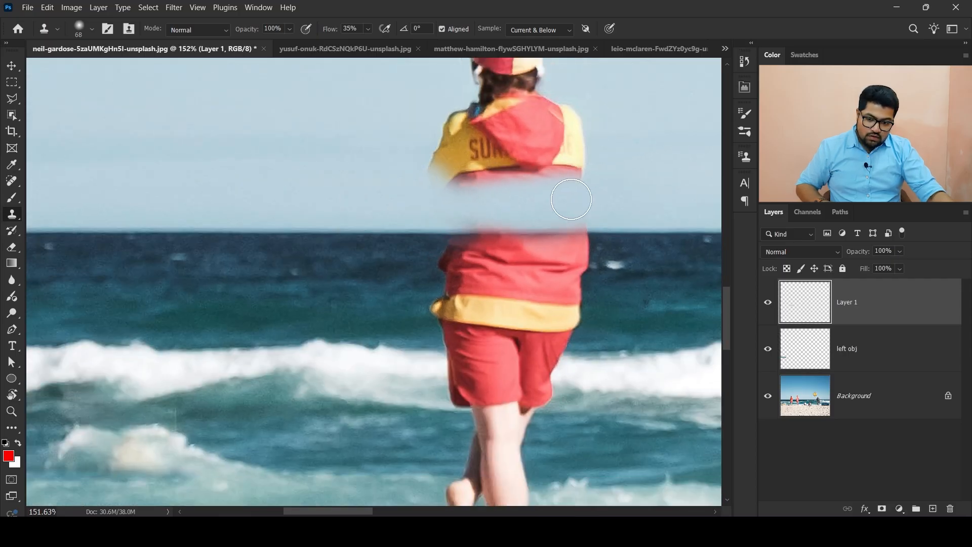
click(744, 157)
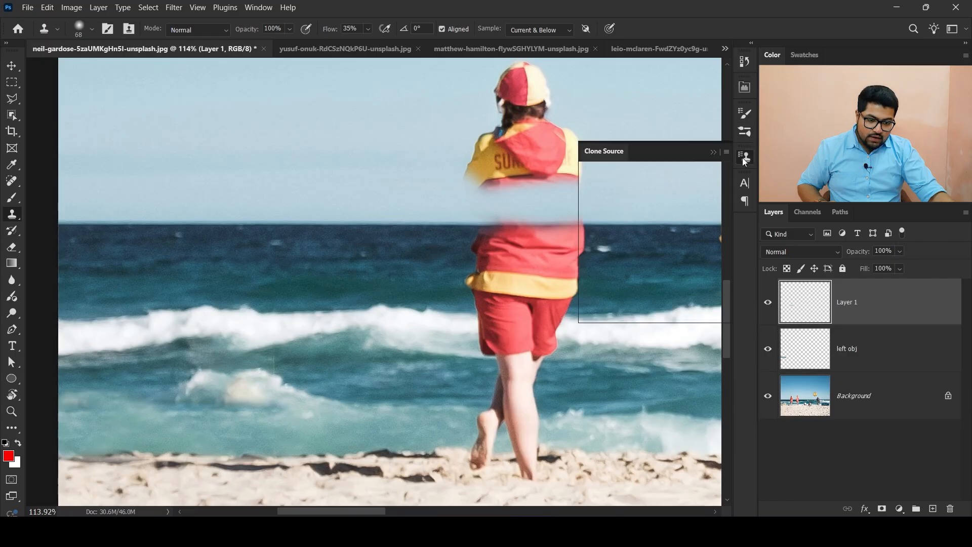
click(711, 152)
scroll(636, 162, up, 4)
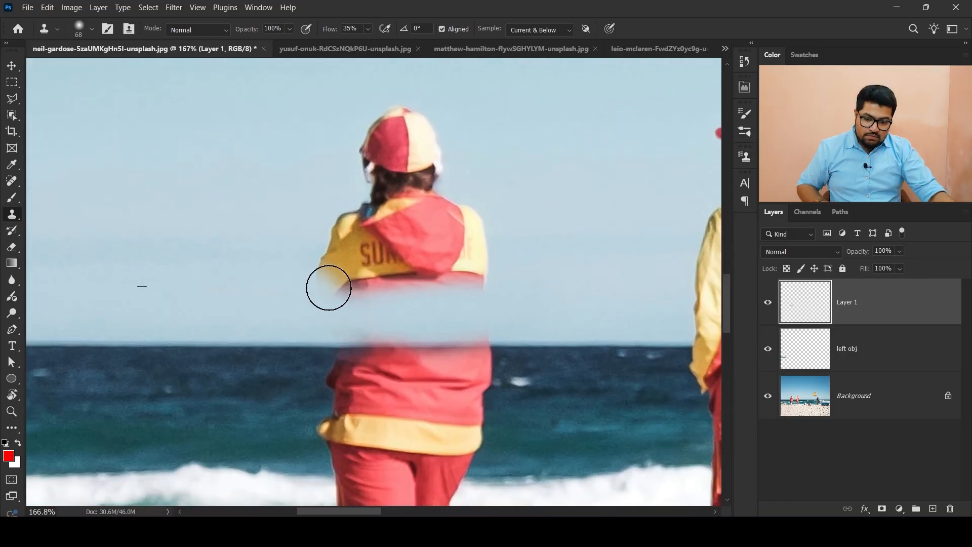
mouse_move(329, 287)
mouse_down()
mouse_move(366, 266)
mouse_move(388, 271)
mouse_move(351, 219)
mouse_move(377, 162)
mouse_move(368, 105)
mouse_move(365, 197)
mouse_move(453, 208)
mouse_move(450, 246)
mouse_move(395, 254)
mouse_move(481, 267)
mouse_up()
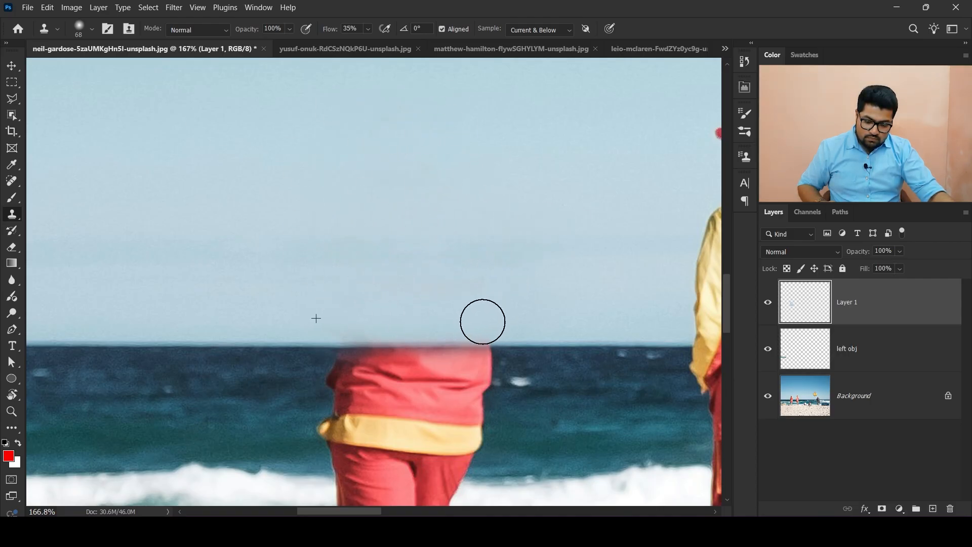
- Sample the sea below the horizon and clone water over the left lifeguard's torso
scroll(469, 208, down, 5)
scroll(298, 244, up, 6)
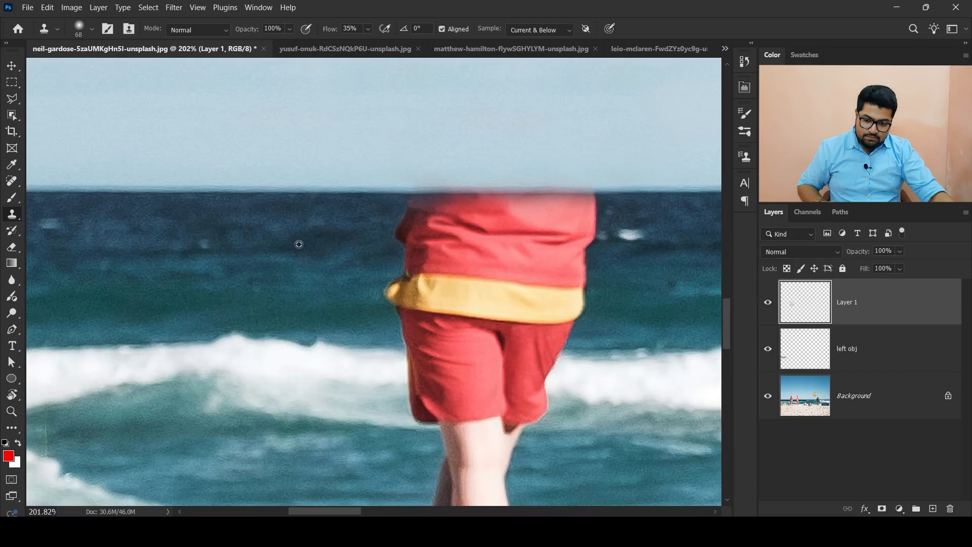
alt+click(229, 193)
mouse_move(440, 194)
mouse_down()
mouse_move(402, 213)
mouse_move(432, 232)
mouse_move(414, 292)
mouse_move(569, 302)
mouse_move(575, 266)
mouse_move(389, 285)
mouse_move(407, 293)
mouse_move(528, 309)
mouse_move(520, 232)
mouse_move(474, 216)
mouse_move(521, 215)
mouse_move(597, 237)
mouse_move(579, 228)
mouse_move(424, 291)
mouse_move(462, 321)
mouse_move(539, 319)
mouse_move(631, 290)
mouse_move(603, 244)
mouse_up()
drag(502, 295, 482, 231)
alt+click(681, 201)
drag(598, 242, 609, 252)
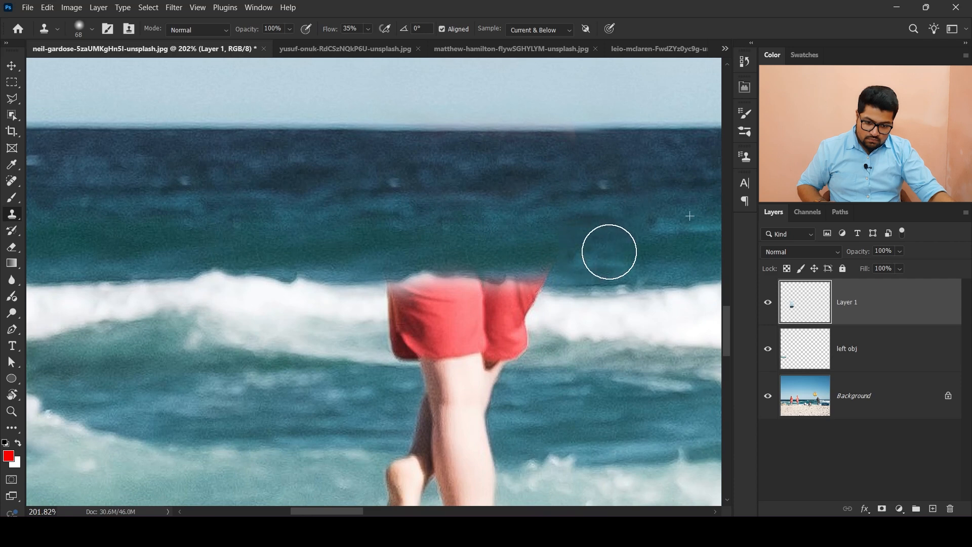
drag(312, 392, 355, 320)
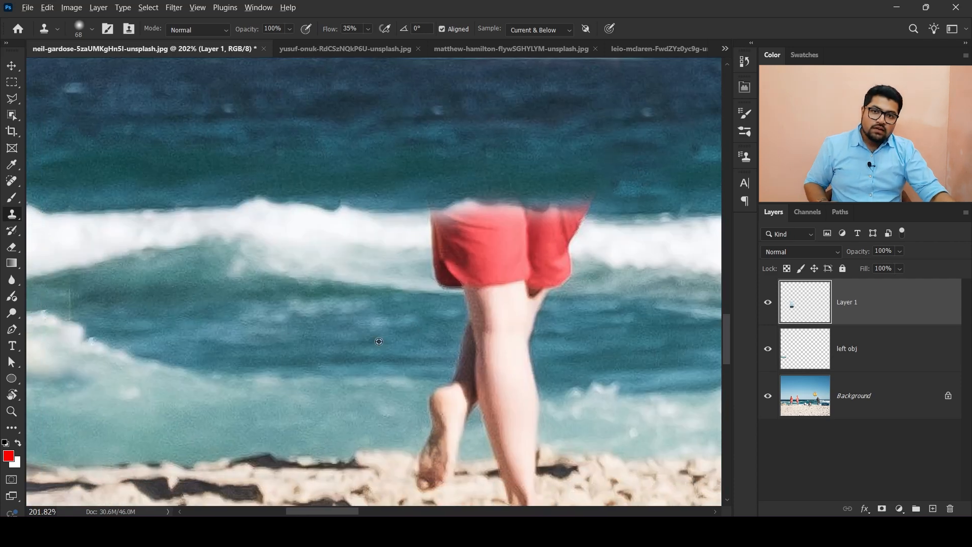
alt+click(162, 210)
mouse_move(413, 349)
mouse_down()
mouse_move(434, 340)
mouse_move(321, 303)
mouse_move(302, 239)
mouse_up()
click(405, 446)
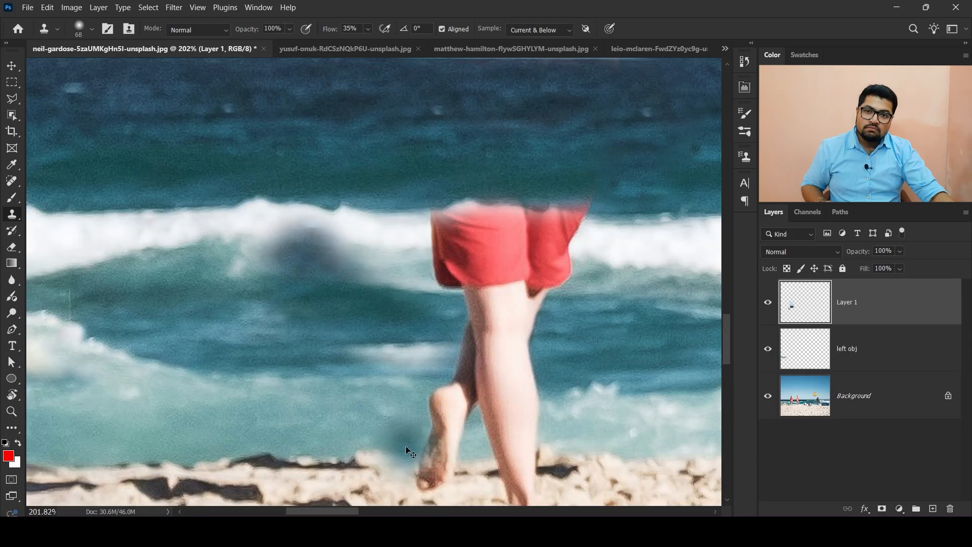
key(ctrl+z)
key(ctrl+z)
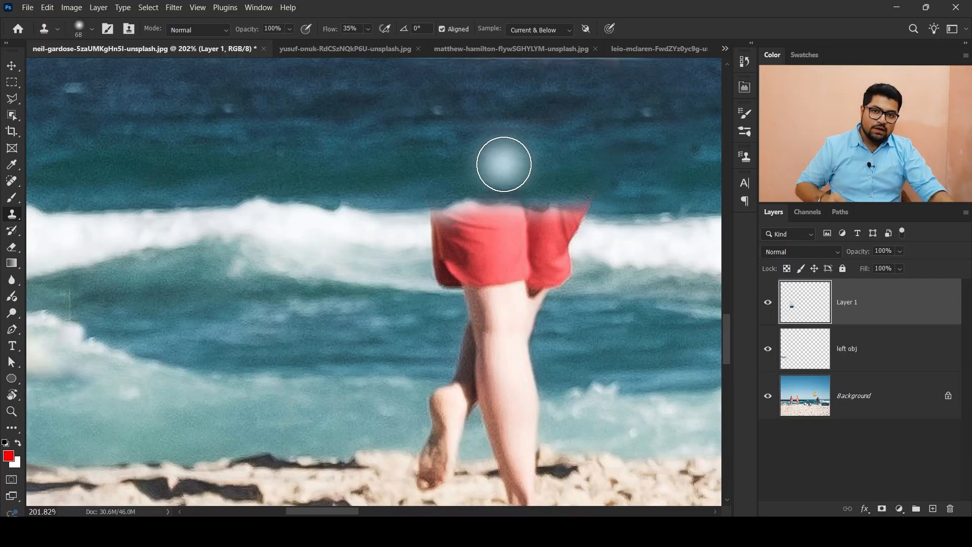
- Clone surf and water over the left lifeguard's red shorts
scroll(417, 143, up, 1)
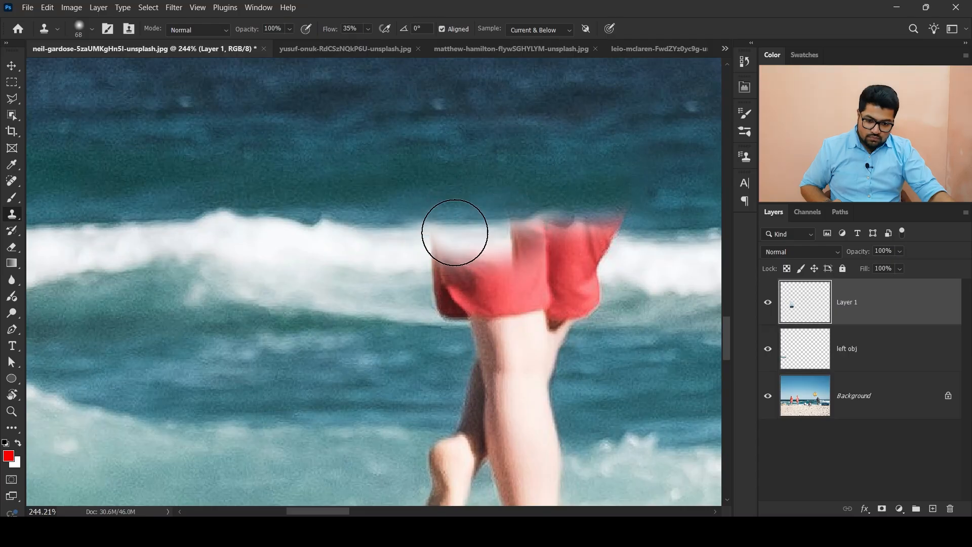
mouse_move(418, 250)
mouse_down()
mouse_move(453, 308)
mouse_move(496, 249)
mouse_up()
drag(689, 249, 514, 283)
scroll(514, 284, down, 1)
alt+click(559, 271)
drag(456, 262, 487, 264)
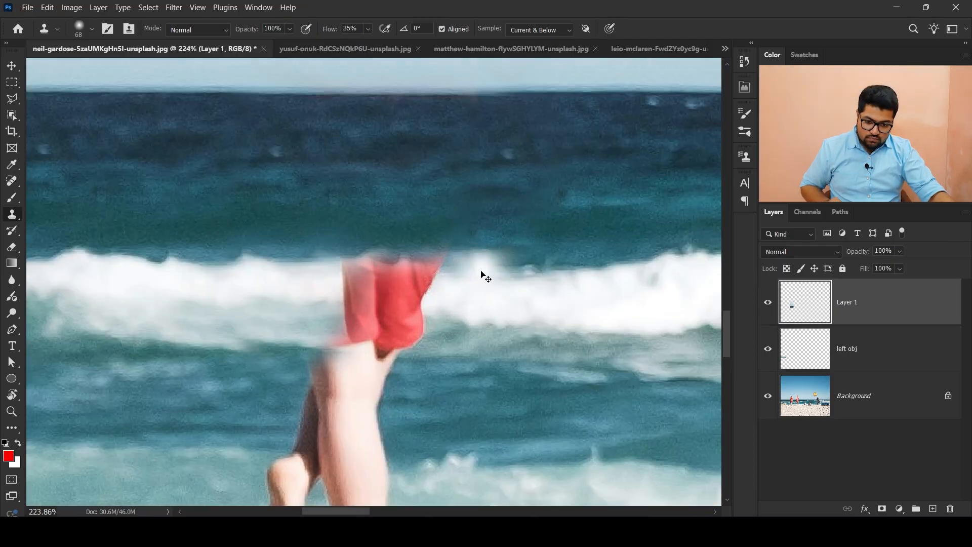
alt+click(542, 276)
mouse_move(439, 295)
mouse_down()
mouse_move(442, 265)
mouse_move(440, 285)
mouse_move(400, 342)
mouse_move(351, 286)
mouse_up()
alt+click(457, 193)
drag(387, 243, 349, 243)
scroll(400, 233, down, 3)
drag(282, 347, 330, 279)
scroll(330, 279, up, 3)
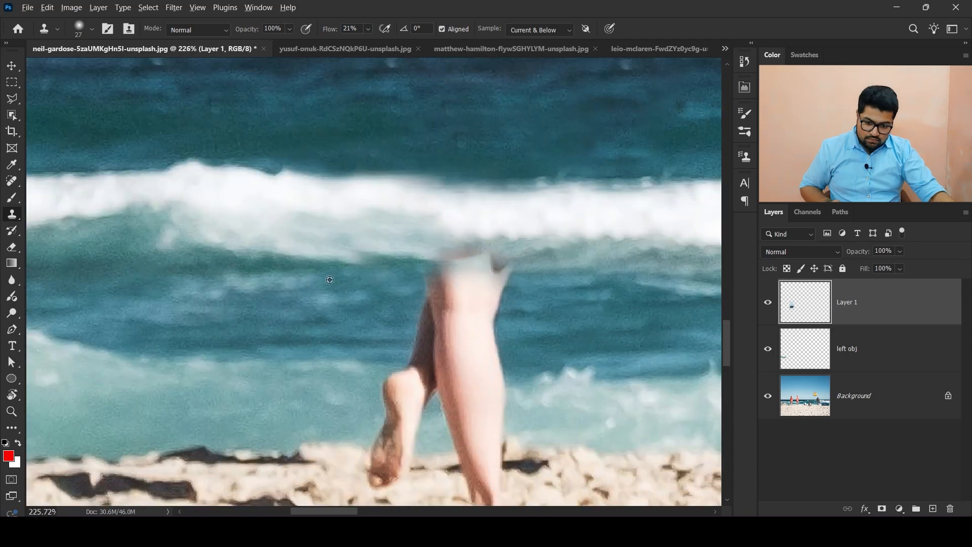
- Clone water, surf and sand over the left lifeguard's legs and feet
mouse_move(461, 258)
mouse_down()
mouse_move(481, 260)
mouse_move(421, 329)
mouse_move(395, 427)
mouse_move(432, 380)
mouse_move(449, 423)
mouse_move(482, 367)
mouse_move(477, 295)
mouse_move(527, 281)
mouse_up()
scroll(282, 218, up, 2)
scroll(281, 218, up, 1)
drag(190, 338, 360, 248)
alt+click(266, 304)
mouse_move(319, 283)
mouse_down()
mouse_move(364, 308)
mouse_move(362, 326)
mouse_up()
alt+click(296, 314)
mouse_move(372, 317)
mouse_down()
mouse_move(319, 349)
mouse_move(341, 291)
mouse_up()
drag(486, 325, 360, 339)
alt+click(547, 415)
mouse_move(384, 382)
mouse_down()
mouse_move(366, 375)
mouse_move(429, 358)
mouse_up()
alt+click(498, 356)
alt+click(496, 412)
mouse_move(354, 313)
mouse_down()
mouse_move(439, 333)
mouse_move(429, 290)
mouse_up()
scroll(371, 349, down, 5)
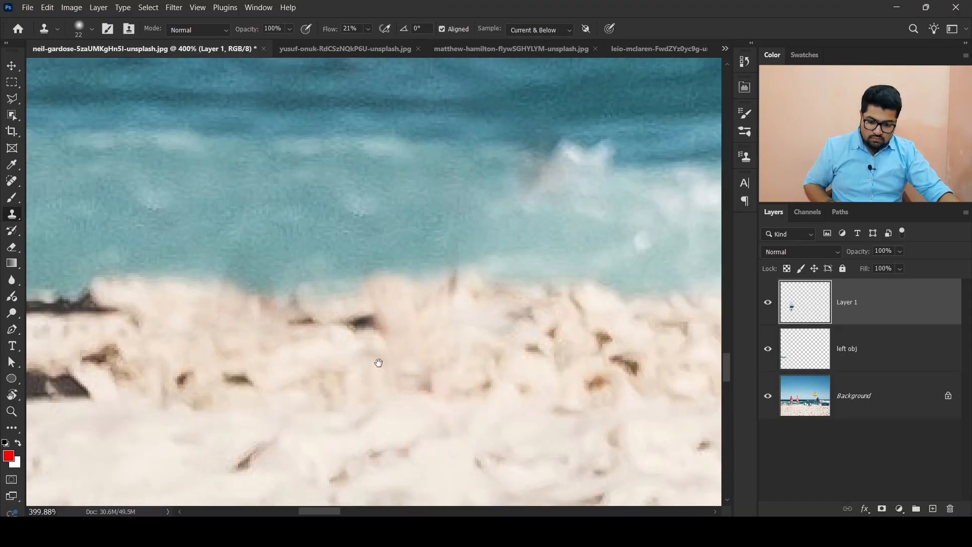
- Compare the beach with and without the cloned layers by toggling their visibility
scroll(371, 346, down, 6)
scroll(396, 358, up, 2)
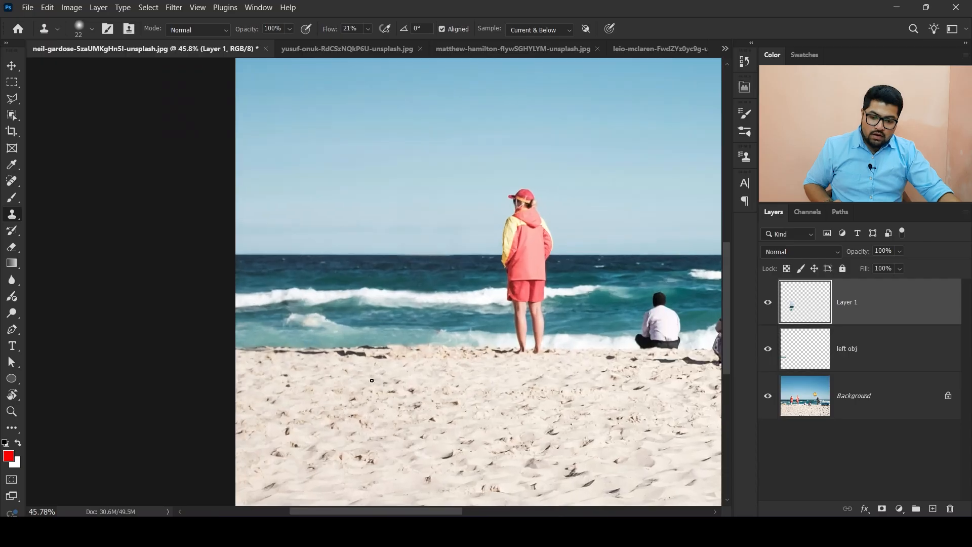
click(768, 304)
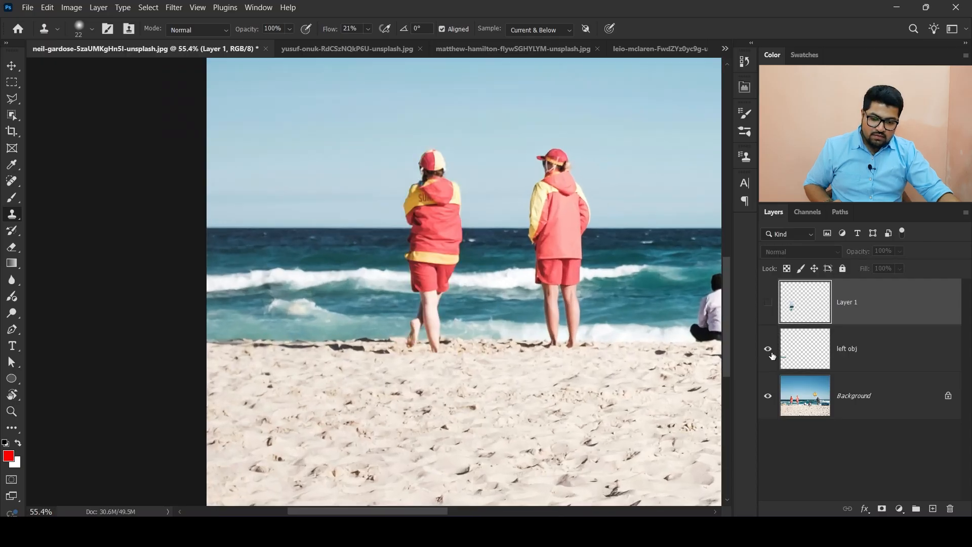
click(769, 349)
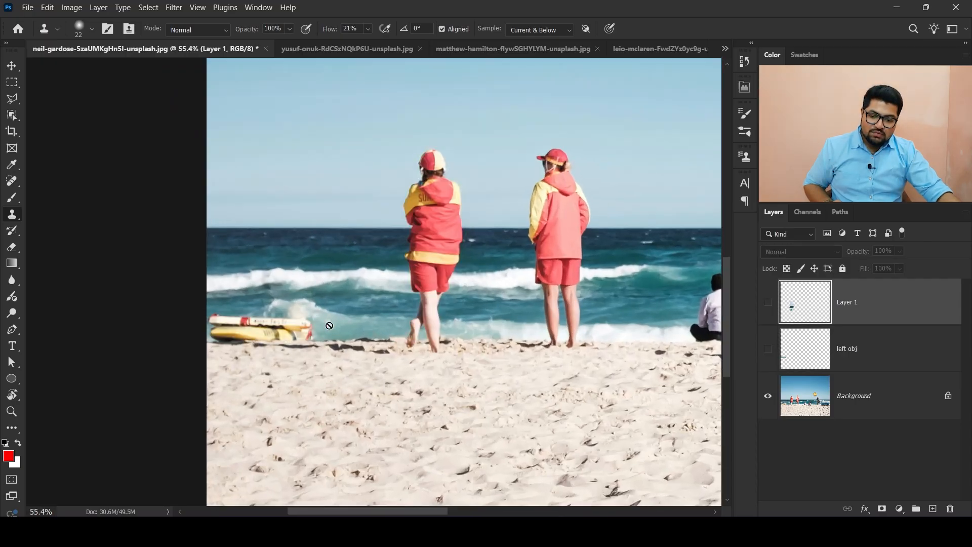
click(768, 349)
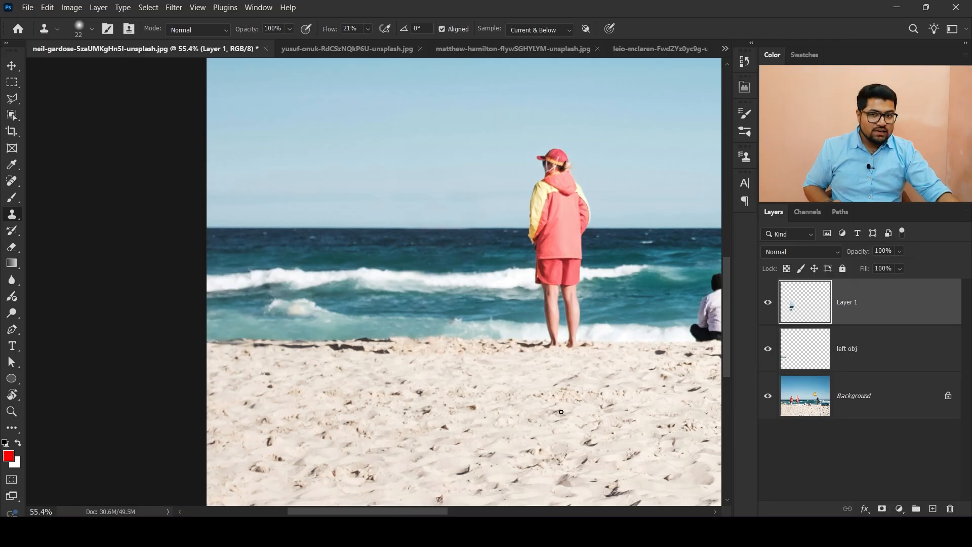
- Clone sand along the shoreline over the dark seaweed strip where the lifeguard stood
scroll(268, 349, up, 5)
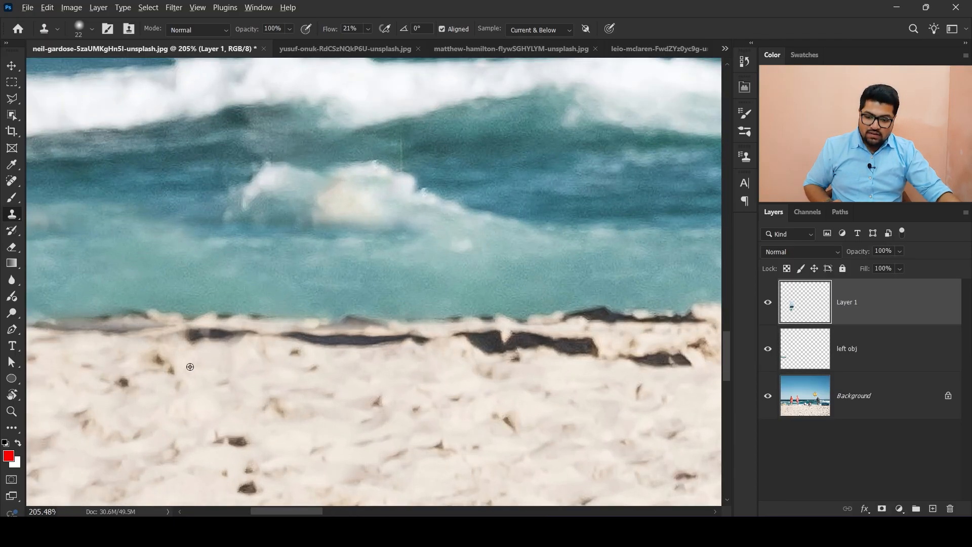
mouse_move(181, 337)
mouse_down()
mouse_move(361, 345)
mouse_move(338, 344)
mouse_move(408, 336)
mouse_move(570, 353)
mouse_move(562, 331)
mouse_move(504, 346)
mouse_move(565, 343)
mouse_move(618, 356)
mouse_up()
scroll(467, 381, up, 1)
scroll(466, 380, up, 4)
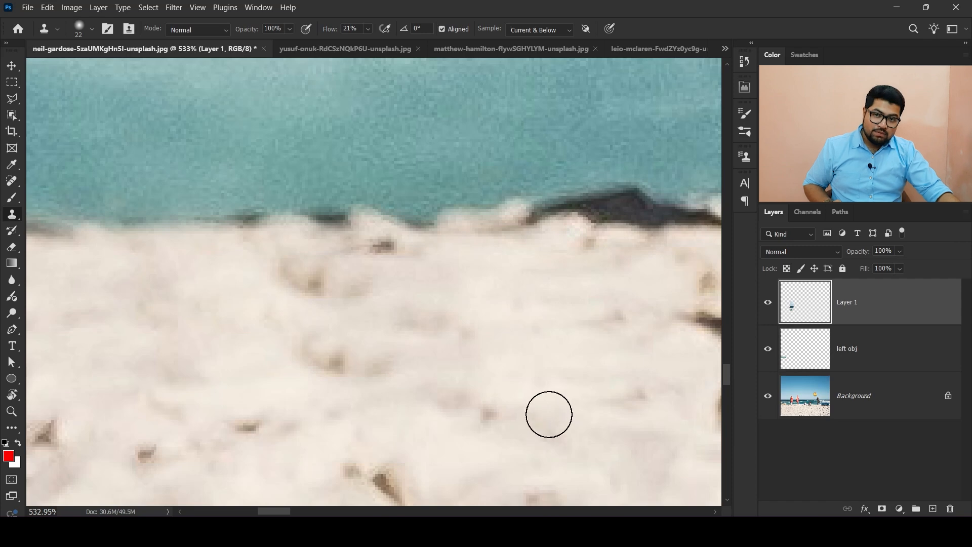
- Sample clean sand and clone it over the remaining dark patches at the waterline
alt+click(178, 279)
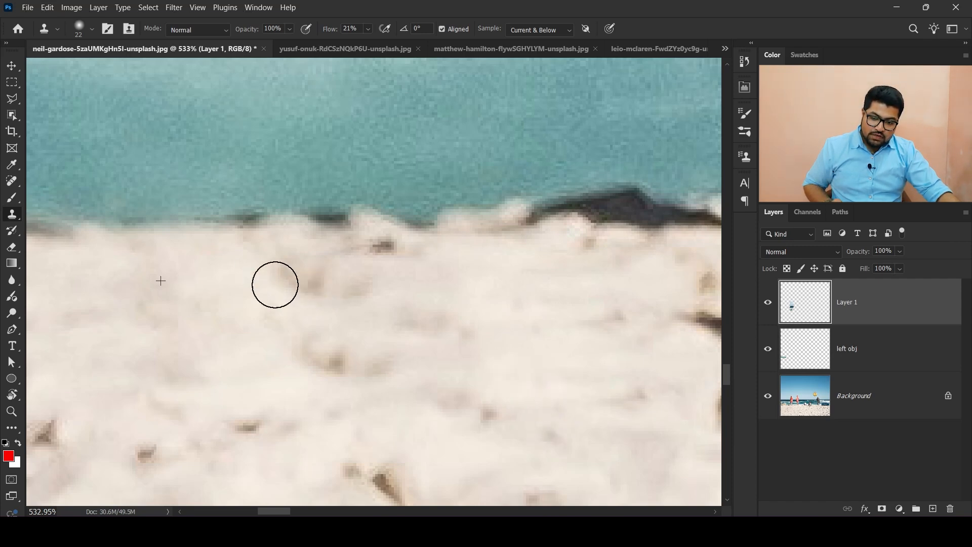
scroll(423, 332, down, 3)
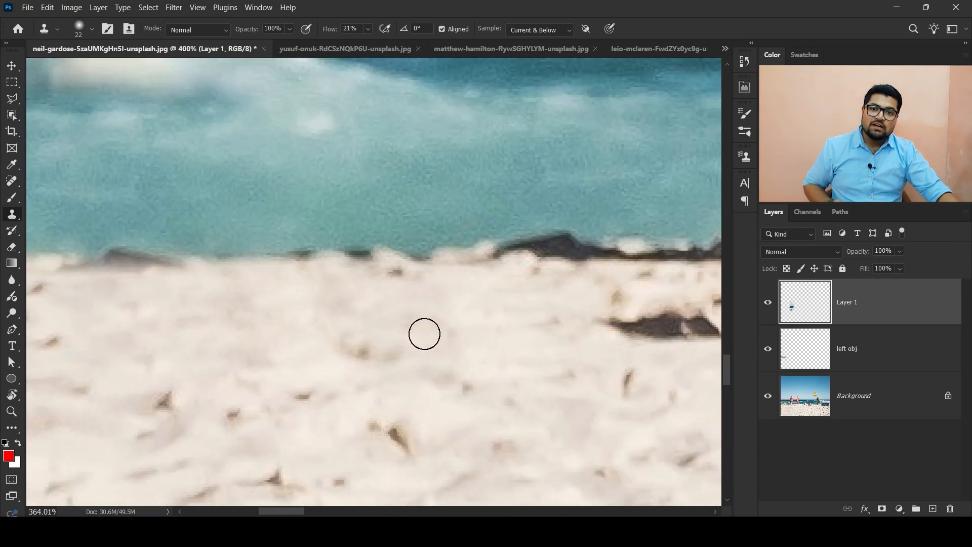
drag(510, 330, 340, 326)
scroll(434, 241, up, 2)
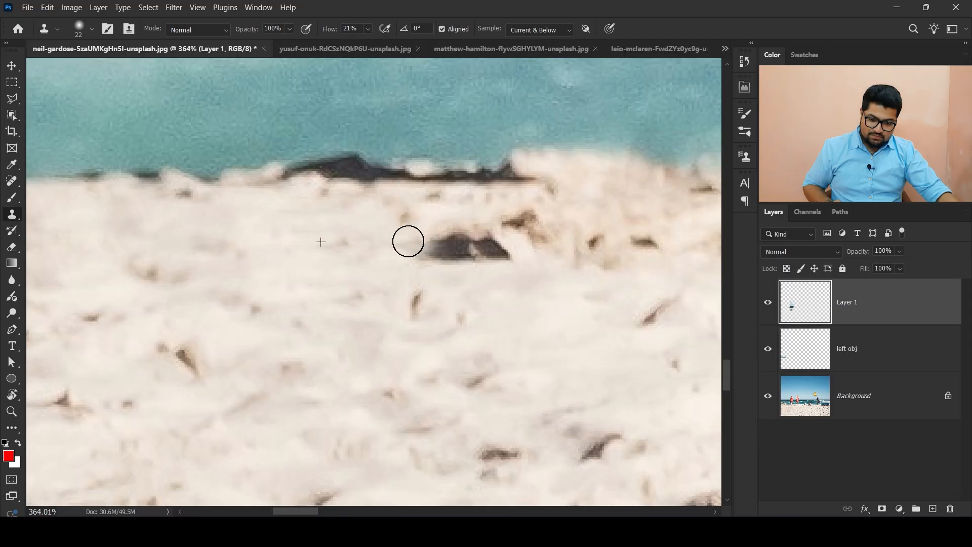
drag(424, 236, 507, 248)
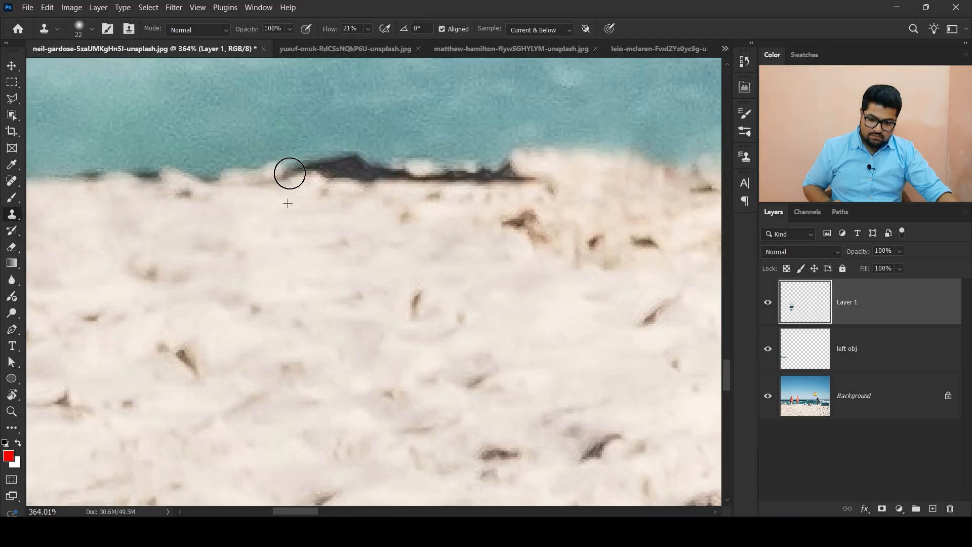
mouse_move(289, 173)
mouse_down()
mouse_move(469, 181)
mouse_move(534, 170)
mouse_up()
scroll(450, 231, down, 4)
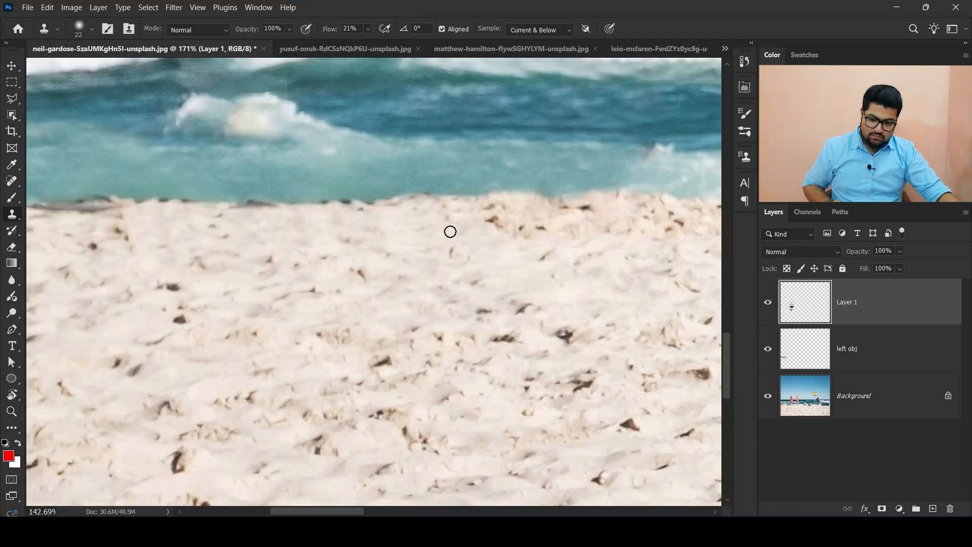
- Clone sand over a remaining dark spot along the waterline
scroll(183, 169, up, 5)
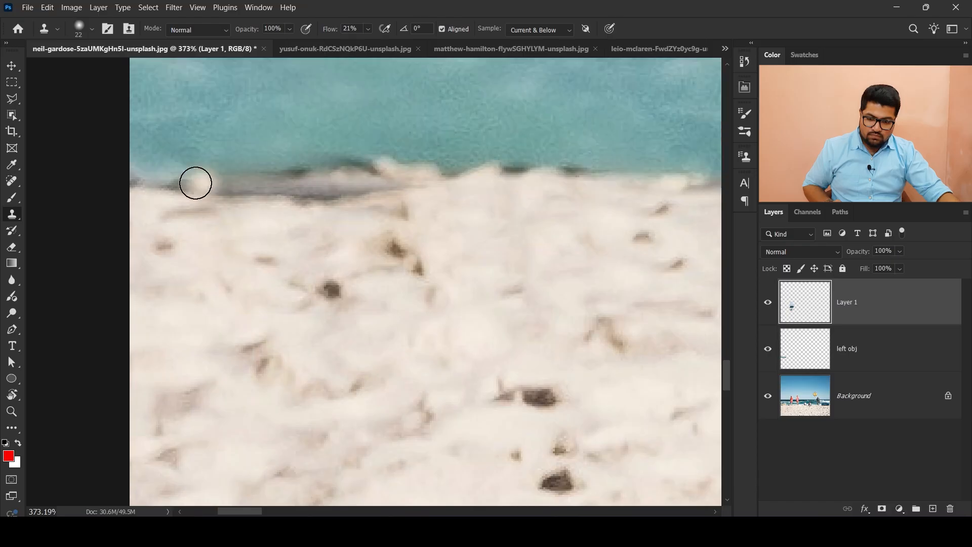
mouse_move(195, 183)
mouse_down()
mouse_move(208, 192)
mouse_move(293, 189)
mouse_move(297, 201)
mouse_up()
scroll(302, 281, down, 2)
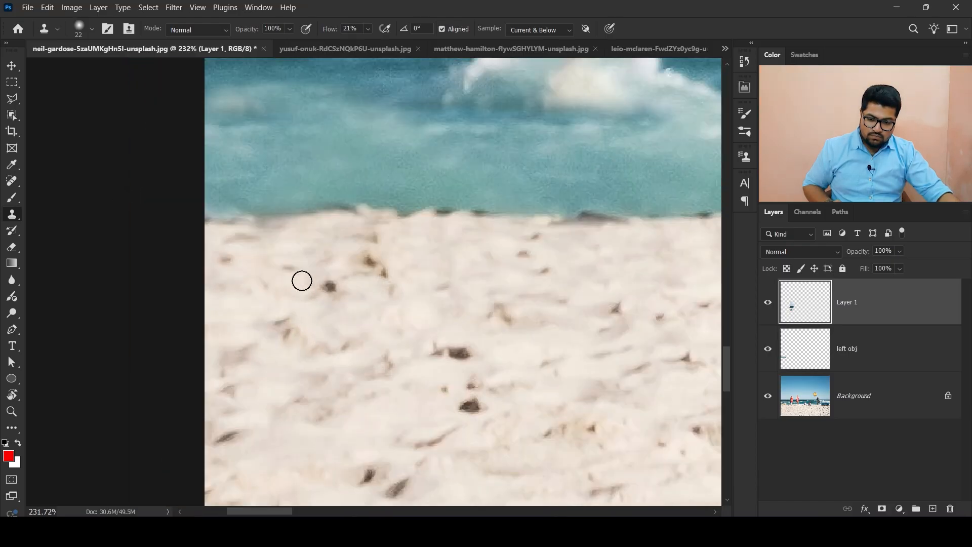
scroll(302, 280, down, 7)
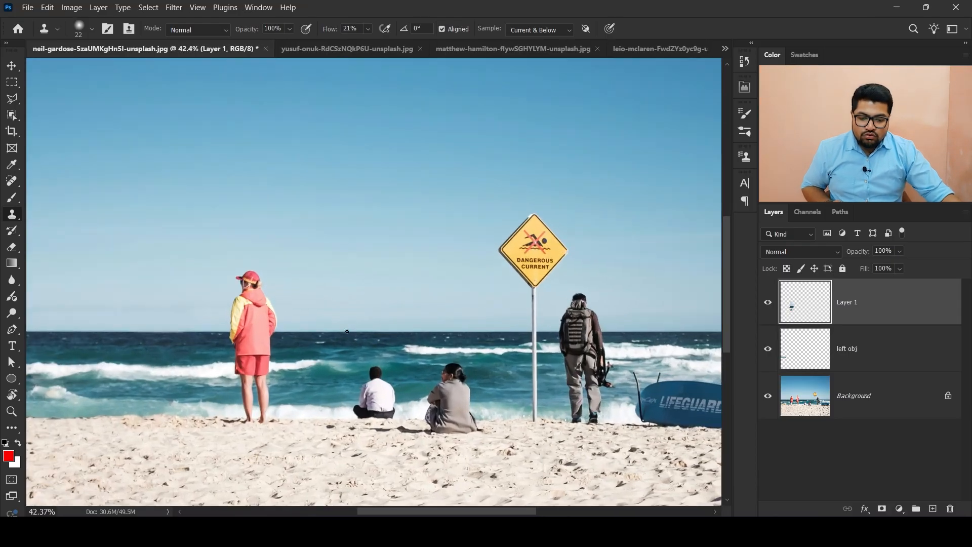
- Toggle Layer 1's visibility on and off to compare the beach before and after cloning
click(767, 304)
click(767, 303)
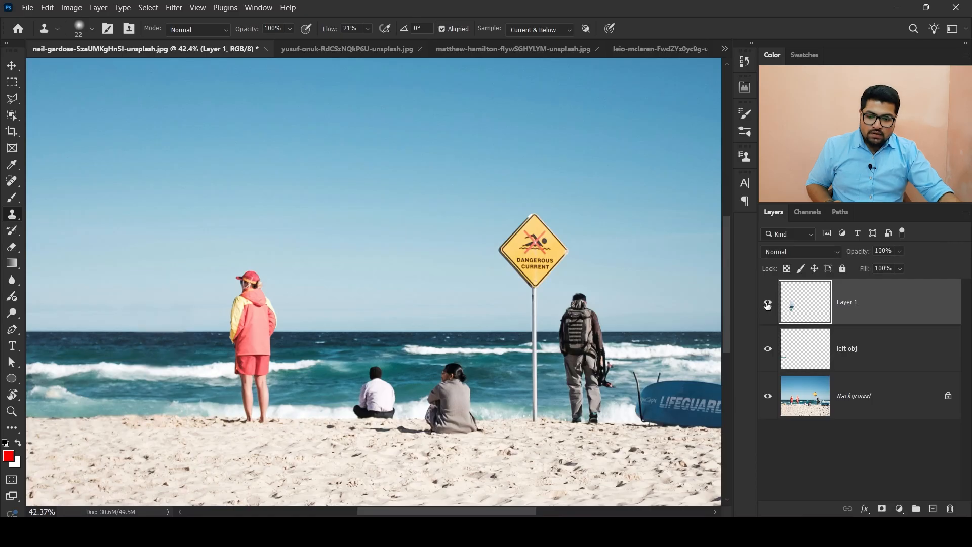
click(767, 303)
click(767, 304)
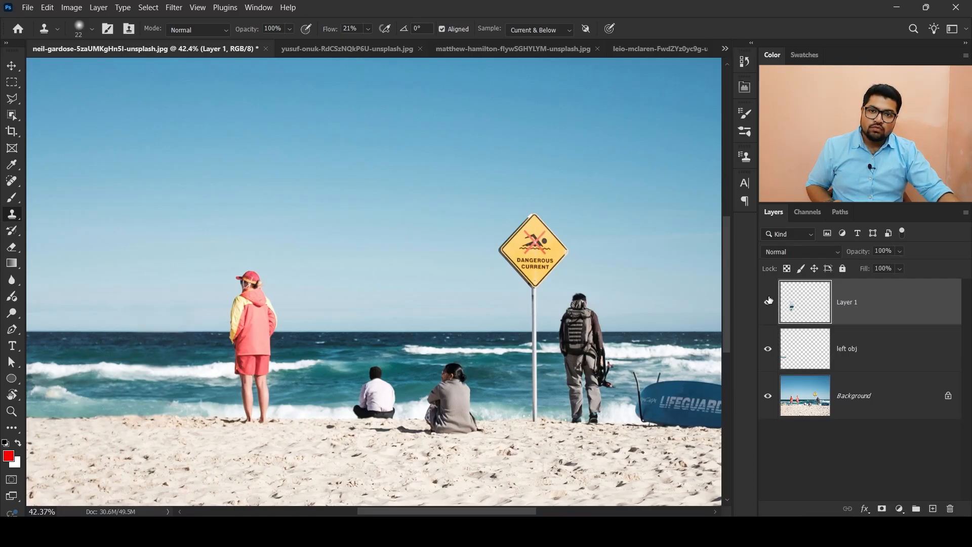
- Sample clean sand and clone it over the dark seaweed around the lifeguard's feet
scroll(302, 415, up, 6)
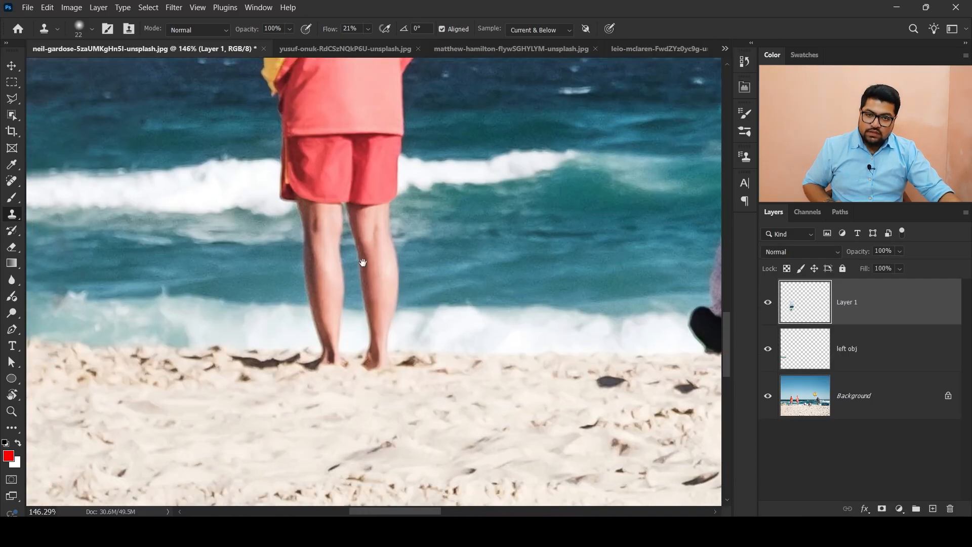
scroll(310, 318, up, 3)
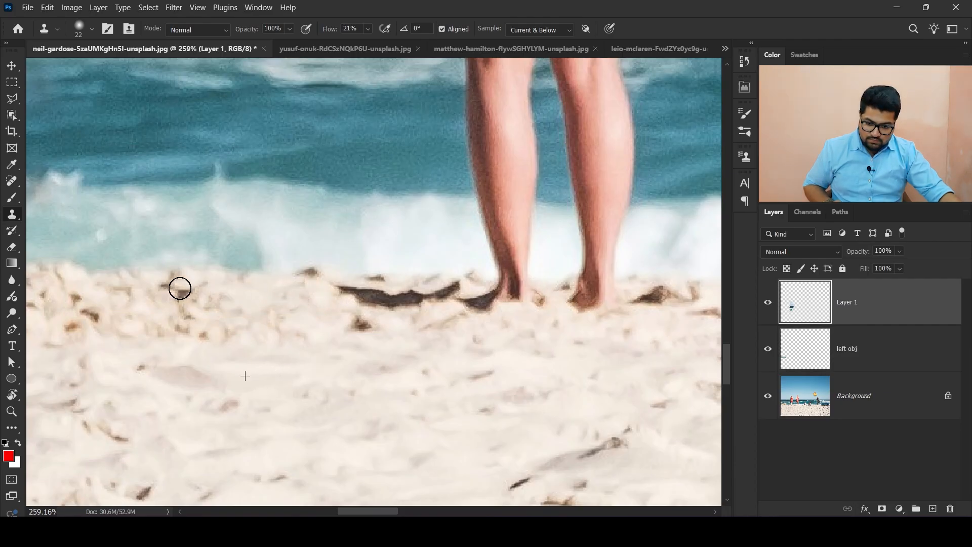
click(180, 288)
drag(343, 291, 452, 291)
alt+click(424, 326)
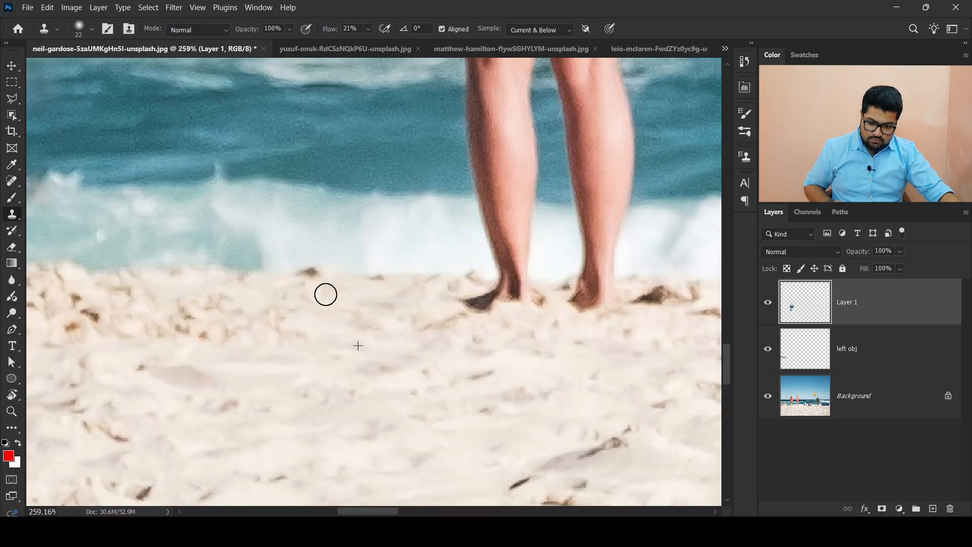
mouse_move(303, 335)
mouse_down()
mouse_move(85, 392)
mouse_move(162, 417)
mouse_up()
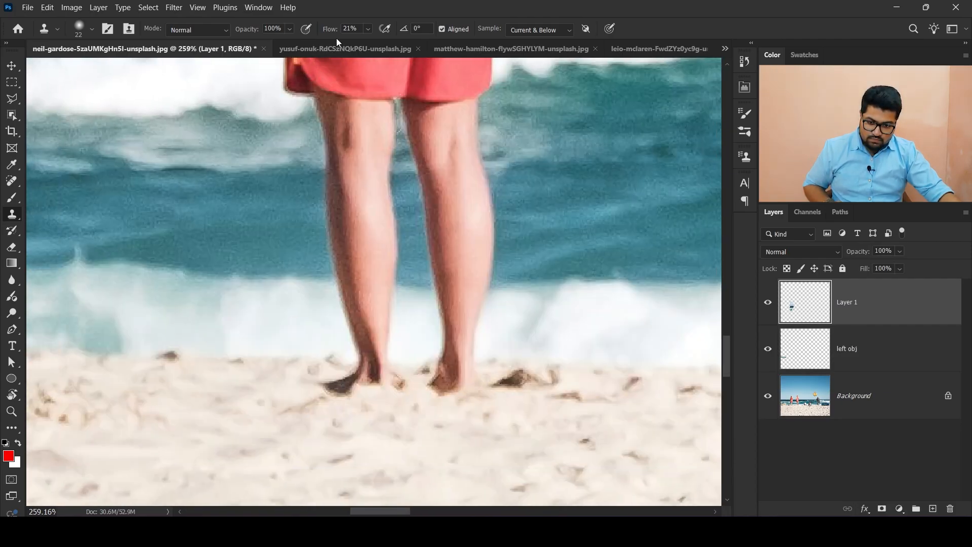
- Sample surf and water and clone them over the lifeguard's legs
alt+click(608, 360)
mouse_move(478, 361)
mouse_down()
mouse_move(420, 360)
mouse_move(456, 382)
mouse_up()
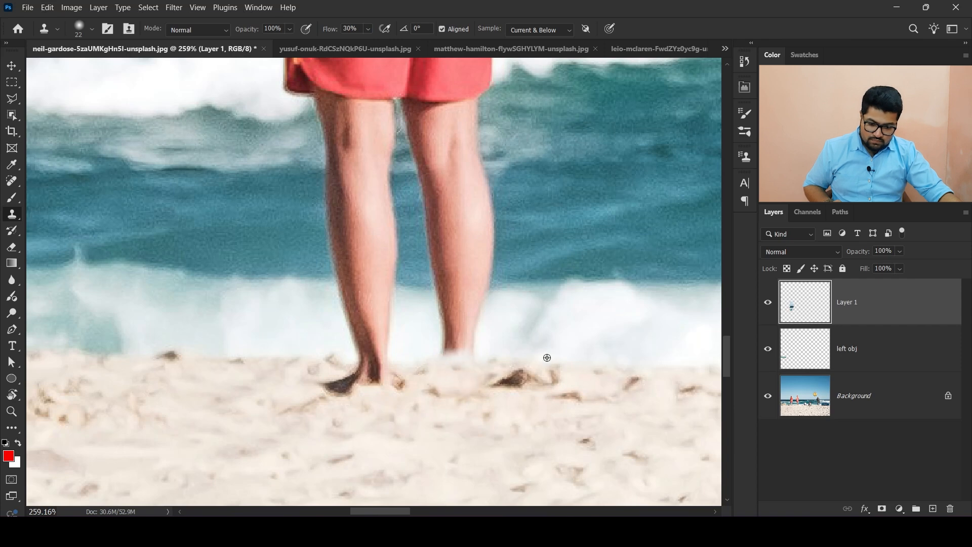
alt+click(270, 359)
mouse_move(350, 374)
mouse_down()
mouse_move(321, 394)
mouse_move(385, 347)
mouse_move(344, 300)
mouse_move(380, 334)
mouse_move(355, 291)
mouse_move(360, 347)
mouse_up()
drag(349, 227, 380, 332)
mouse_move(373, 303)
mouse_down()
mouse_move(358, 360)
mouse_move(412, 360)
mouse_move(425, 375)
mouse_move(397, 397)
mouse_up()
mouse_move(333, 273)
mouse_down()
mouse_move(375, 292)
mouse_move(370, 297)
mouse_move(358, 263)
mouse_move(358, 206)
mouse_move(364, 199)
mouse_move(360, 217)
mouse_move(379, 197)
mouse_move(381, 268)
mouse_move(403, 270)
mouse_up()
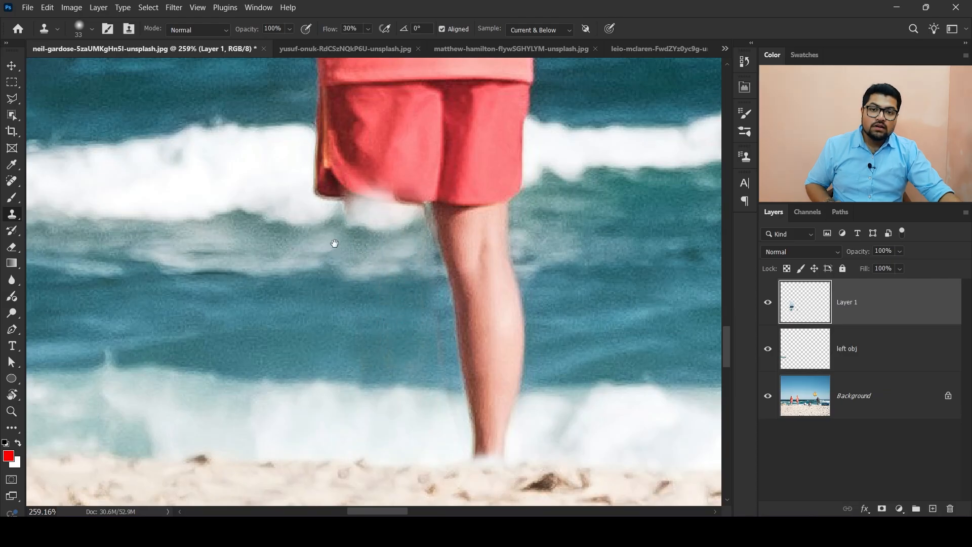
mouse_move(335, 243)
mouse_down()
mouse_move(437, 378)
mouse_move(436, 344)
mouse_up()
mouse_move(423, 291)
mouse_down()
mouse_move(440, 324)
mouse_move(443, 313)
mouse_move(481, 325)
mouse_move(481, 316)
mouse_move(505, 313)
mouse_move(429, 284)
mouse_up()
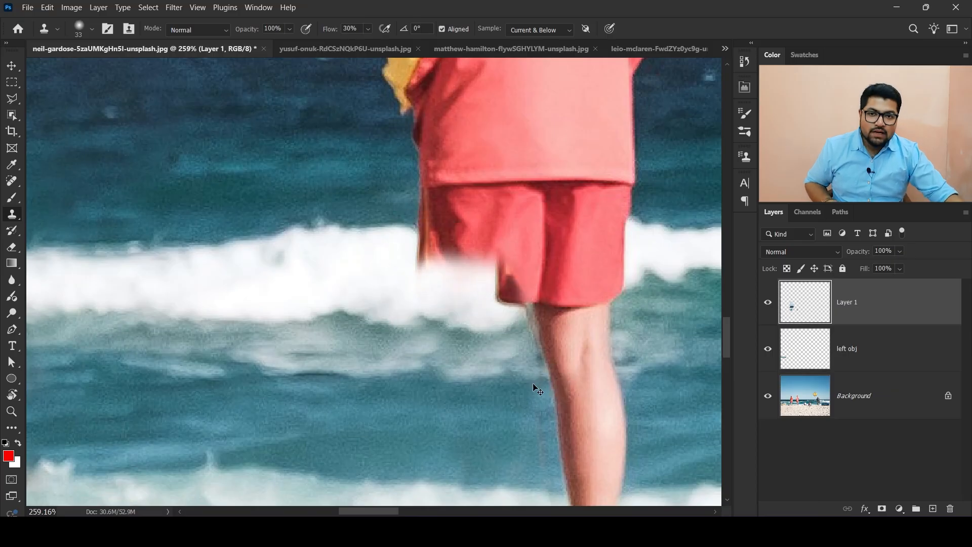
- Undo the last stroke and clone white surf over the gap beside the lifeguard's shorts
key(ctrl+z)
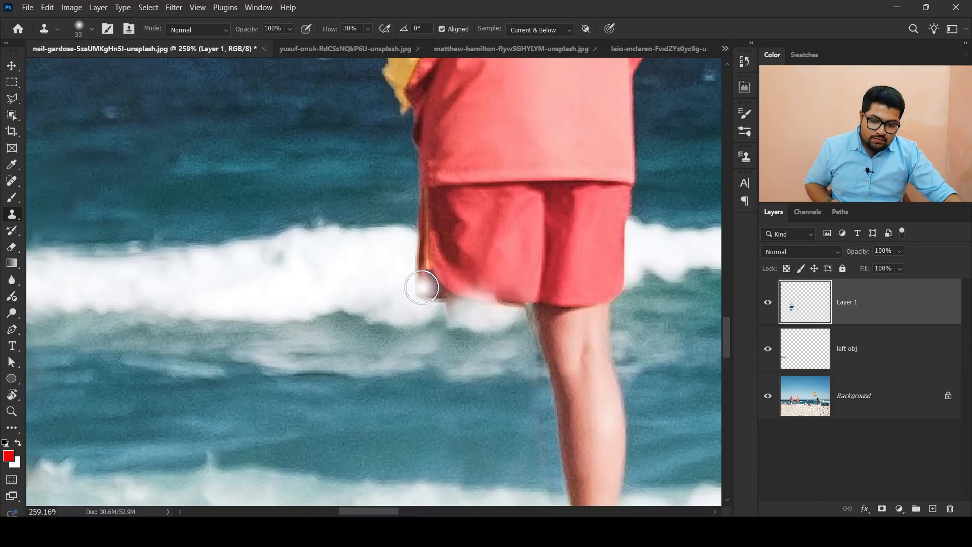
mouse_move(421, 287)
mouse_down()
mouse_move(418, 261)
mouse_move(445, 269)
mouse_move(441, 252)
mouse_move(460, 267)
mouse_up()
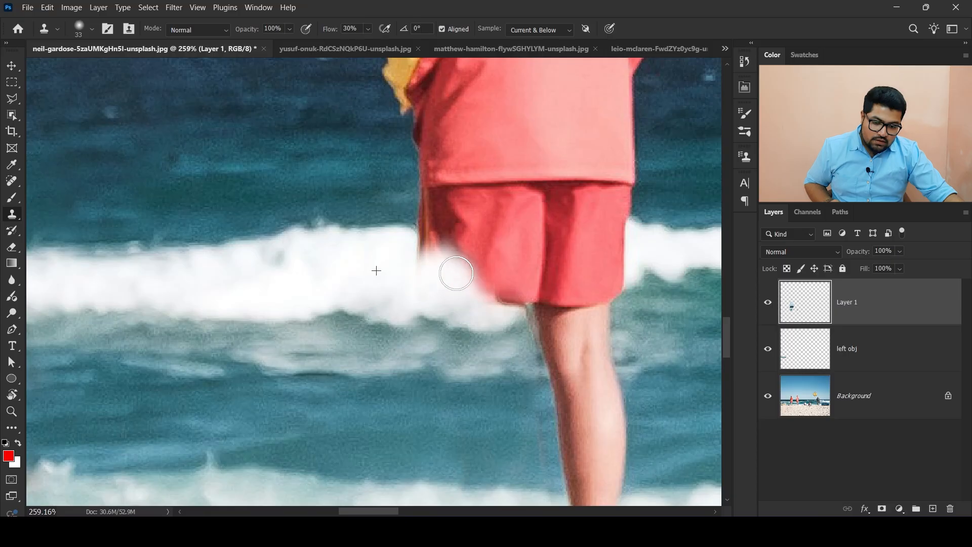
mouse_move(484, 313)
mouse_down()
mouse_move(518, 298)
mouse_move(512, 251)
mouse_move(514, 259)
mouse_move(450, 260)
mouse_up()
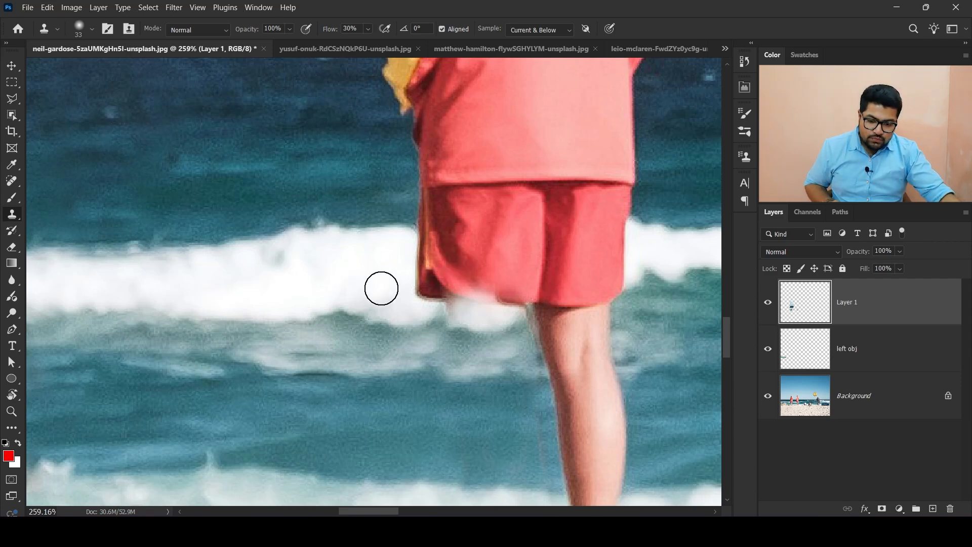
mouse_move(417, 278)
mouse_down()
mouse_move(451, 297)
mouse_move(466, 287)
mouse_up()
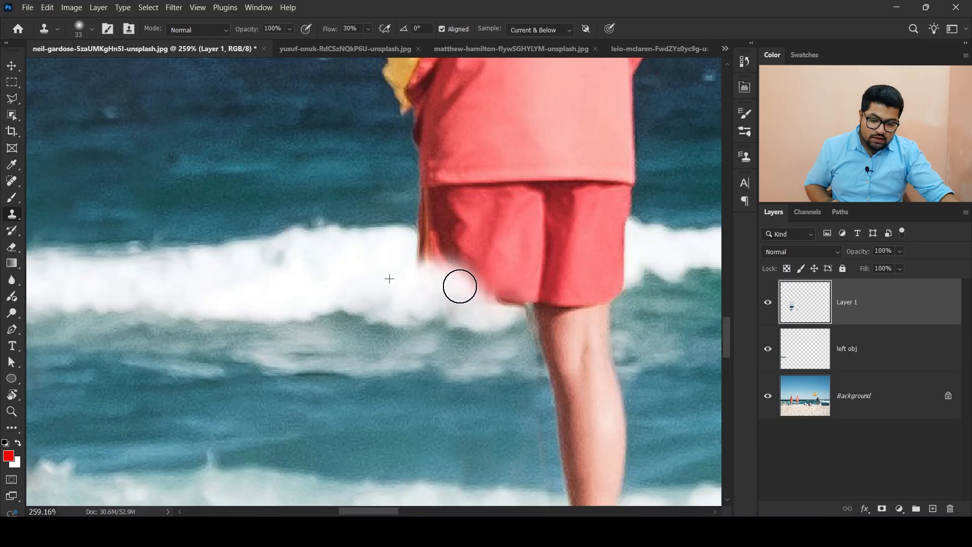
drag(476, 292, 483, 298)
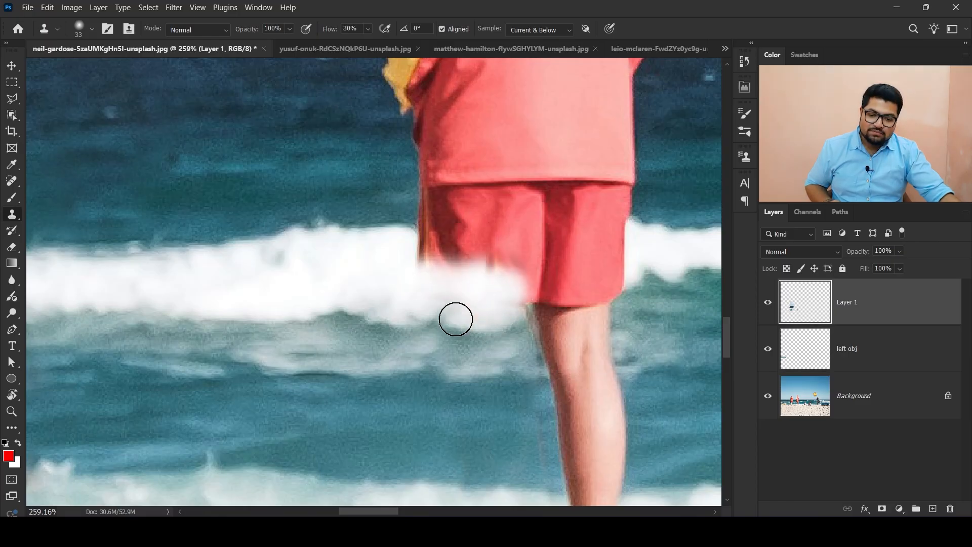
- Clone water over the lifeguard's red shorts and enlarge the brush to 51 px
mouse_move(401, 239)
mouse_down()
mouse_move(435, 278)
mouse_move(448, 242)
mouse_move(463, 265)
mouse_move(439, 231)
mouse_move(425, 239)
mouse_move(453, 254)
mouse_move(504, 223)
mouse_move(529, 272)
mouse_up()
alt+click(377, 227)
scroll(270, 288, up, 5)
mouse_move(328, 248)
mouse_down()
mouse_move(395, 255)
mouse_move(346, 256)
mouse_move(346, 291)
mouse_up()
alt+right_click(324, 210)
alt+click(172, 251)
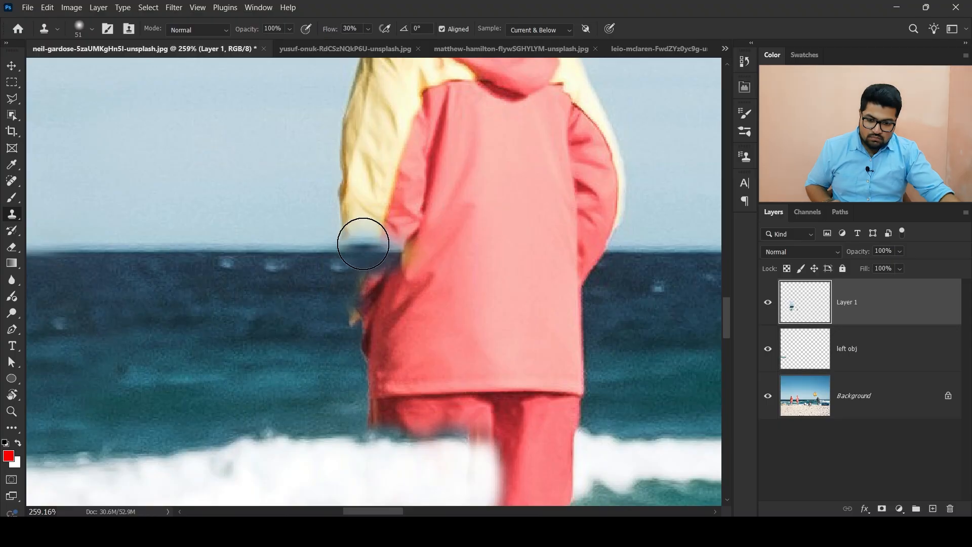
- Sample sky and sea and clone them over the lifeguard's jacket and head
mouse_move(363, 244)
mouse_down()
mouse_move(386, 249)
mouse_move(354, 251)
mouse_move(383, 215)
mouse_up()
drag(389, 214, 387, 445)
scroll(249, 296, down, 4)
alt+click(256, 224)
mouse_move(370, 224)
mouse_down()
mouse_move(279, 184)
mouse_move(357, 269)
mouse_move(311, 324)
mouse_move(307, 402)
mouse_move(311, 324)
mouse_move(365, 401)
mouse_move(357, 407)
mouse_move(327, 355)
mouse_move(394, 327)
mouse_move(384, 294)
mouse_move(403, 233)
mouse_move(393, 217)
mouse_move(402, 175)
mouse_move(395, 225)
mouse_move(454, 264)
mouse_move(406, 292)
mouse_move(437, 324)
mouse_move(413, 377)
mouse_move(466, 312)
mouse_up()
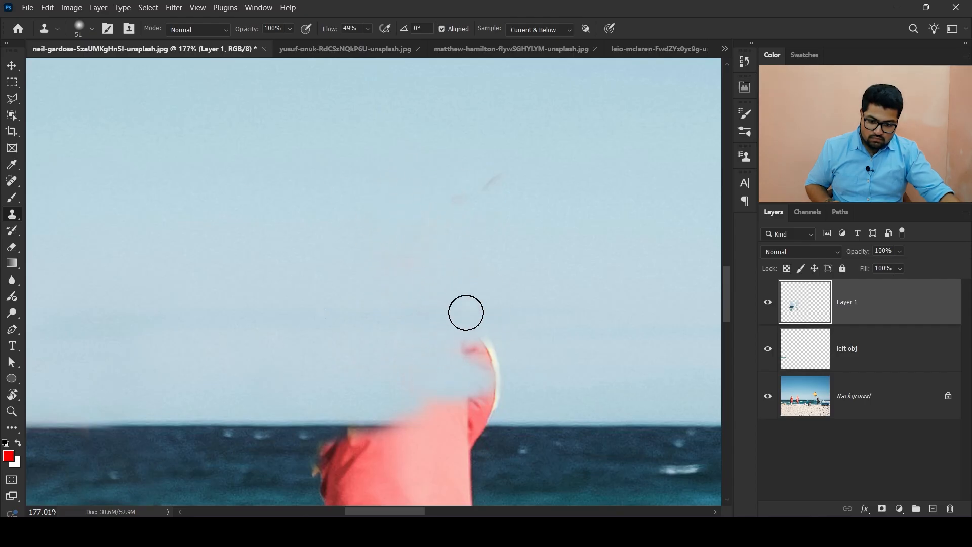
mouse_move(427, 393)
mouse_down()
mouse_move(512, 387)
mouse_move(486, 153)
mouse_move(451, 144)
mouse_move(521, 164)
mouse_move(411, 194)
mouse_move(603, 162)
mouse_move(480, 180)
mouse_move(483, 196)
mouse_move(407, 221)
mouse_move(453, 239)
mouse_move(411, 251)
mouse_move(483, 243)
mouse_move(551, 203)
mouse_move(492, 228)
mouse_move(509, 247)
mouse_move(505, 271)
mouse_move(550, 298)
mouse_move(537, 323)
mouse_move(505, 339)
mouse_move(537, 351)
mouse_move(517, 391)
mouse_move(567, 420)
mouse_move(489, 410)
mouse_move(485, 429)
mouse_move(443, 265)
mouse_up()
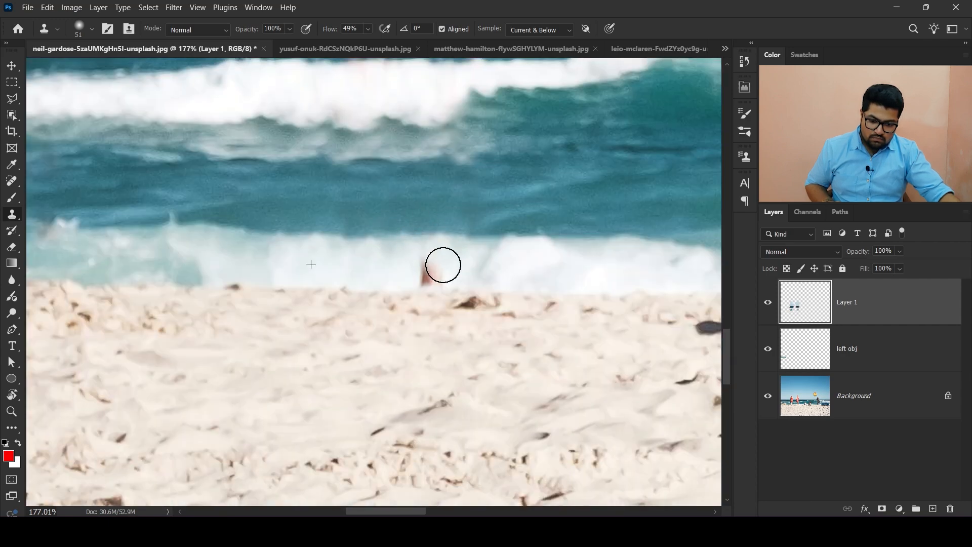
- Reduce the brush to 34 px and clone water over the remaining red traces in the surf
scroll(399, 233, down, 6)
drag(364, 147, 391, 224)
scroll(393, 227, up, 10)
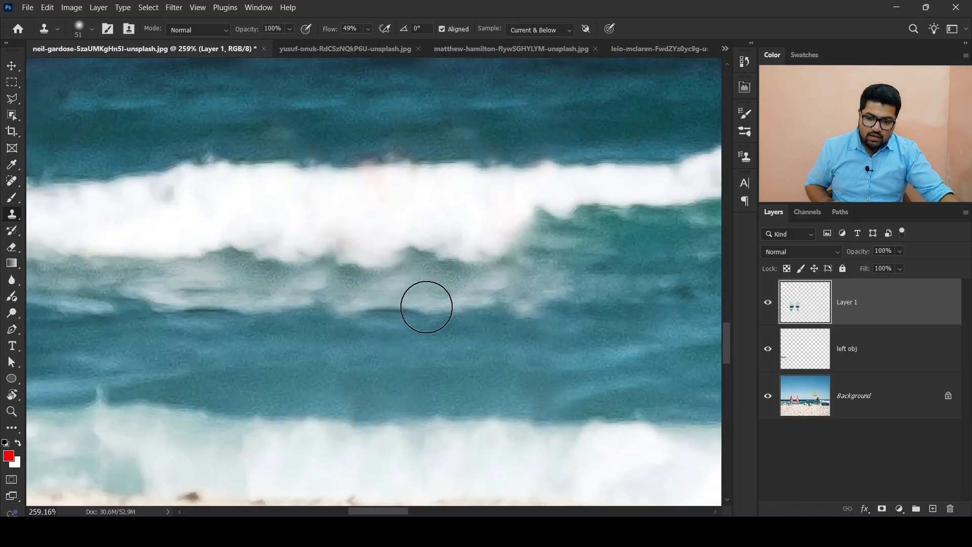
scroll(516, 241, up, 3)
key(bracketleft)
key(bracketleft)
key(bracketleft)
key(bracketleft)
key(bracketleft)
key(bracketleft)
key(bracketleft)
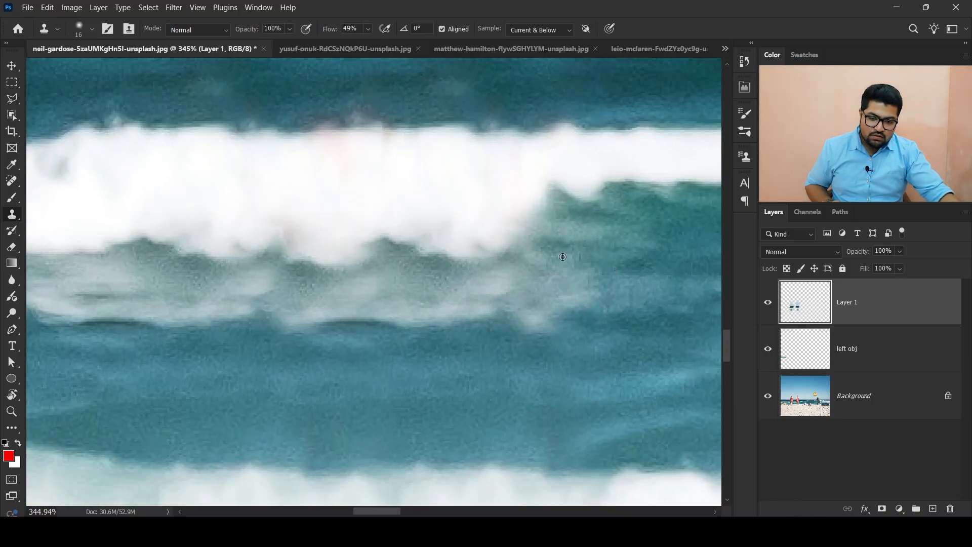
alt+click(595, 263)
mouse_move(516, 259)
mouse_down()
mouse_move(418, 266)
mouse_move(540, 244)
mouse_move(382, 275)
mouse_up()
scroll(432, 288, down, 10)
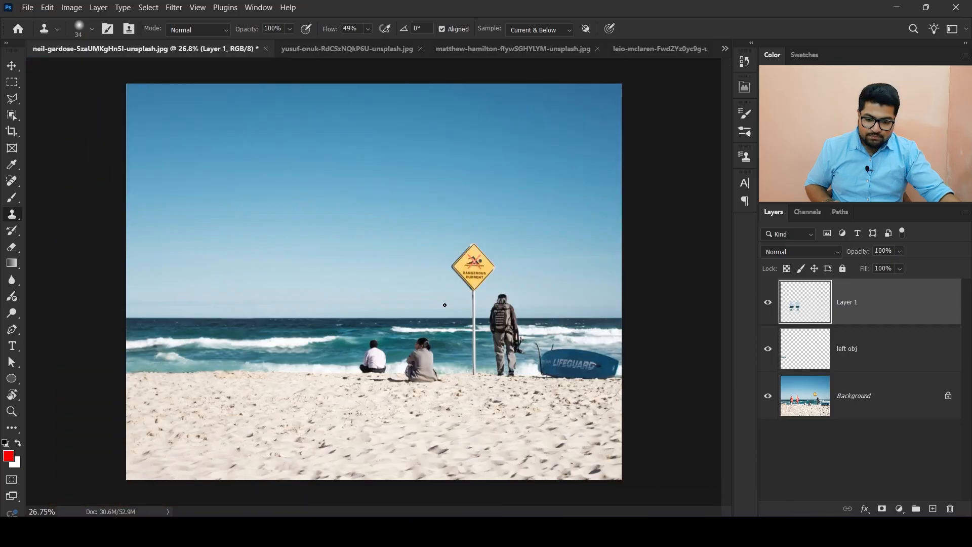
- Enlarge the brush to 63 px and clone surf over the man in the white shirt
scroll(408, 355, up, 2)
scroll(409, 355, down, 3)
scroll(447, 357, up, 2)
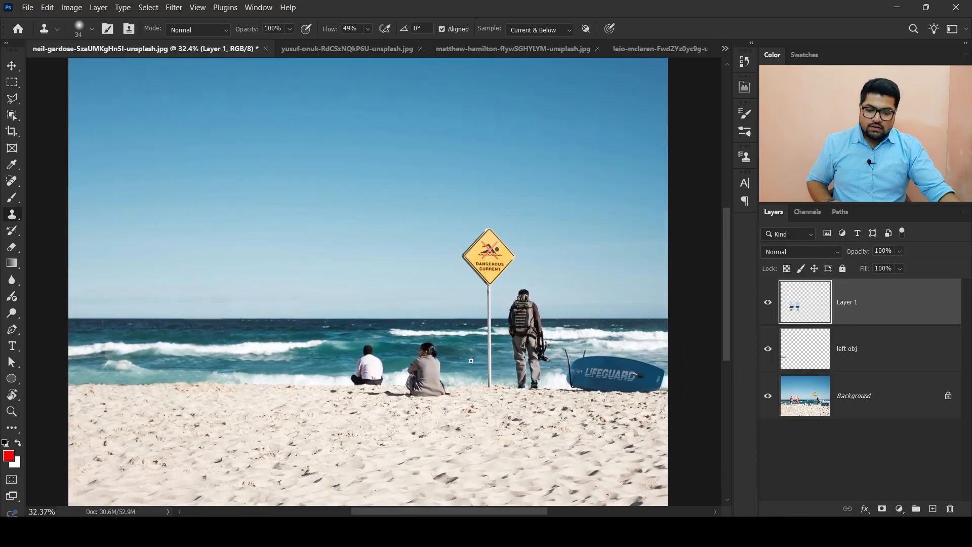
scroll(354, 374, up, 5)
mouse_move(425, 339)
mouse_down()
mouse_move(496, 316)
mouse_move(502, 168)
mouse_move(473, 132)
mouse_up()
drag(554, 124, 587, 101)
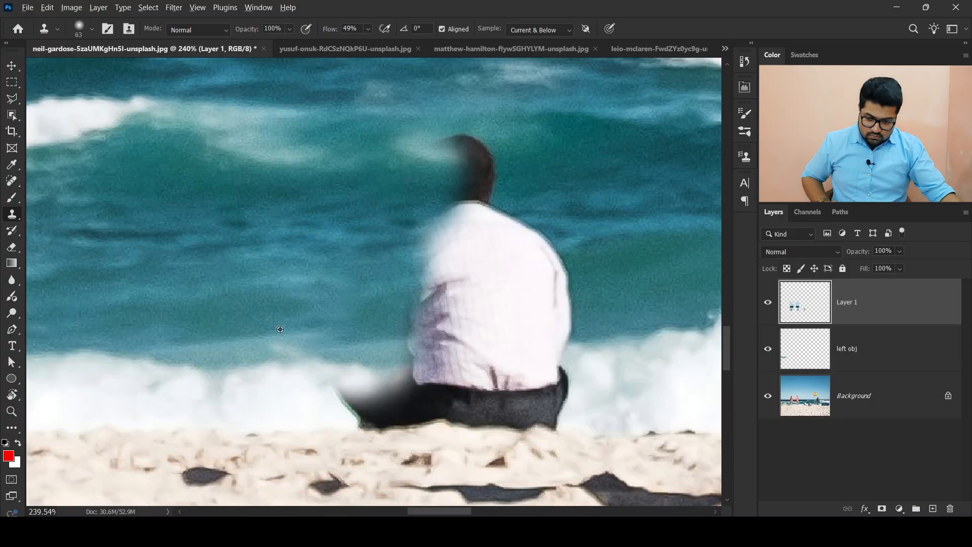
alt+click(268, 360)
mouse_move(389, 348)
mouse_down()
mouse_move(361, 375)
mouse_move(379, 402)
mouse_move(418, 401)
mouse_move(439, 193)
mouse_move(503, 282)
mouse_move(468, 336)
mouse_move(503, 390)
mouse_move(543, 377)
mouse_up()
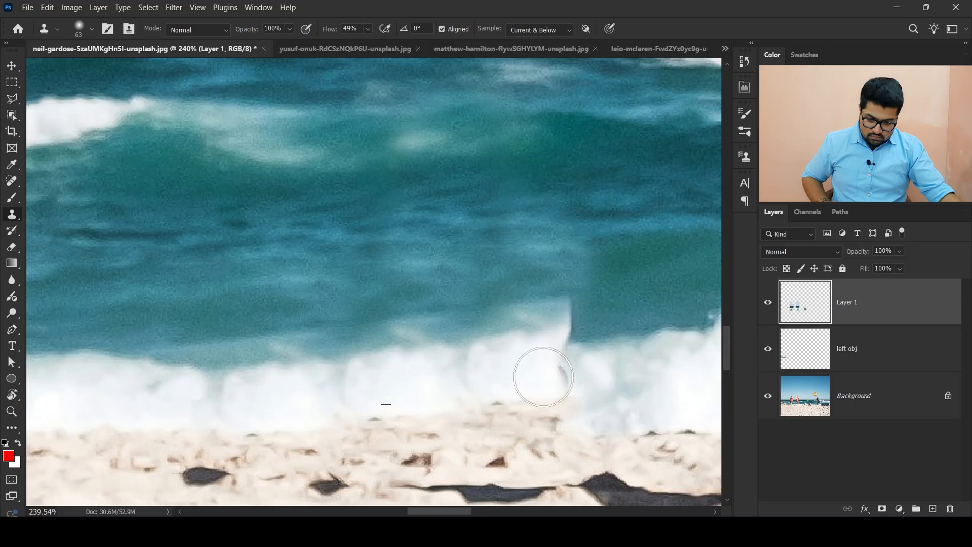
scroll(543, 377, up, 3)
alt+click(587, 297)
mouse_move(537, 321)
mouse_down()
mouse_move(562, 308)
mouse_move(521, 292)
mouse_up()
scroll(301, 352, down, 5)
scroll(453, 351, up, 5)
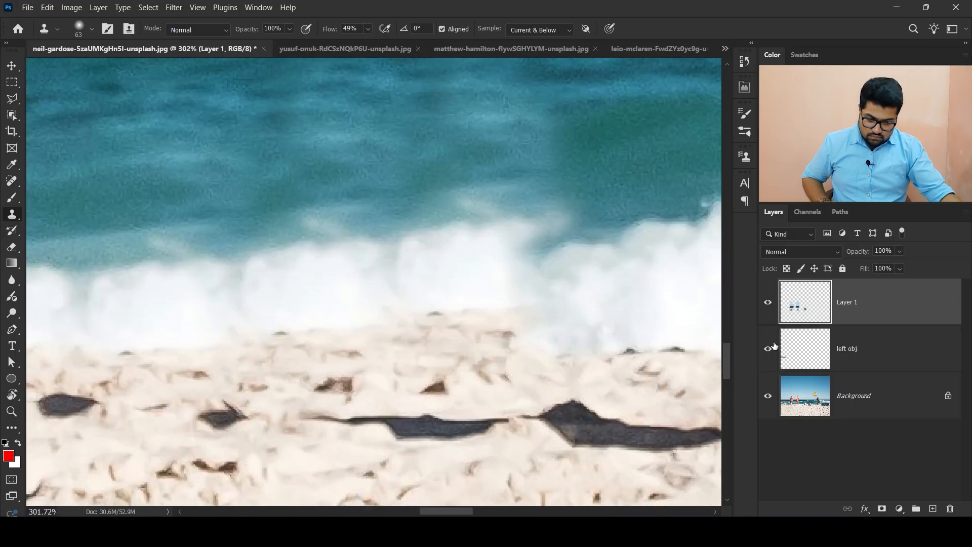
- Reduce the brush to 29 px and clone surf to smooth the waterline where the man sat
click(768, 302)
click(768, 301)
alt+click(316, 276)
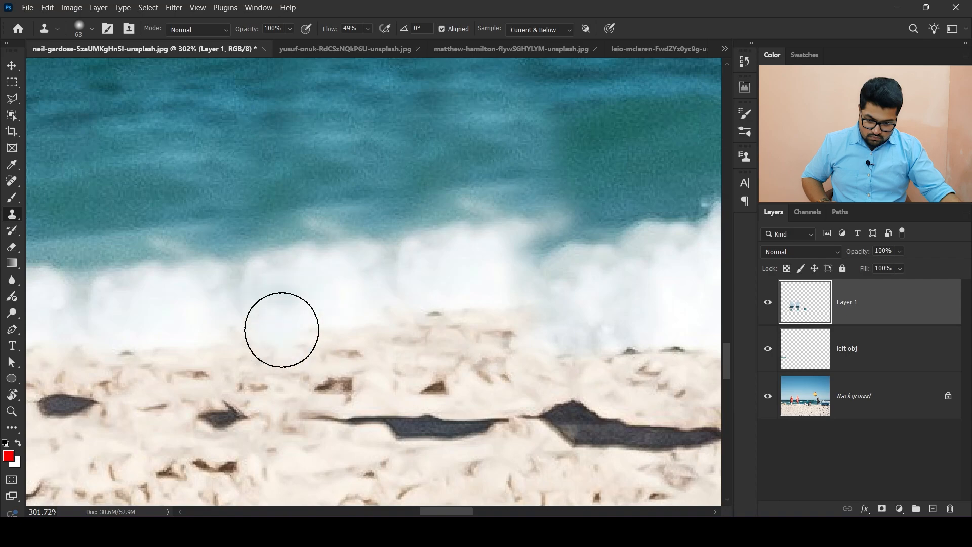
key(bracketleft)
key(bracketleft)
key(bracketleft)
key(bracketleft)
drag(273, 336, 526, 306)
alt+click(474, 264)
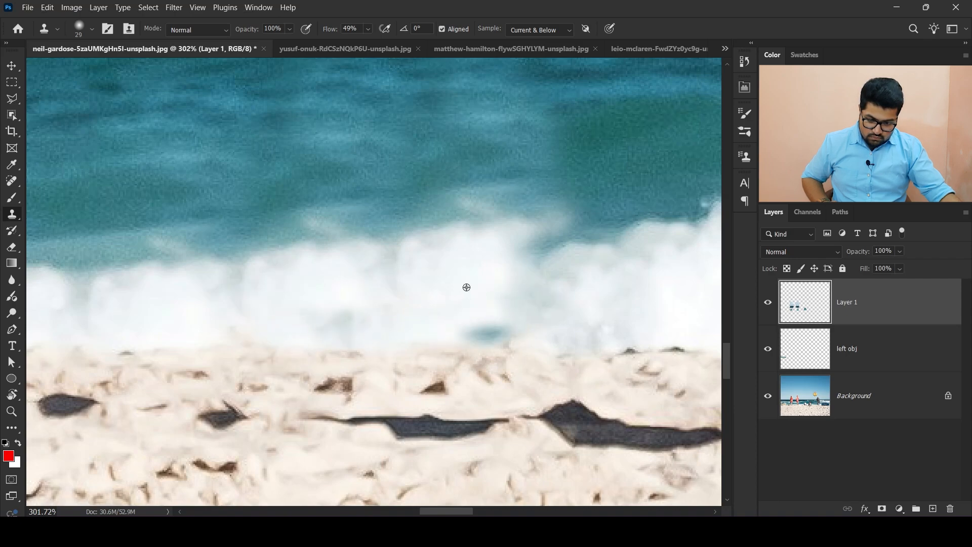
alt+click(466, 287)
drag(458, 336, 496, 335)
drag(345, 308, 362, 320)
- Clone sand to blend the beach where the man in the white shirt sat
scroll(377, 296, down, 10)
scroll(378, 295, up, 10)
scroll(307, 270, down, 10)
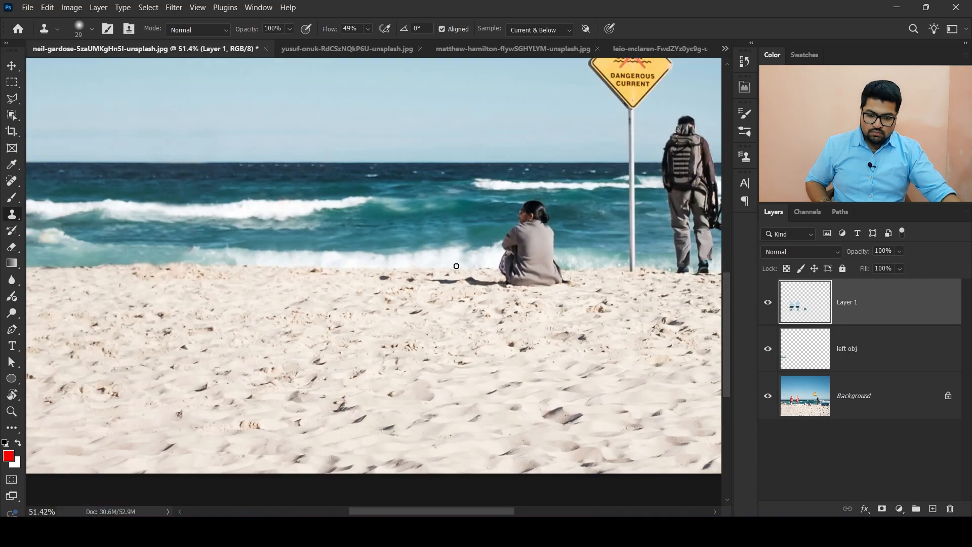
scroll(284, 300, up, 9)
drag(365, 369, 222, 380)
alt+click(273, 346)
drag(304, 325, 326, 327)
alt+click(258, 320)
mouse_move(425, 334)
mouse_down()
mouse_move(265, 327)
mouse_move(284, 325)
mouse_up()
mouse_move(375, 351)
mouse_down()
mouse_move(151, 318)
mouse_move(221, 304)
mouse_move(351, 305)
mouse_move(543, 338)
mouse_up()
alt+click(103, 344)
drag(587, 301, 215, 379)
scroll(215, 379, down, 20)
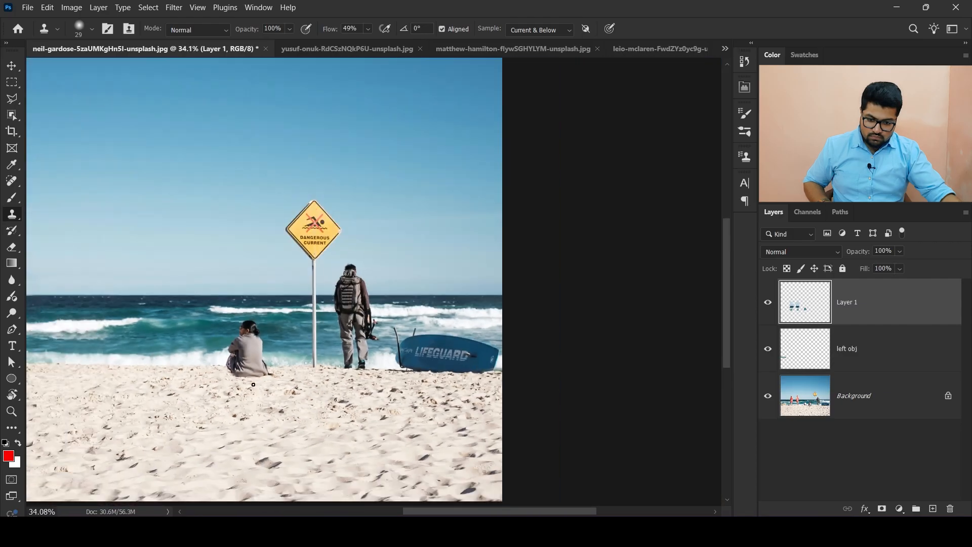
- Sample sand and surf and clone them over the seated woman's lower body
scroll(225, 365, up, 20)
mouse_move(251, 340)
mouse_down()
mouse_move(325, 430)
mouse_move(401, 457)
mouse_move(415, 407)
mouse_move(324, 466)
mouse_move(363, 316)
mouse_move(512, 323)
mouse_move(633, 304)
mouse_up()
alt+click(298, 357)
scroll(466, 331, down, 5)
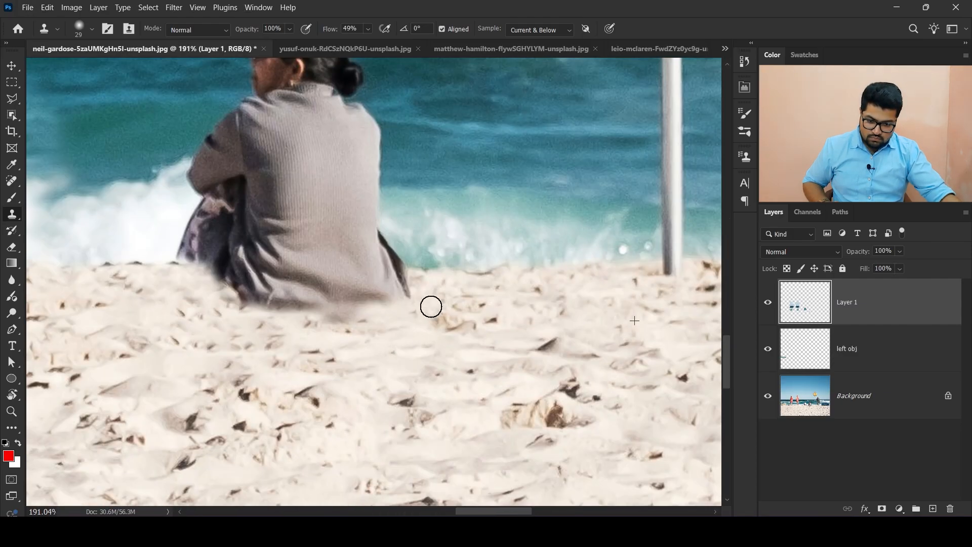
mouse_move(430, 306)
mouse_down()
mouse_move(217, 303)
mouse_move(348, 281)
mouse_move(215, 266)
mouse_move(358, 253)
mouse_move(367, 178)
mouse_up()
alt+click(556, 268)
drag(371, 204, 401, 280)
mouse_move(411, 218)
mouse_down()
mouse_move(356, 202)
mouse_move(329, 132)
mouse_move(224, 147)
mouse_up()
mouse_move(404, 133)
mouse_down()
mouse_move(305, 115)
mouse_move(222, 137)
mouse_move(236, 124)
mouse_up()
- Lower the flow to about 20% and clone surf over the rest of the seated woman
scroll(197, 214, up, 2)
drag(330, 179, 389, 177)
drag(329, 31, 307, 34)
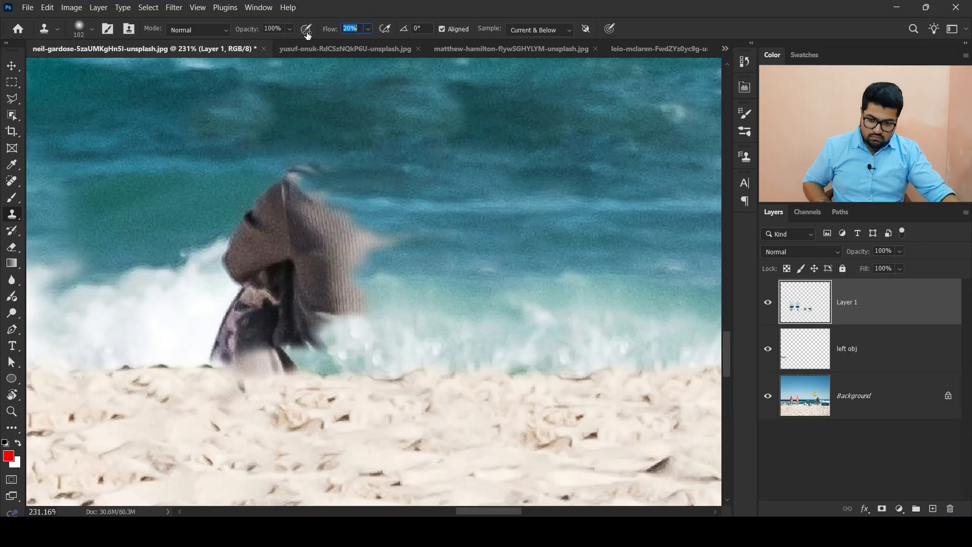
scroll(222, 310, down, 11)
scroll(225, 311, up, 11)
alt+click(422, 285)
mouse_move(356, 272)
mouse_down()
mouse_move(323, 276)
mouse_move(356, 262)
mouse_move(351, 270)
mouse_move(308, 300)
mouse_move(319, 306)
mouse_move(278, 317)
mouse_move(304, 312)
mouse_move(303, 296)
mouse_move(221, 268)
mouse_move(207, 301)
mouse_move(292, 316)
mouse_move(239, 311)
mouse_up()
alt+click(442, 268)
alt+click(379, 333)
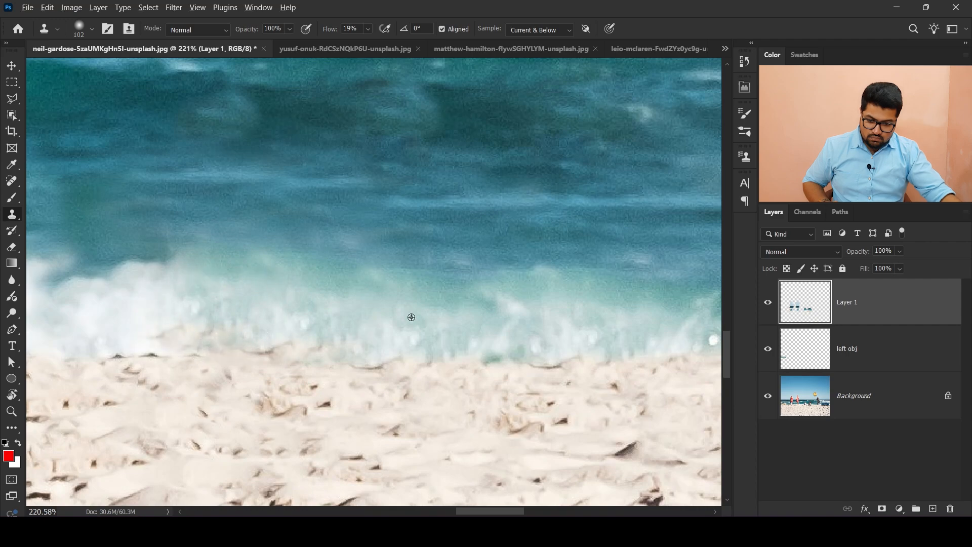
- Sample clean surf and clone it over the blotches left where the woman sat
alt+click(412, 317)
drag(332, 329, 273, 325)
drag(329, 310, 268, 320)
alt+click(377, 331)
drag(331, 334, 316, 335)
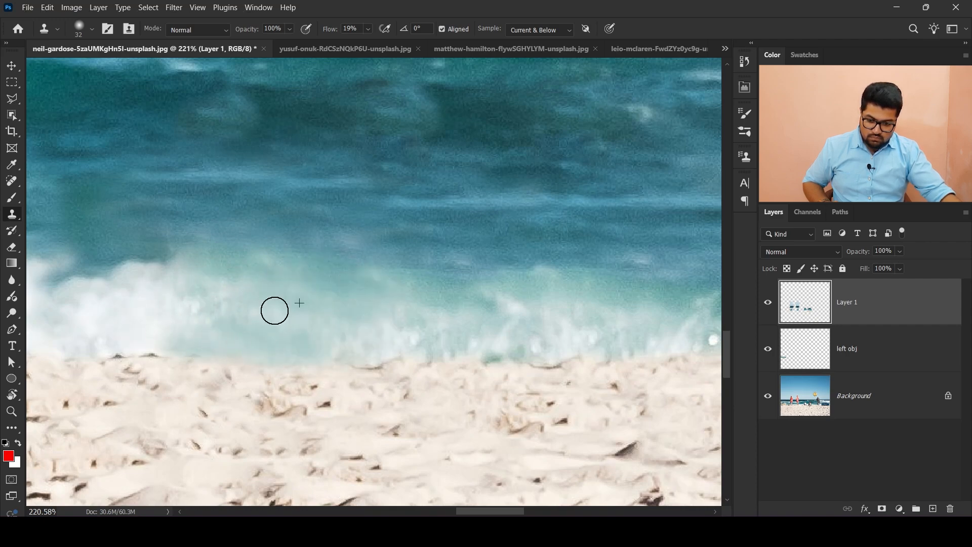
scroll(340, 245, down, 12)
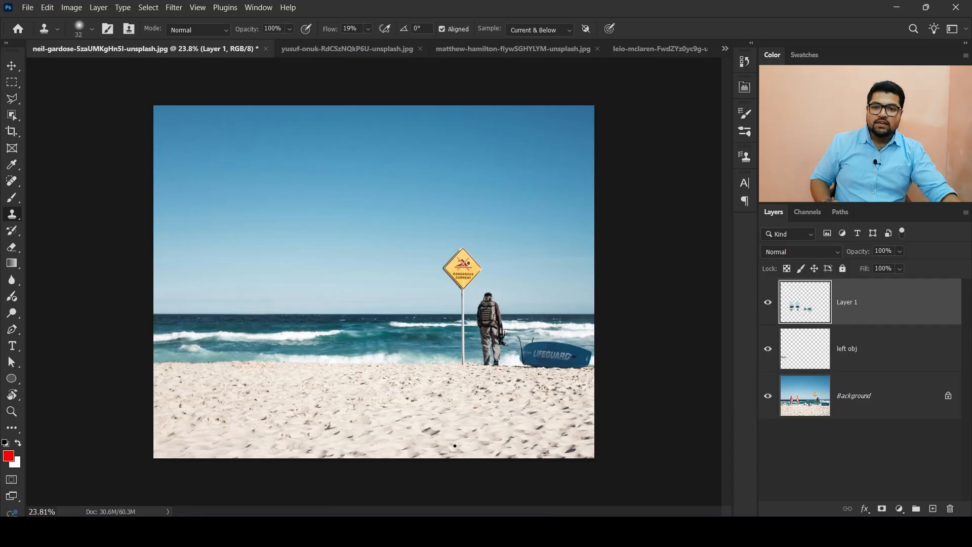
- Sample the sky and clone it over the Dangerous Current sign, undoing one stray stroke
scroll(487, 207, up, 12)
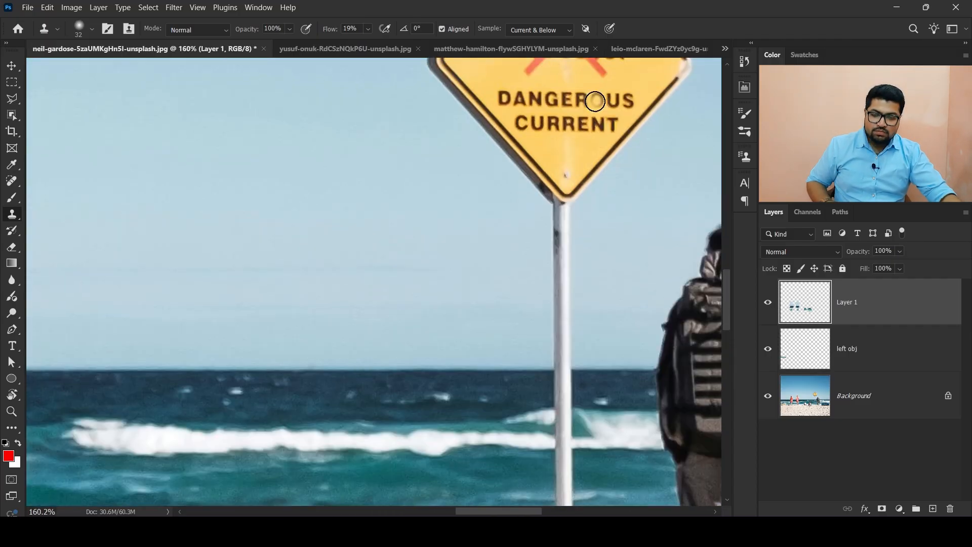
scroll(534, 140, down, 4)
scroll(506, 164, up, 3)
drag(519, 184, 321, 311)
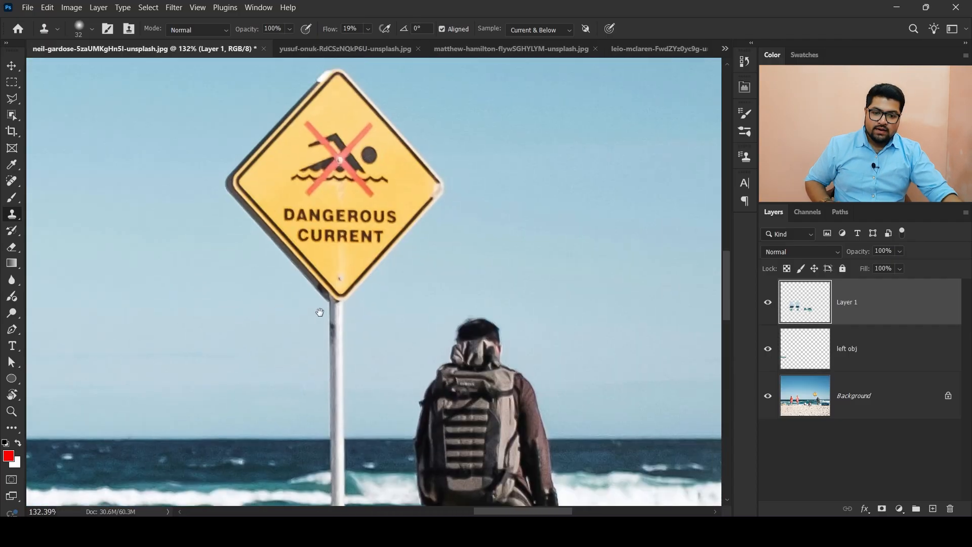
scroll(235, 162, up, 1)
scroll(235, 162, up, 1)
drag(259, 174, 298, 175)
drag(375, 177, 442, 254)
scroll(442, 255, down, 5)
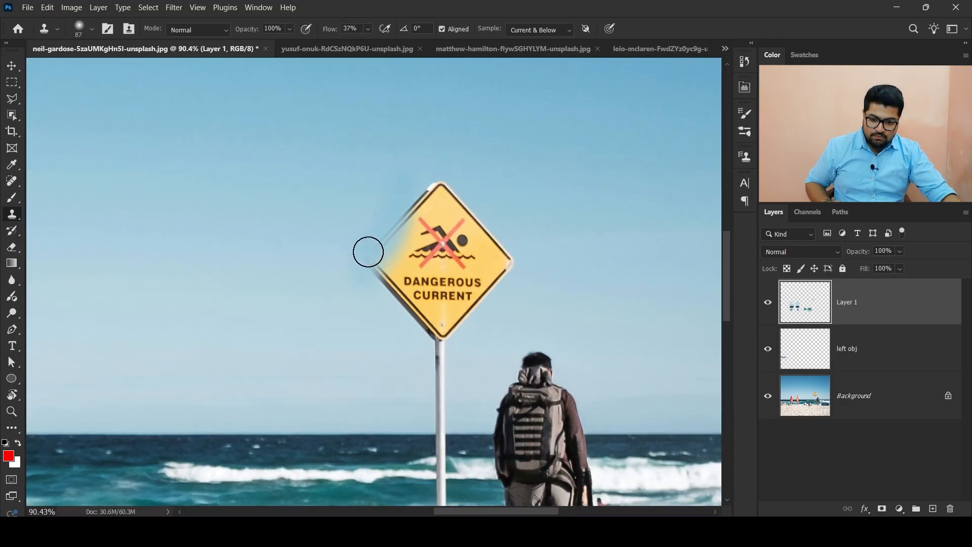
drag(415, 214, 437, 214)
key(ctrl+z)
alt+click(210, 253)
mouse_move(371, 253)
mouse_down()
mouse_move(401, 289)
mouse_move(429, 191)
mouse_move(409, 230)
mouse_move(428, 220)
mouse_move(448, 232)
mouse_up()
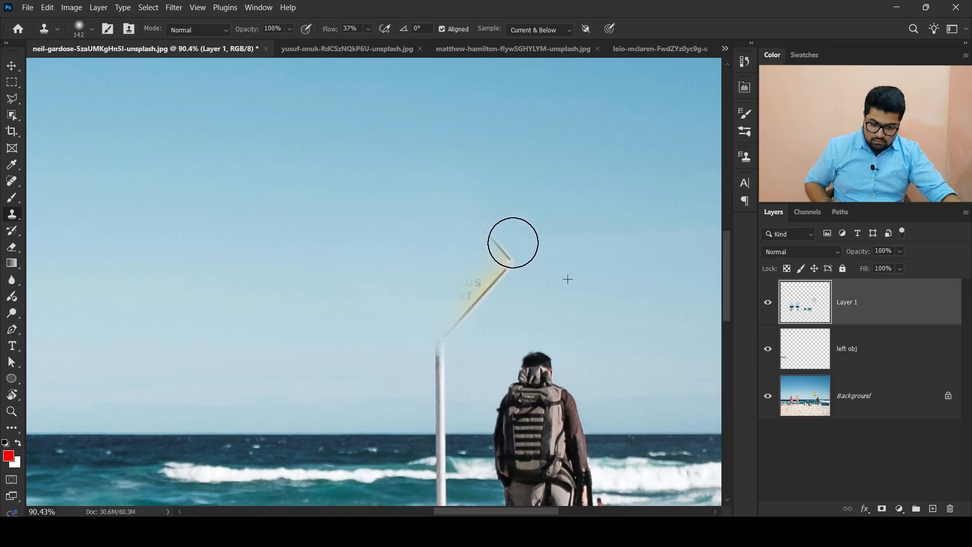
- Sample the sky and sea with a smaller brush and clone them over the upper part of the signpost
scroll(450, 258, down, 3)
scroll(451, 253, up, 3)
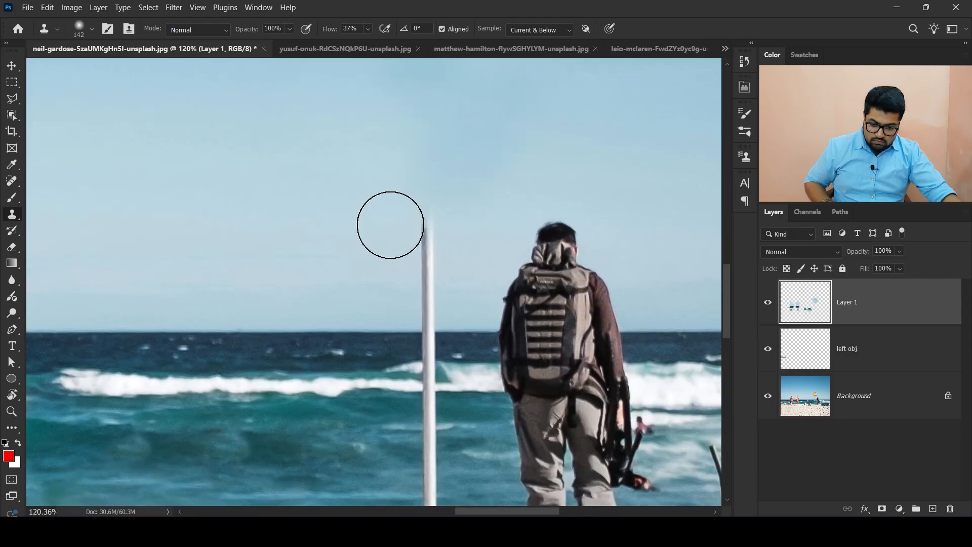
alt+click(281, 331)
mouse_move(424, 332)
mouse_down()
mouse_move(434, 279)
mouse_move(447, 322)
mouse_move(432, 337)
mouse_up()
scroll(431, 331, down, 2)
scroll(421, 304, up, 9)
alt+right_click(440, 282)
alt+click(553, 295)
mouse_move(425, 290)
mouse_down()
mouse_move(421, 275)
mouse_move(481, 289)
mouse_up()
- Clone surf and sand over the lower signpost down to the beach
scroll(453, 257, down, 8)
scroll(454, 284, down, 3)
scroll(456, 344, up, 6)
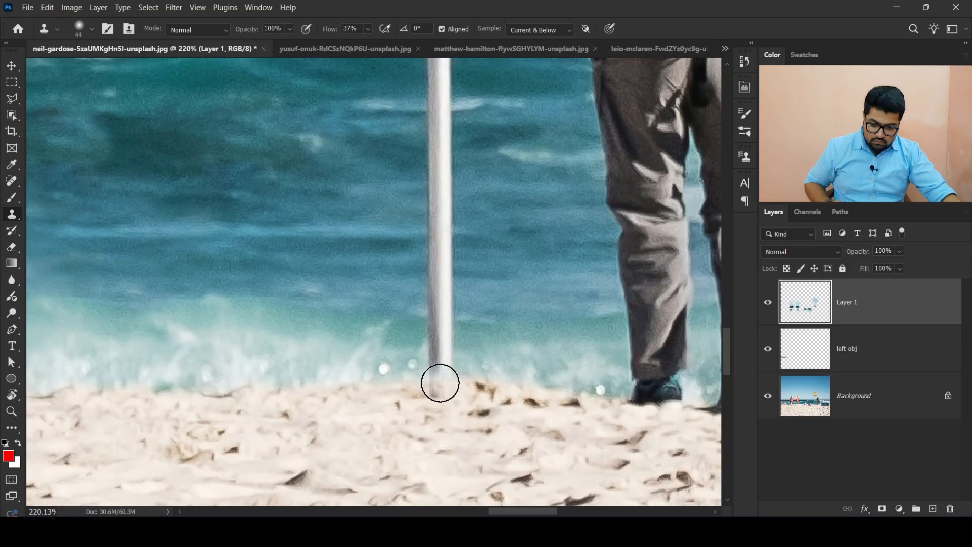
mouse_move(440, 383)
mouse_down()
mouse_move(468, 386)
mouse_move(392, 345)
mouse_move(464, 321)
mouse_move(445, 226)
mouse_move(446, 400)
mouse_up()
mouse_move(439, 358)
mouse_down()
mouse_move(438, 264)
mouse_move(415, 304)
mouse_up()
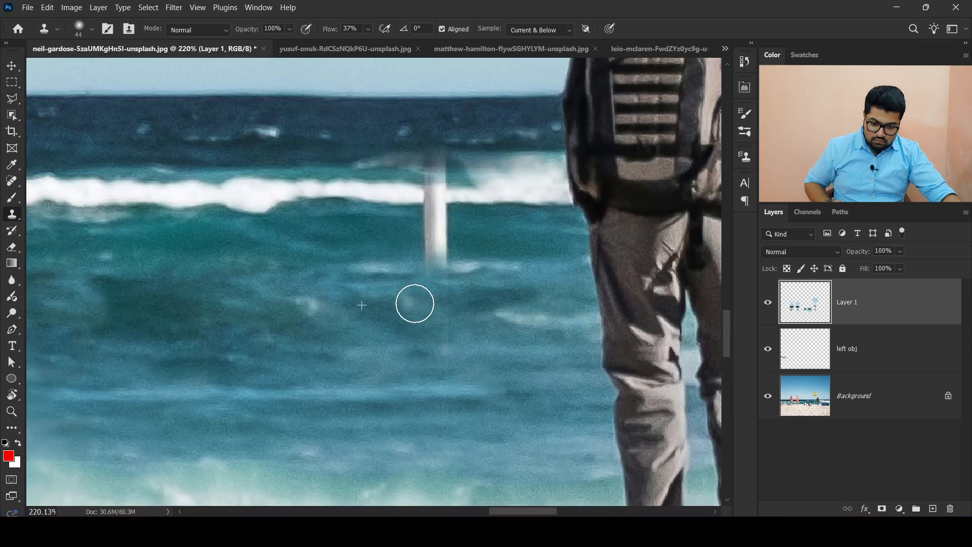
mouse_move(443, 260)
mouse_down()
mouse_move(454, 235)
mouse_move(433, 209)
mouse_move(440, 180)
mouse_move(406, 134)
mouse_up()
scroll(431, 200, up, 4)
alt+click(349, 177)
scroll(349, 158, down, 5)
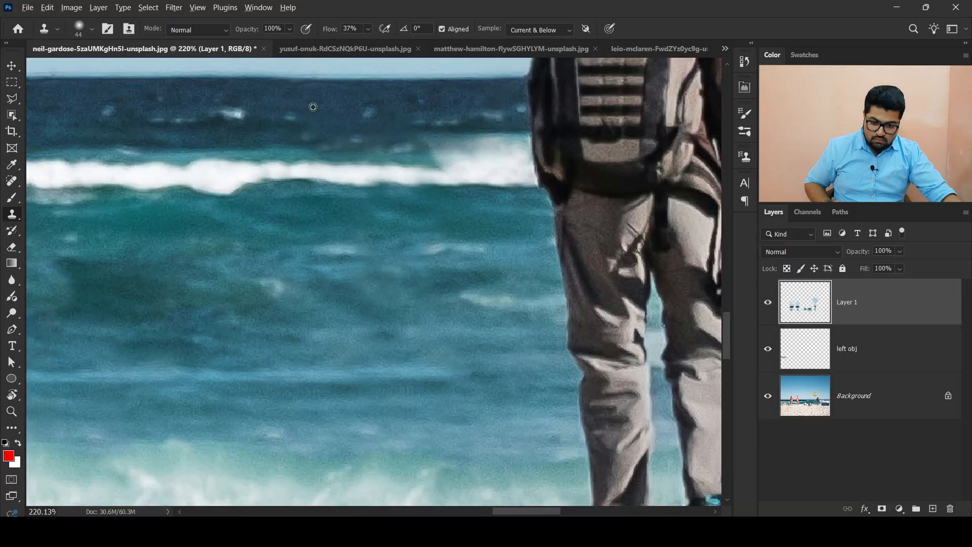
scroll(350, 159, down, 10)
scroll(479, 197, up, 8)
drag(521, 226, 552, 223)
- Lower the flow to about 1–5% and blend the sky where the sign stood with soft clone strokes
scroll(669, 321, down, 1)
scroll(669, 321, down, 4)
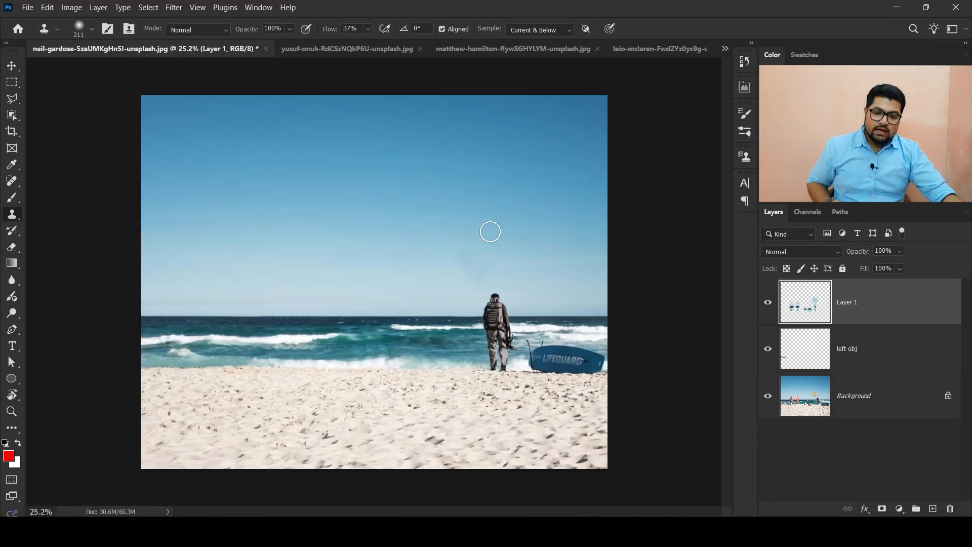
scroll(570, 254, up, 4)
drag(620, 262, 638, 262)
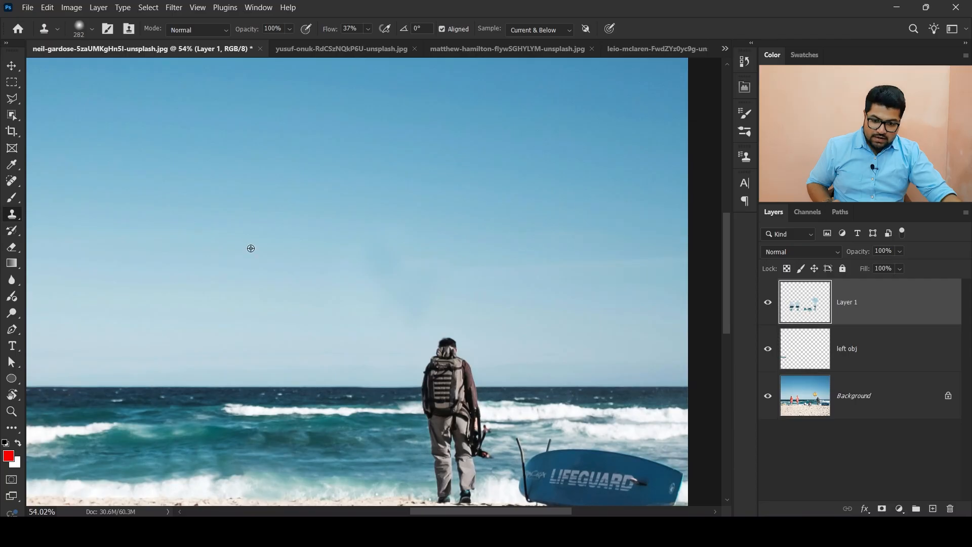
drag(326, 29, 310, 29)
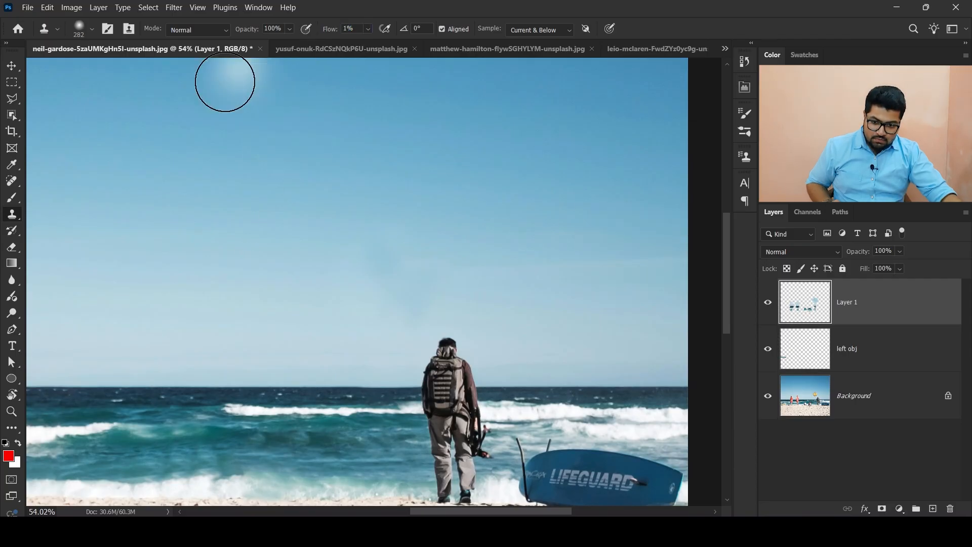
drag(282, 249, 276, 250)
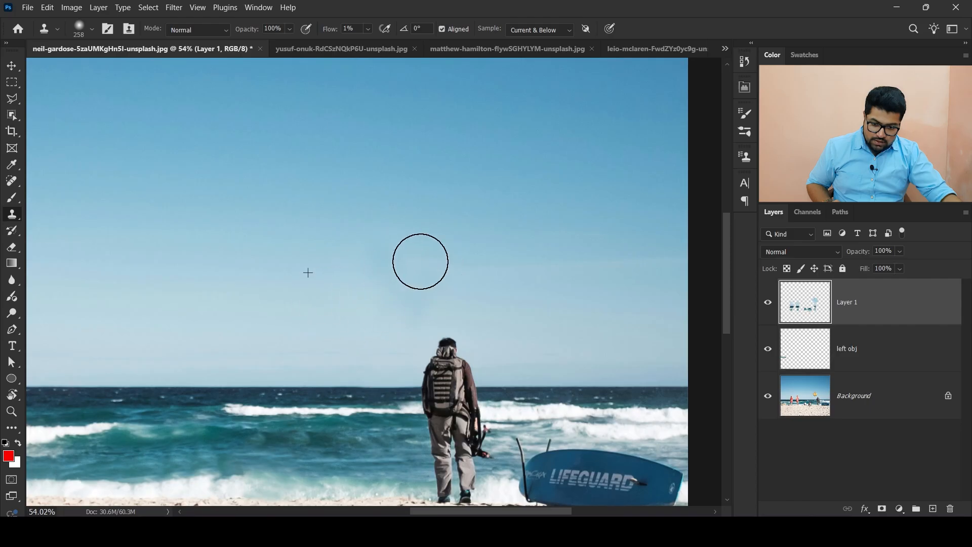
scroll(469, 258, down, 3)
scroll(466, 250, up, 3)
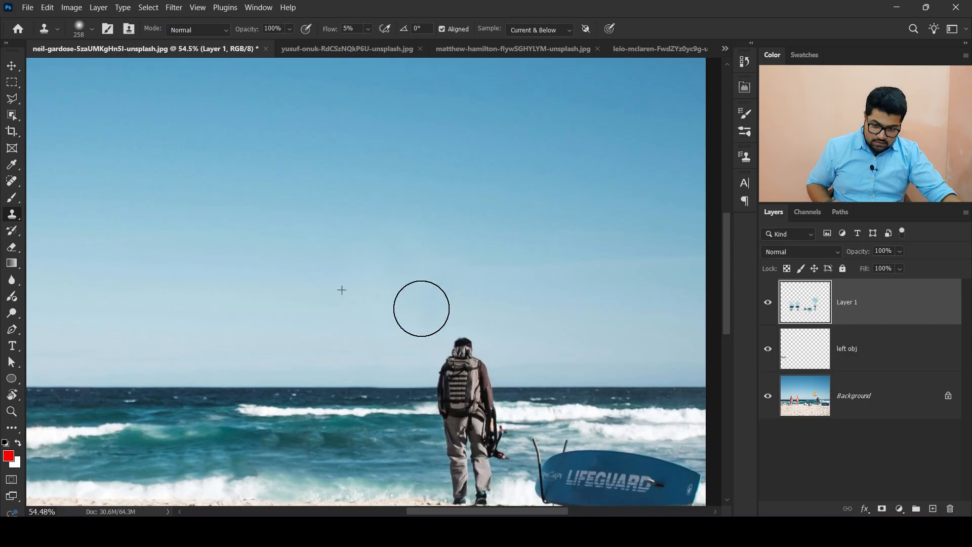
scroll(545, 229, down, 3)
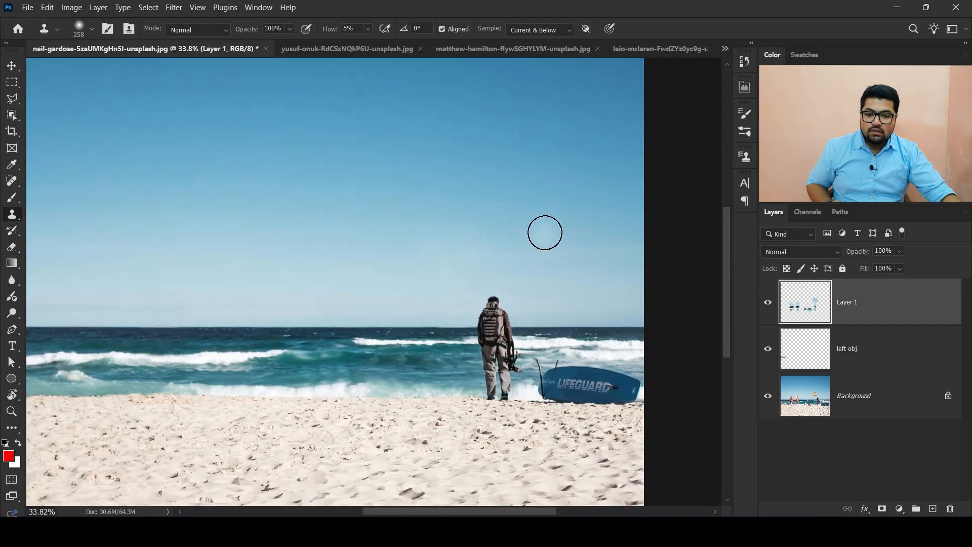
scroll(534, 201, up, 3)
alt+click(534, 201)
mouse_move(451, 263)
mouse_down()
mouse_move(404, 258)
mouse_move(450, 337)
mouse_up()
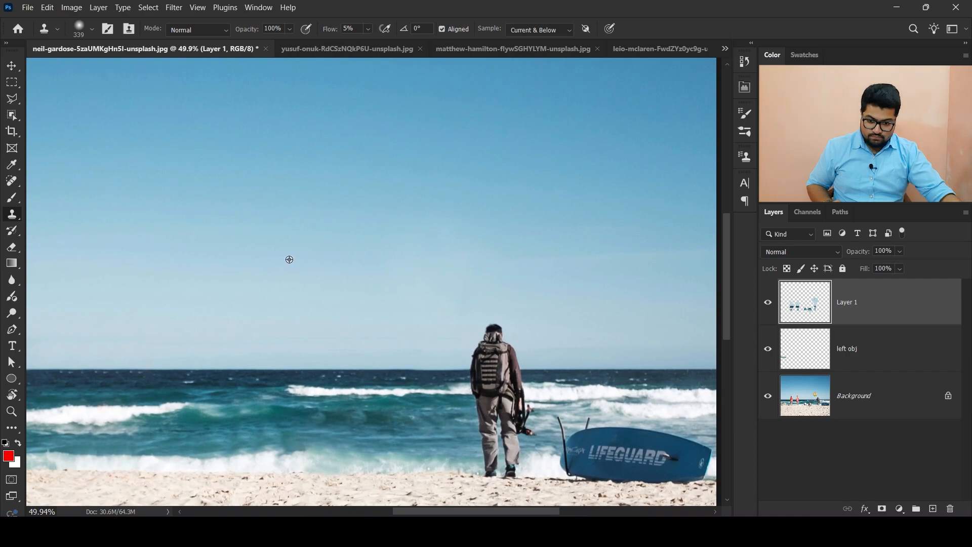
- Sample the sea at the horizon and clone it over the man with the backpack using a smaller brush
scroll(349, 275, down, 3)
scroll(197, 372, up, 5)
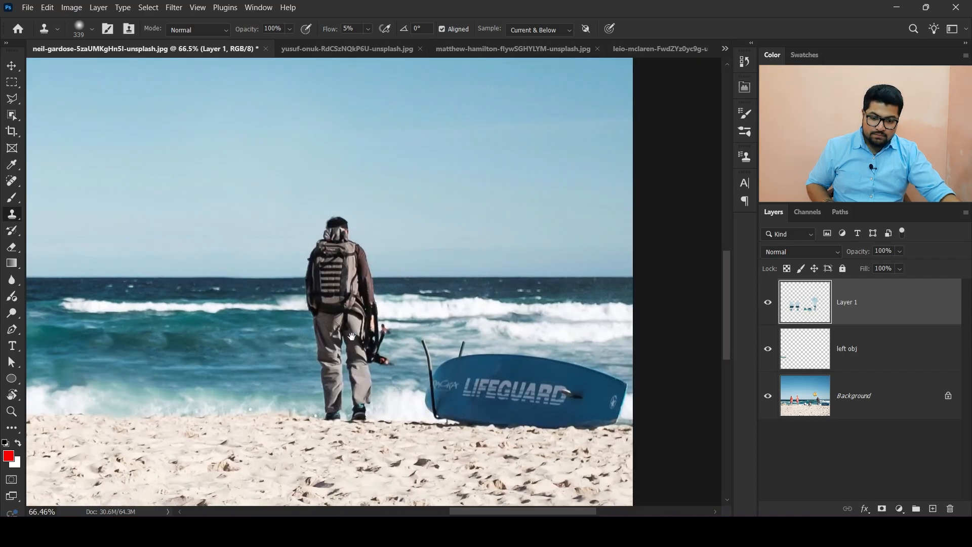
alt+click(244, 278)
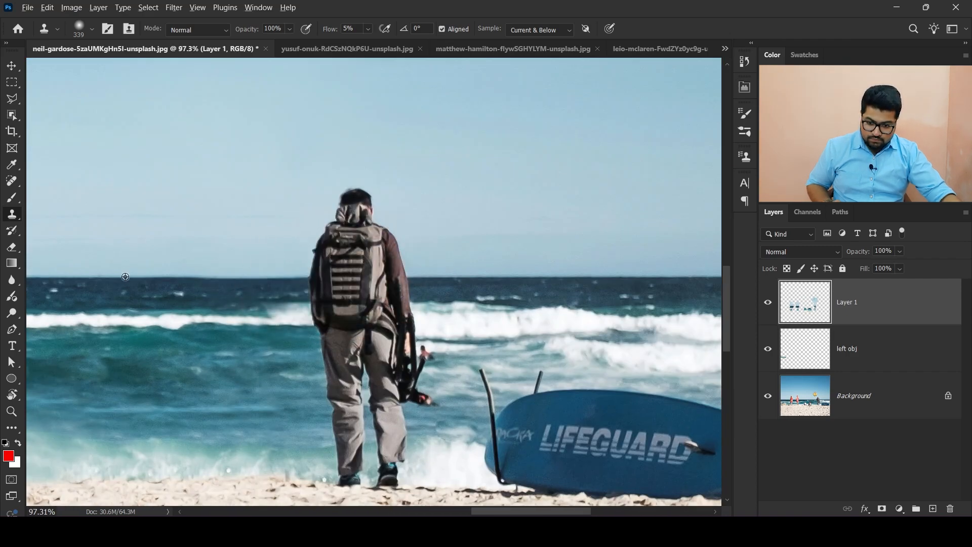
key(bracketleft)
key(bracketleft)
key(bracketleft)
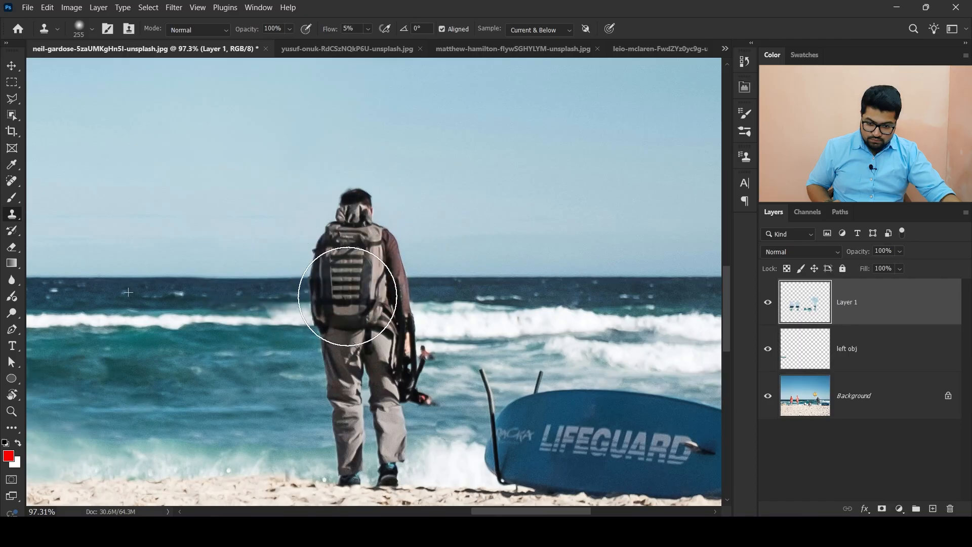
mouse_move(354, 238)
mouse_down()
mouse_move(337, 276)
mouse_move(326, 265)
mouse_move(364, 193)
mouse_move(364, 338)
mouse_move(373, 340)
mouse_move(365, 347)
mouse_move(397, 382)
mouse_up()
- Raise the flow to 36% and clone sand and surf over the lifeguard board, then fit the image on screen
scroll(364, 338, down, 3)
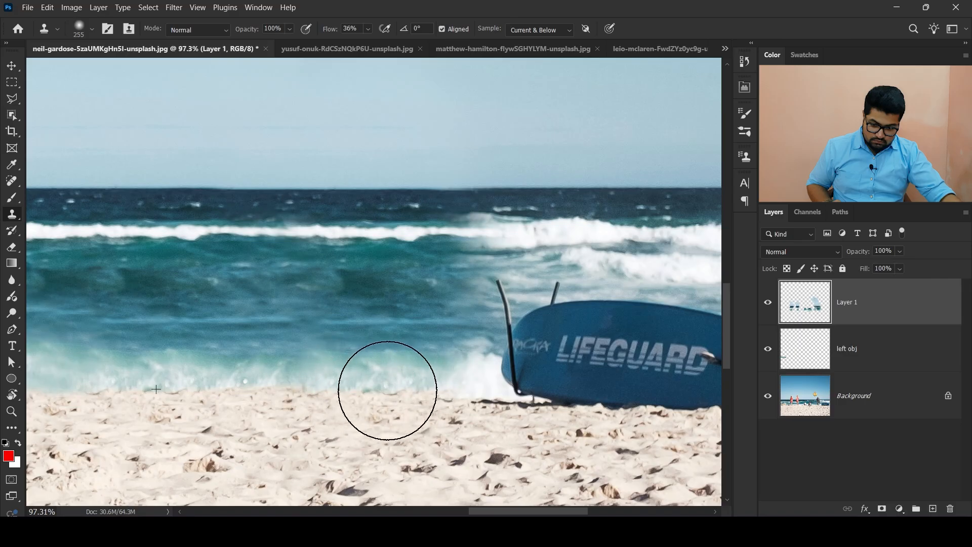
scroll(388, 390, down, 5)
scroll(374, 332, up, 1)
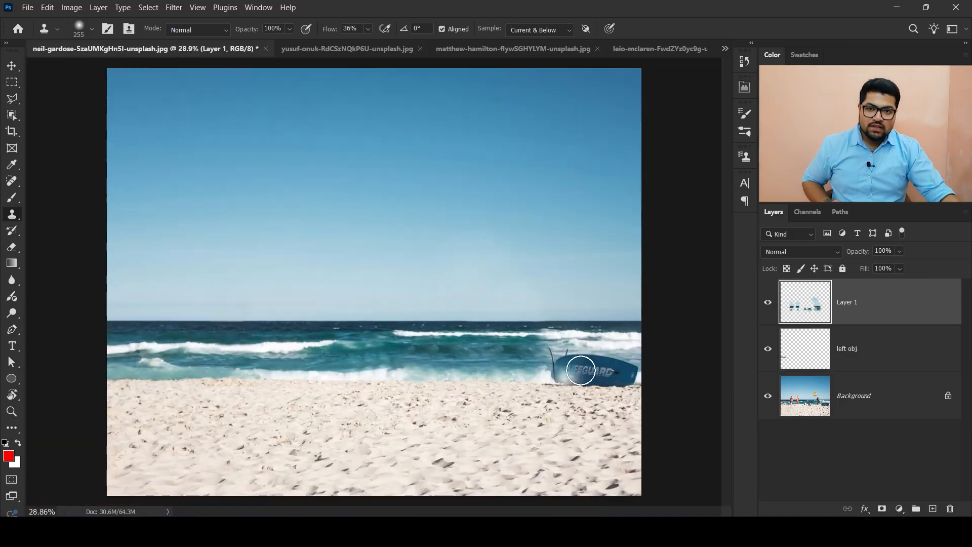
scroll(666, 410, up, 5)
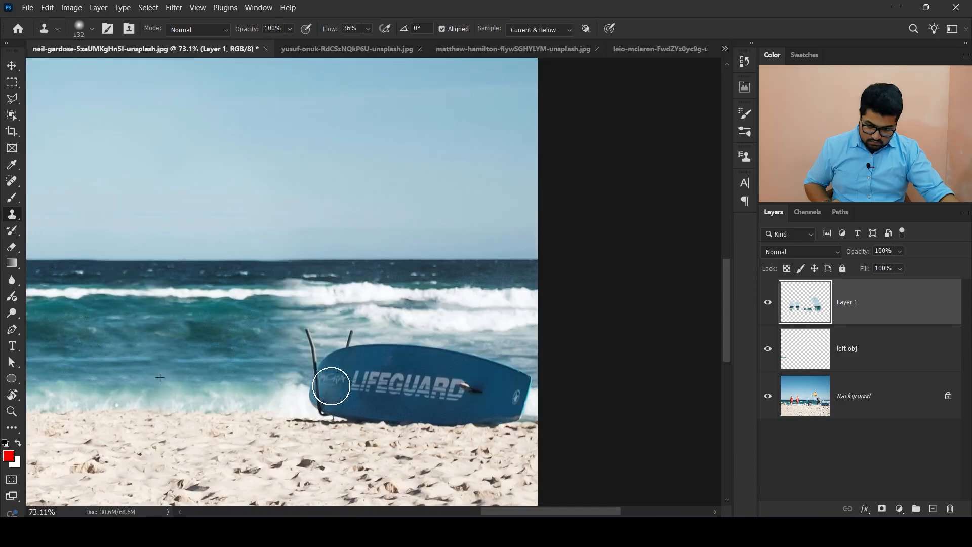
mouse_move(331, 385)
mouse_down()
mouse_move(313, 394)
mouse_move(319, 340)
mouse_move(413, 359)
mouse_move(399, 392)
mouse_move(314, 397)
mouse_move(433, 403)
mouse_move(420, 363)
mouse_move(453, 396)
mouse_move(510, 403)
mouse_up()
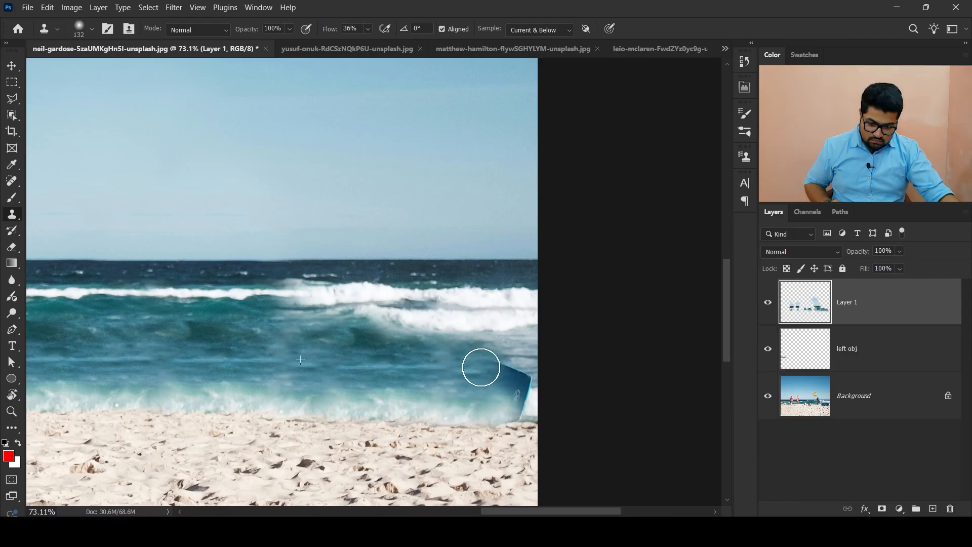
drag(480, 367, 525, 391)
key(ctrl+0)
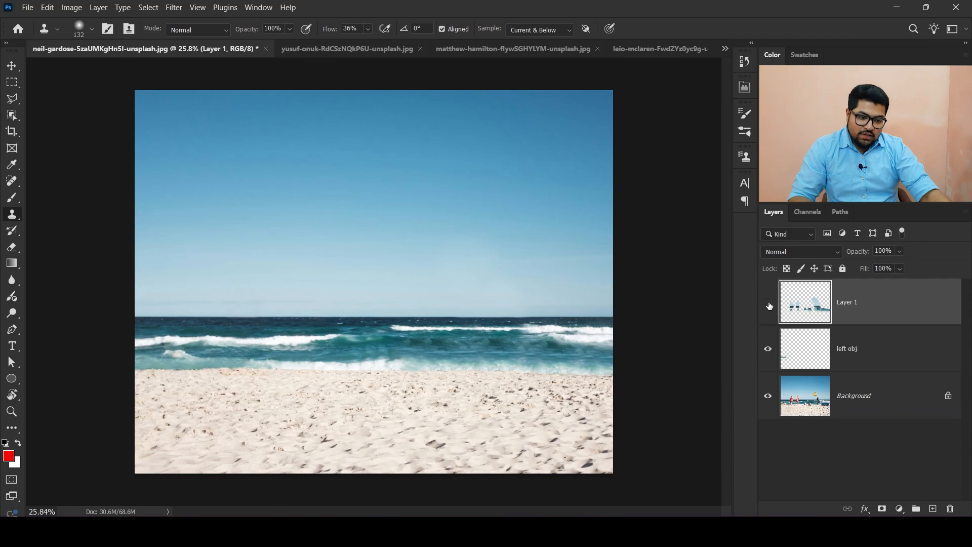
- Look through the other open documents and return to the beach photo
scroll(536, 330, up, 1)
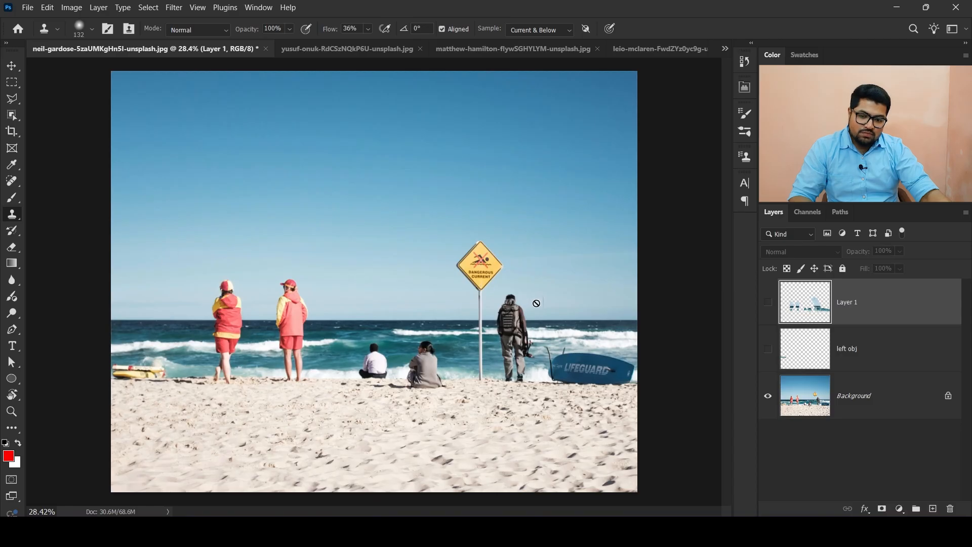
click(632, 50)
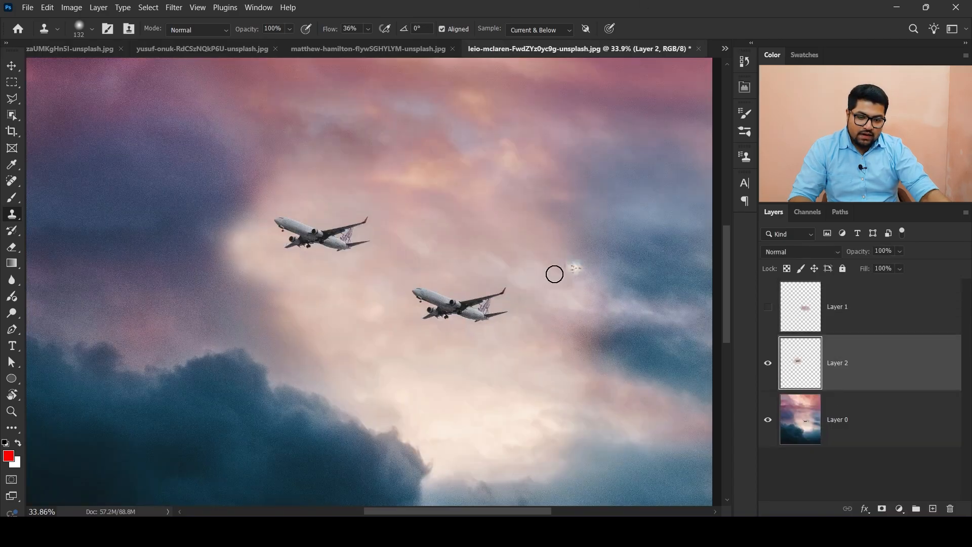
click(399, 48)
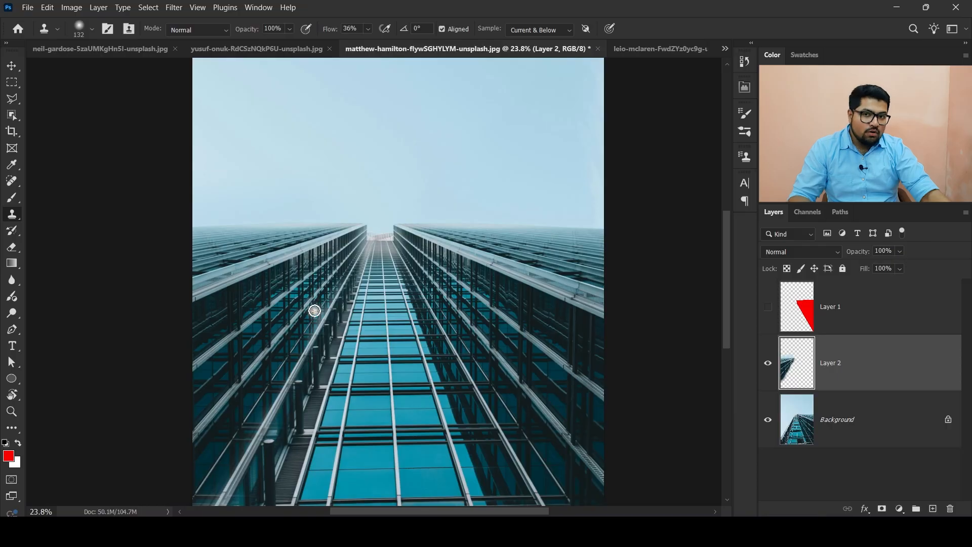
click(243, 48)
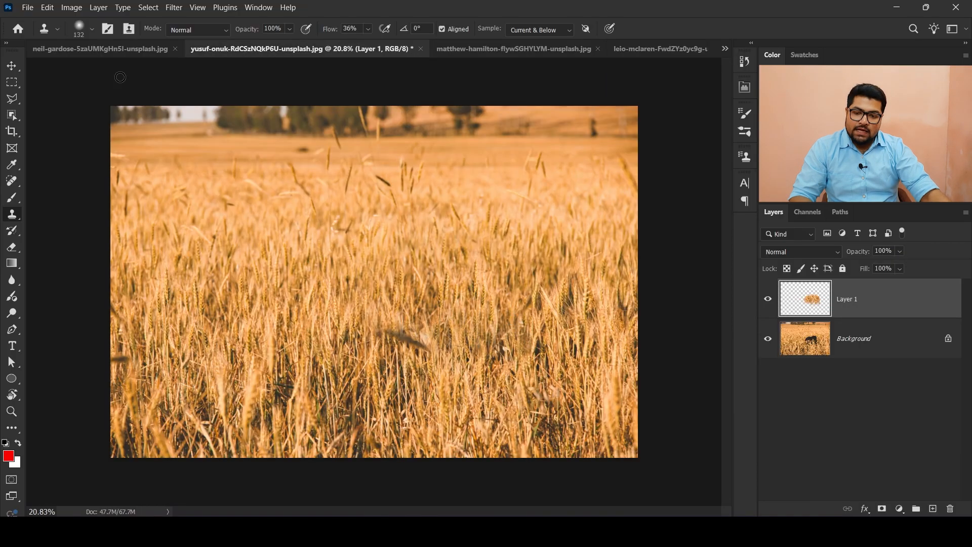
click(114, 51)
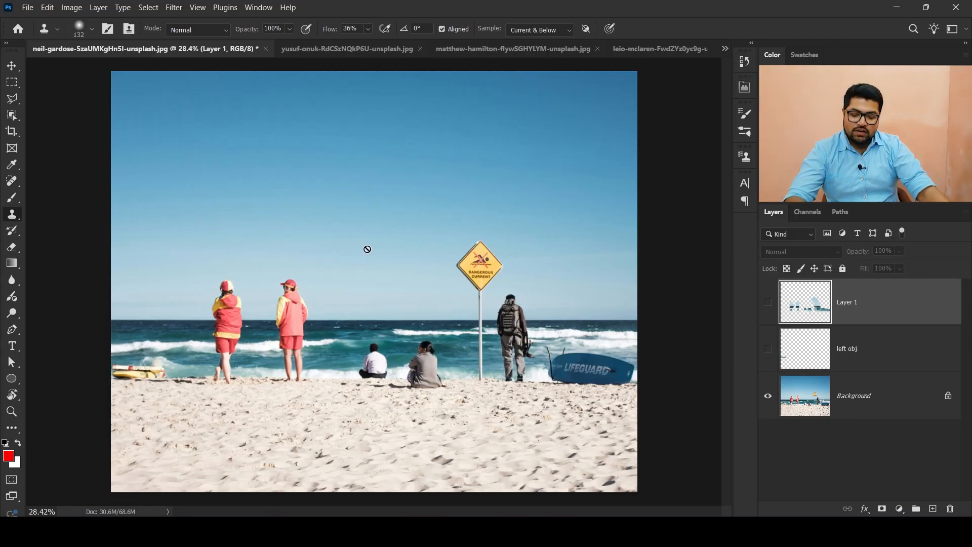
- Toggle the beach photo's clone layers on and off to compare before and after retouching
click(767, 302)
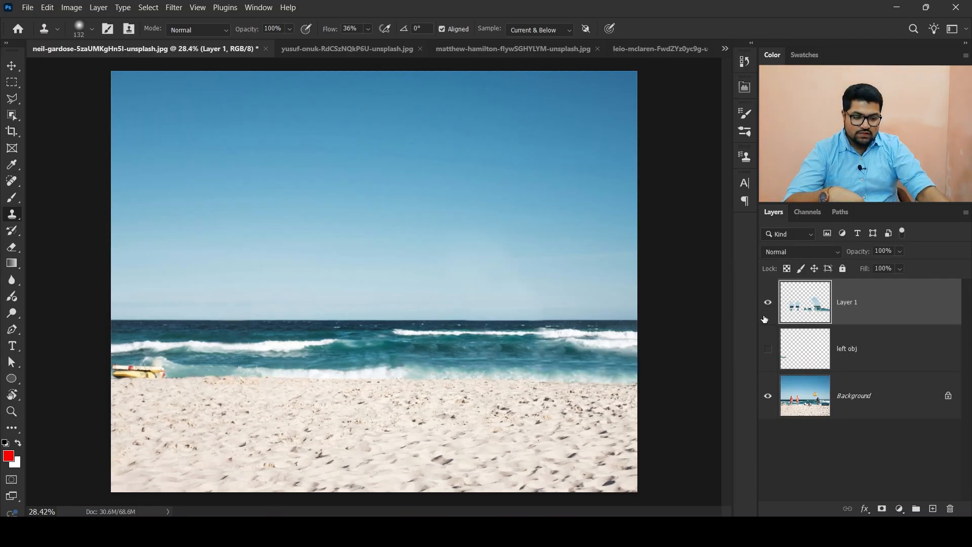
click(767, 348)
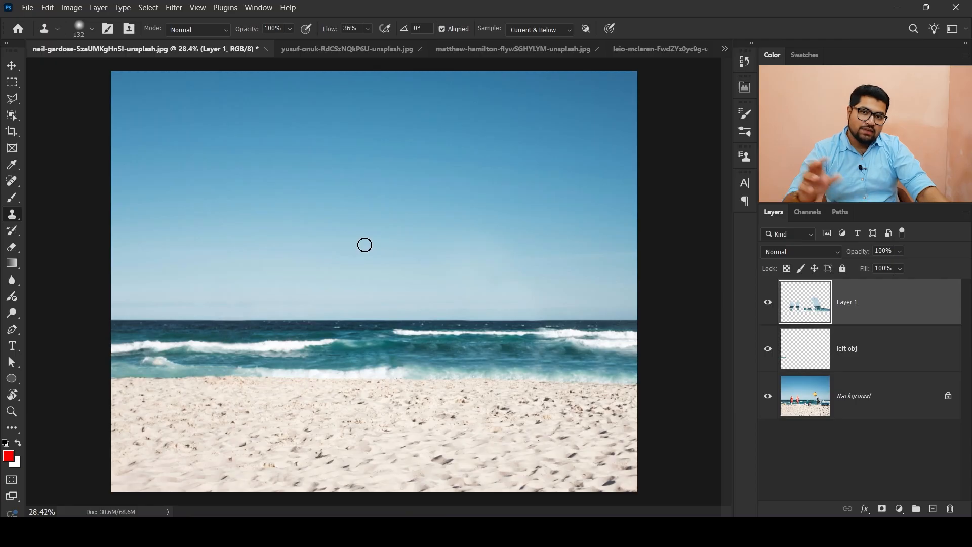
scroll(365, 246, up, 1)
drag(764, 318, 766, 346)
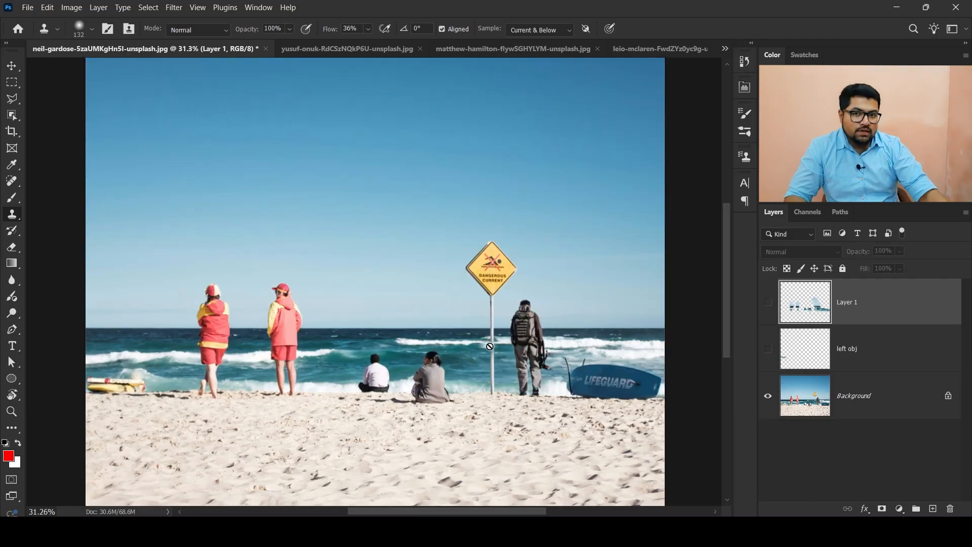
- Toggle Layer 1 in the airplane photo to compare results, then view the building and wheat-field documents
click(657, 49)
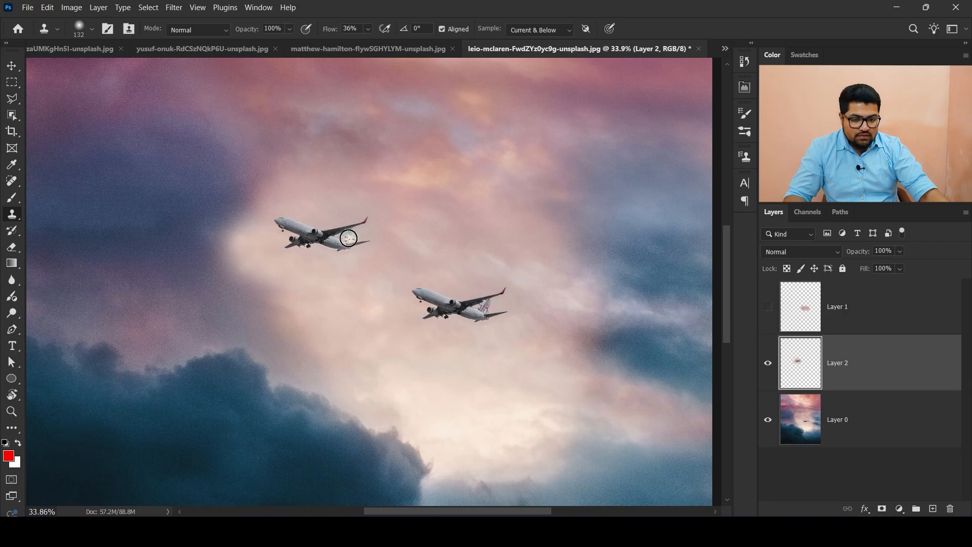
click(769, 307)
click(768, 306)
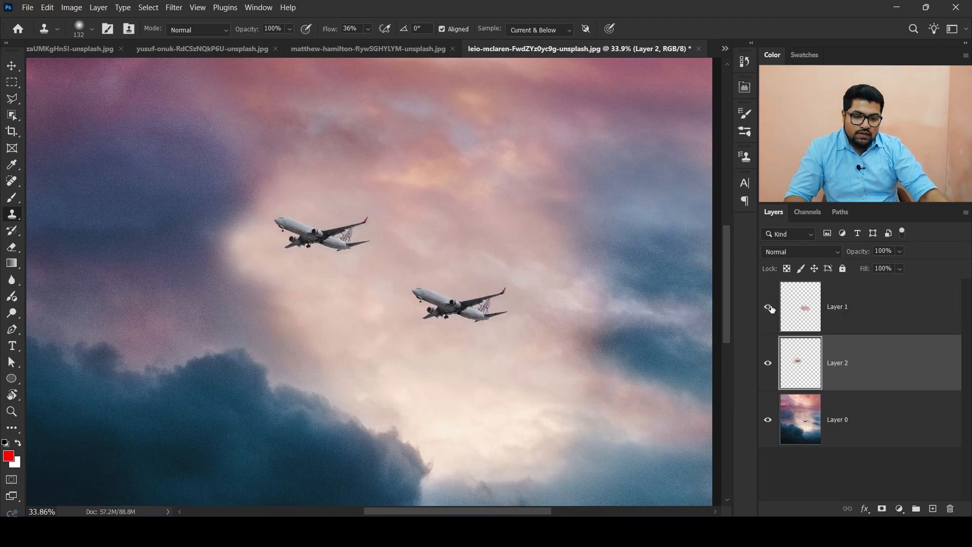
click(768, 306)
click(768, 307)
click(768, 307)
click(408, 48)
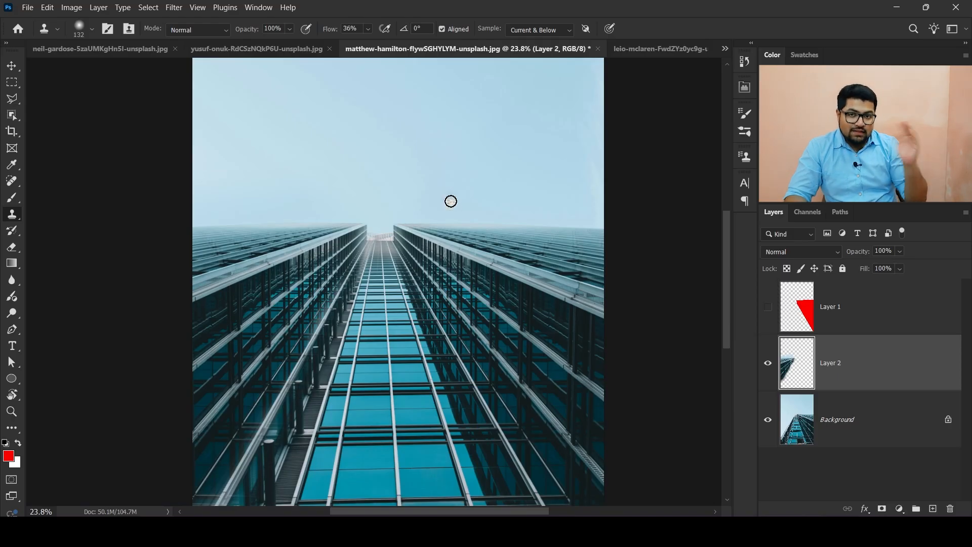
click(251, 49)
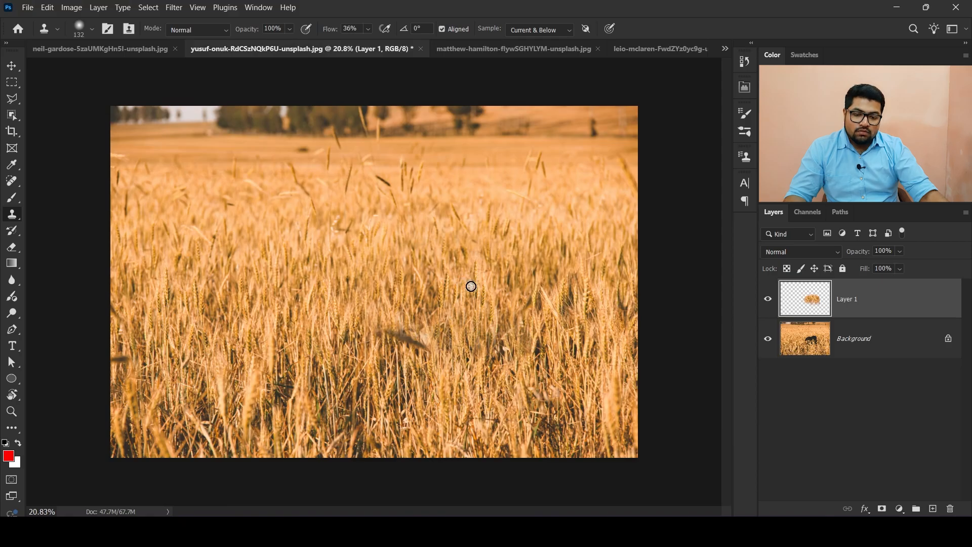
- Return to the beach photo and turn on visibility of both clone layers, Layer 1 and left obj
click(124, 50)
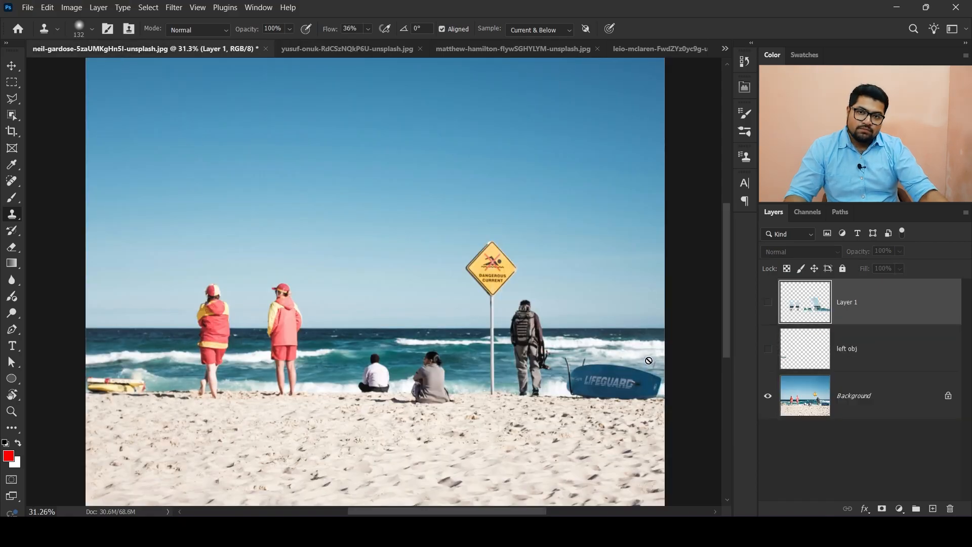
click(769, 348)
click(768, 303)
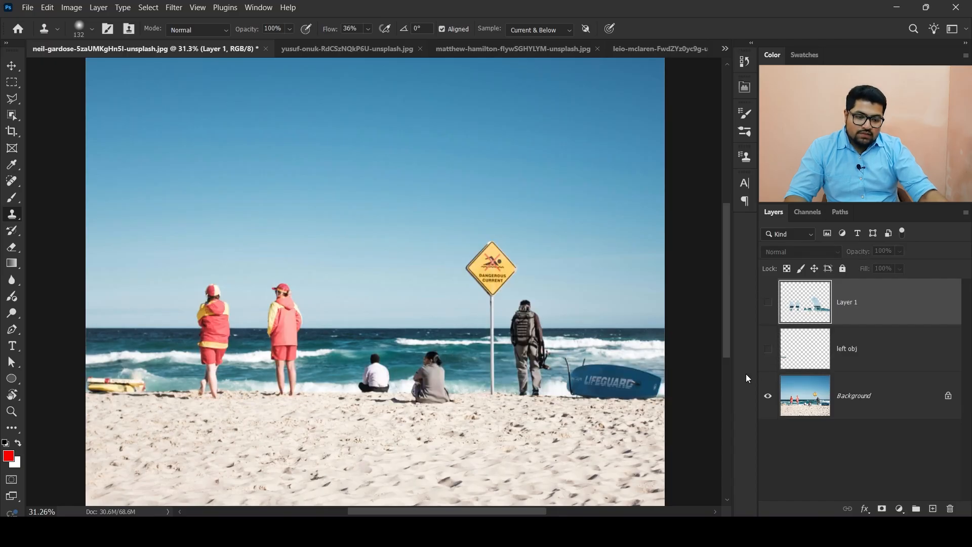
click(768, 348)
click(768, 302)
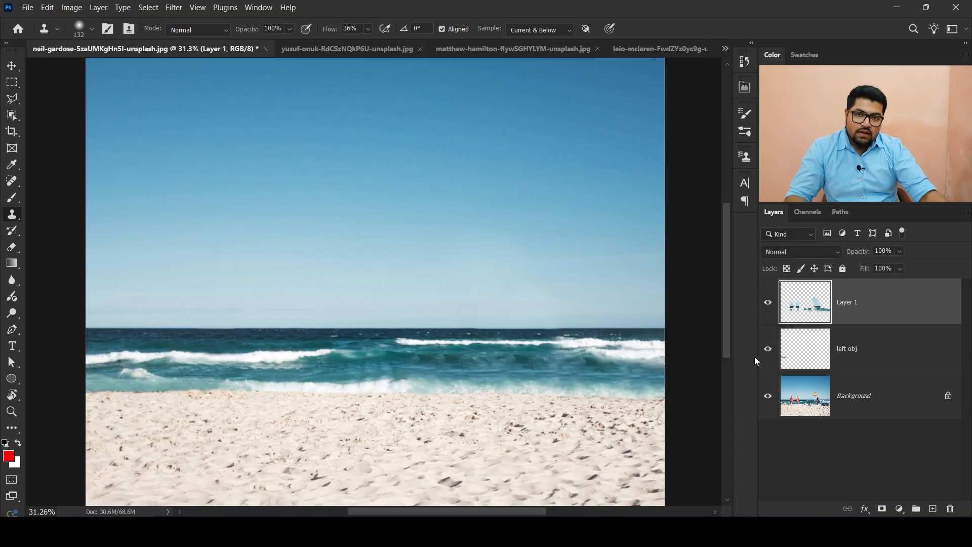
- Fit the image on screen and group Layer 1 and left obj into a single layer group
key(m)
key(ctrl+0)
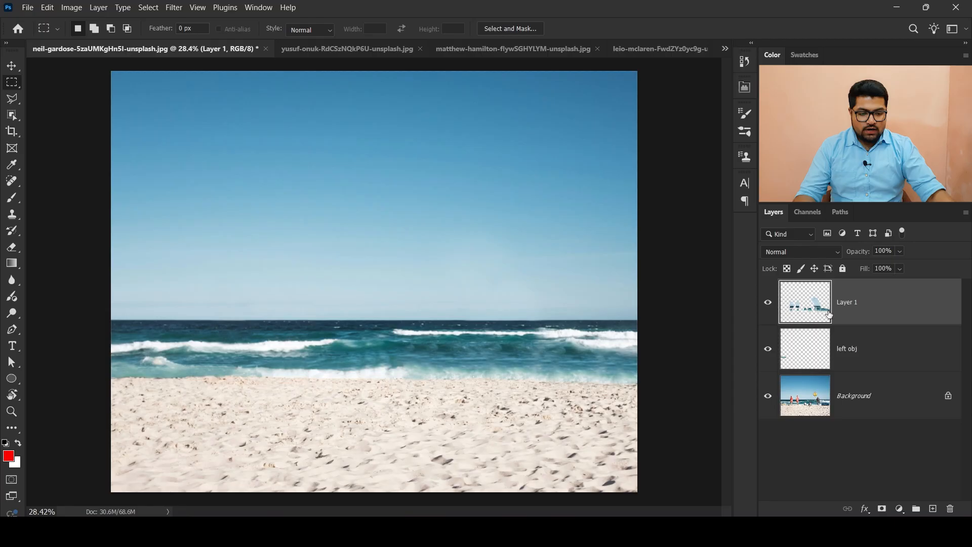
shift+click(886, 361)
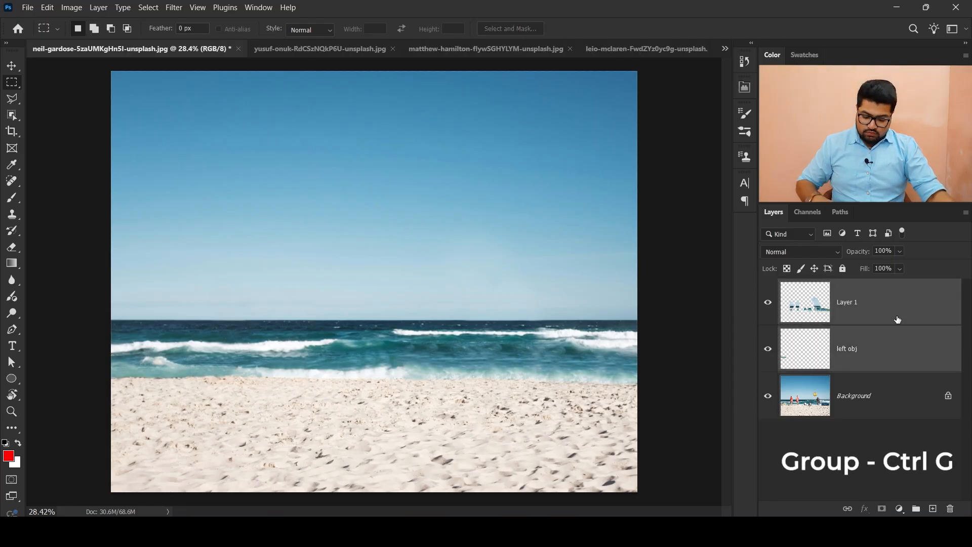
key(ctrl+g)
- Toggle Group 1's visibility repeatedly to compare the beach photo before and after cloning
click(767, 287)
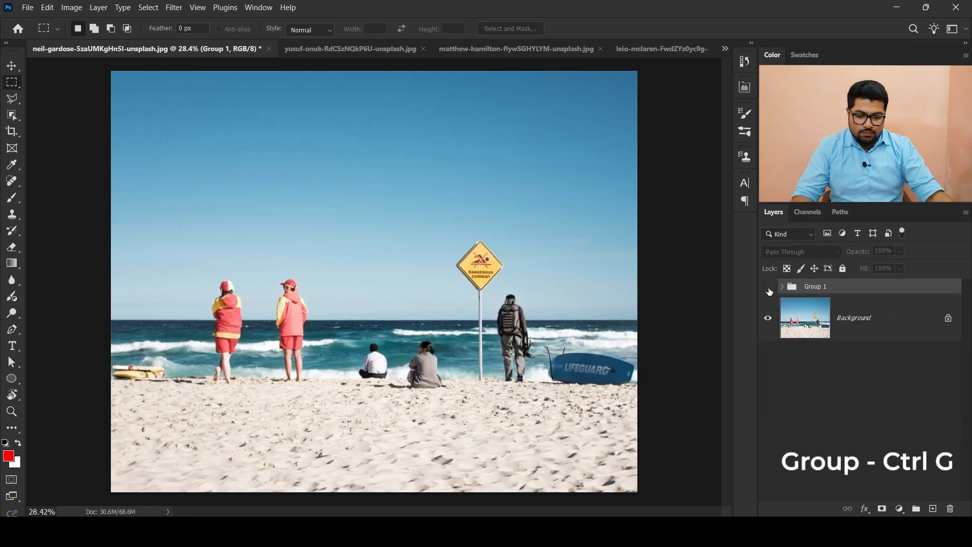
click(768, 288)
click(769, 288)
click(768, 288)
click(768, 288)
click(768, 289)
click(768, 288)
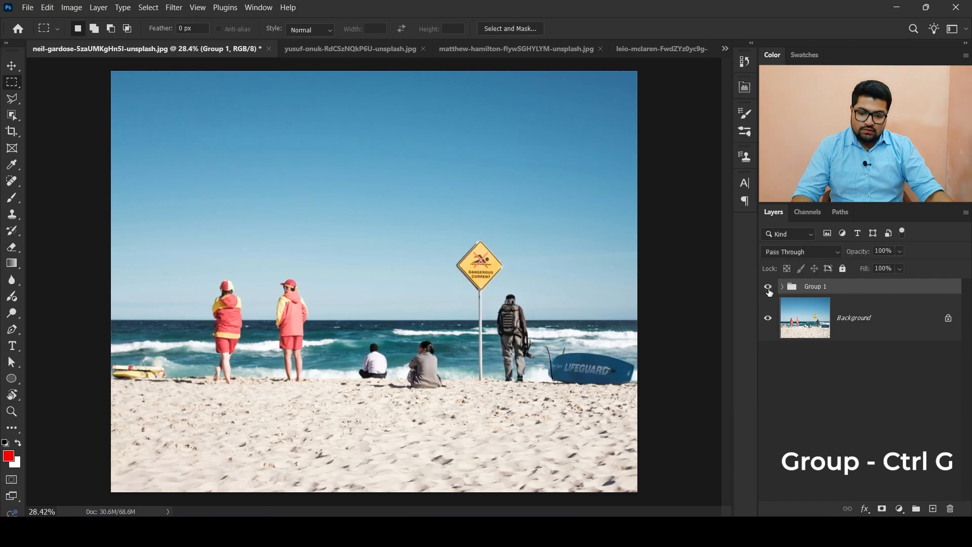
click(768, 288)
click(768, 289)
click(768, 288)
click(768, 289)
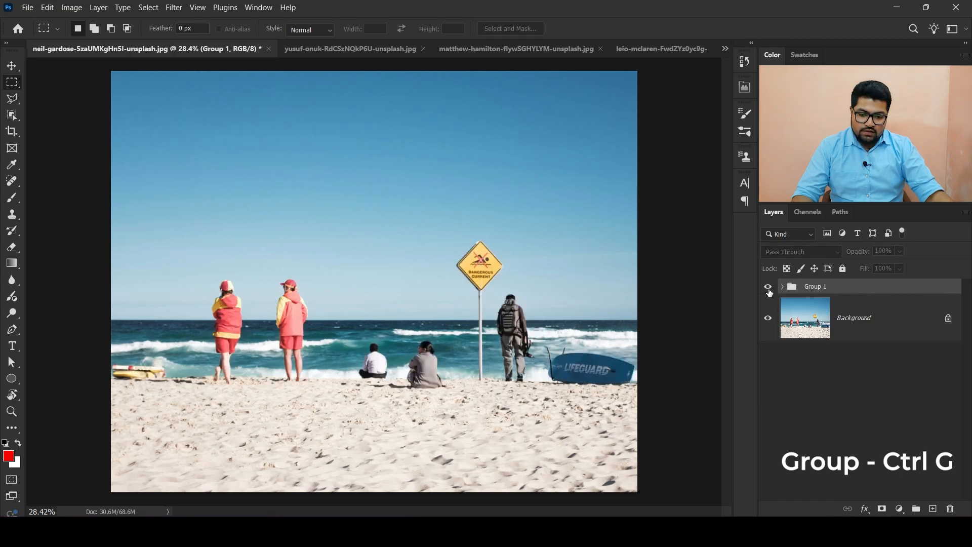
click(768, 288)
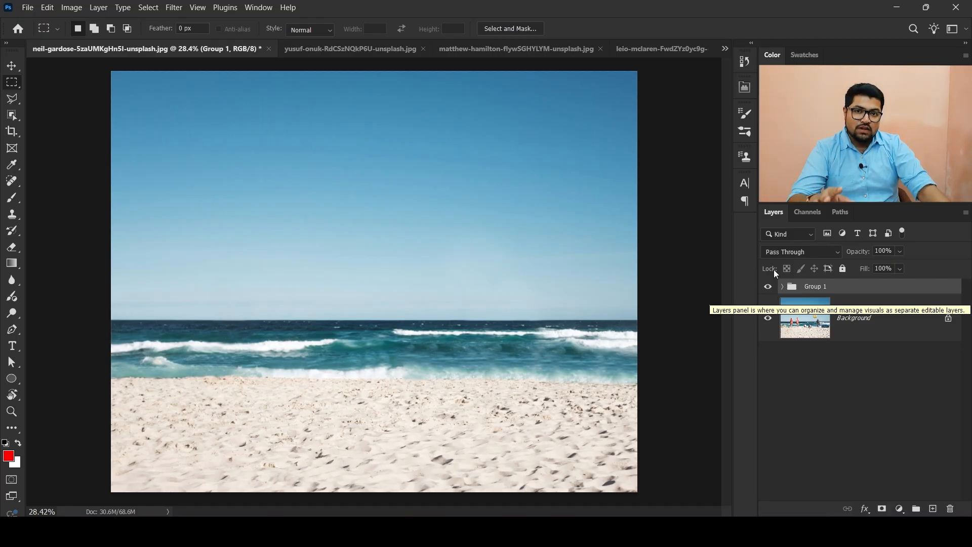
- Look through the airplane and building documents and return to the beach photo
click(673, 49)
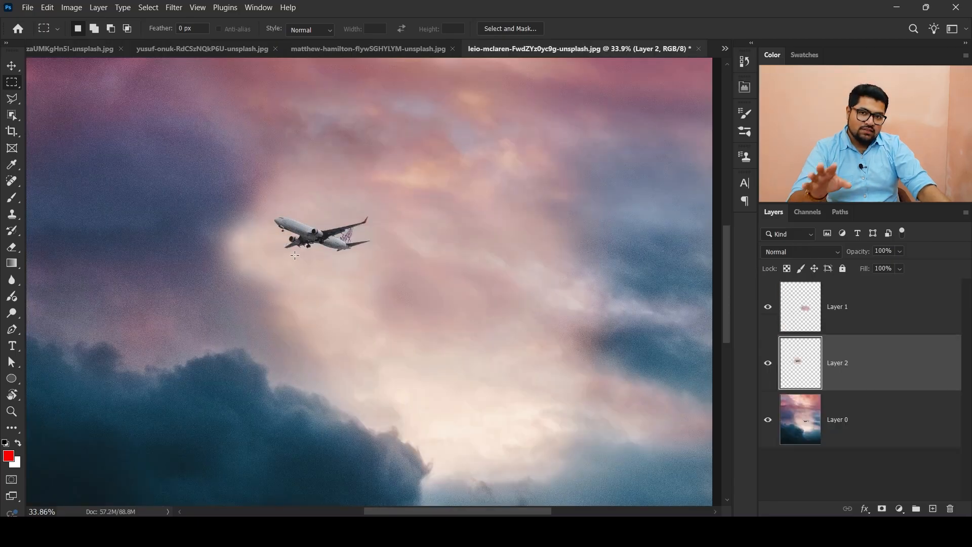
click(343, 53)
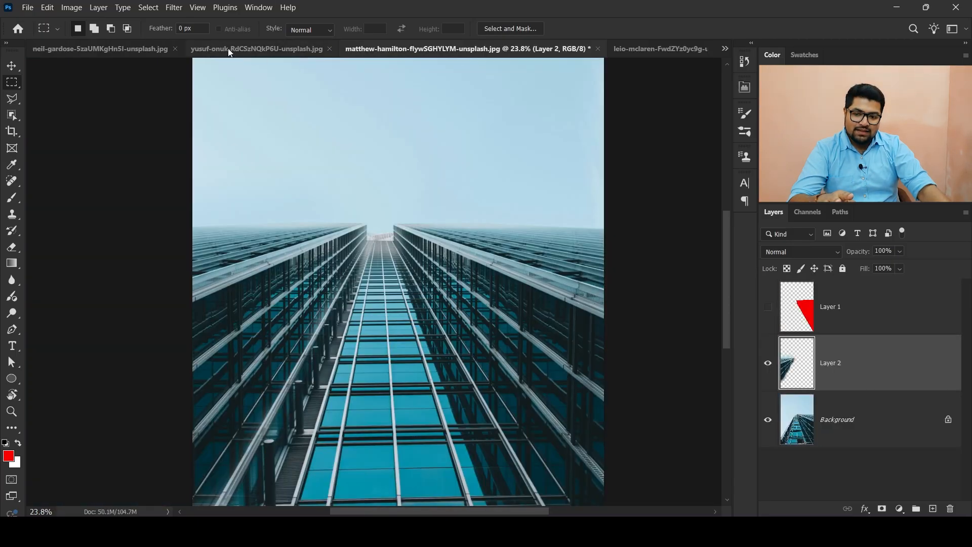
click(228, 48)
click(134, 47)
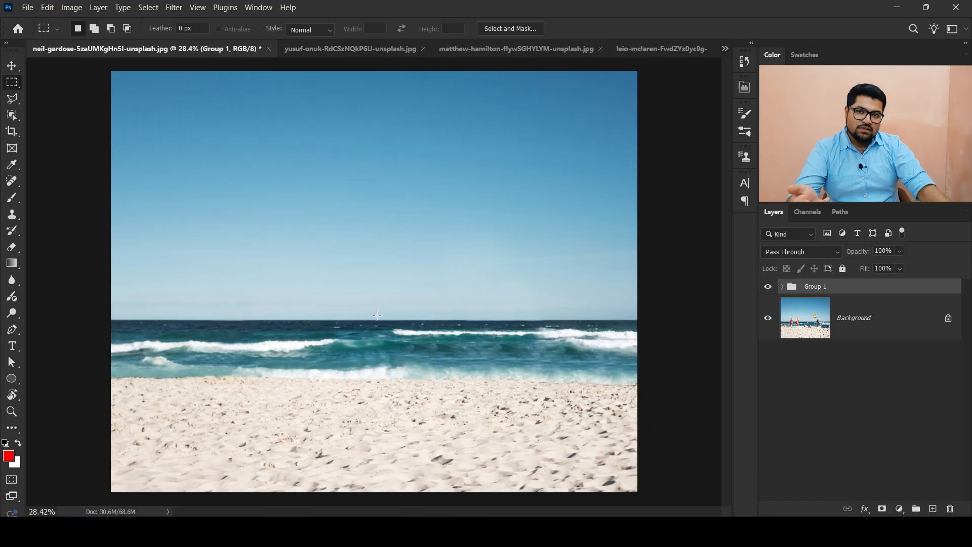
- Toggle the Background and Group 1 visibility to view the cloned patches alone and compare results
click(766, 317)
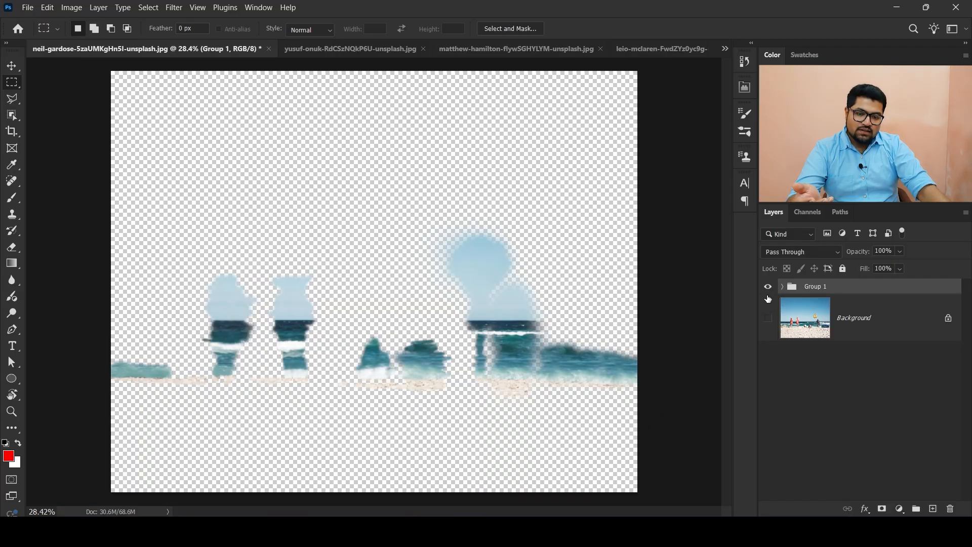
click(768, 289)
click(768, 289)
click(767, 317)
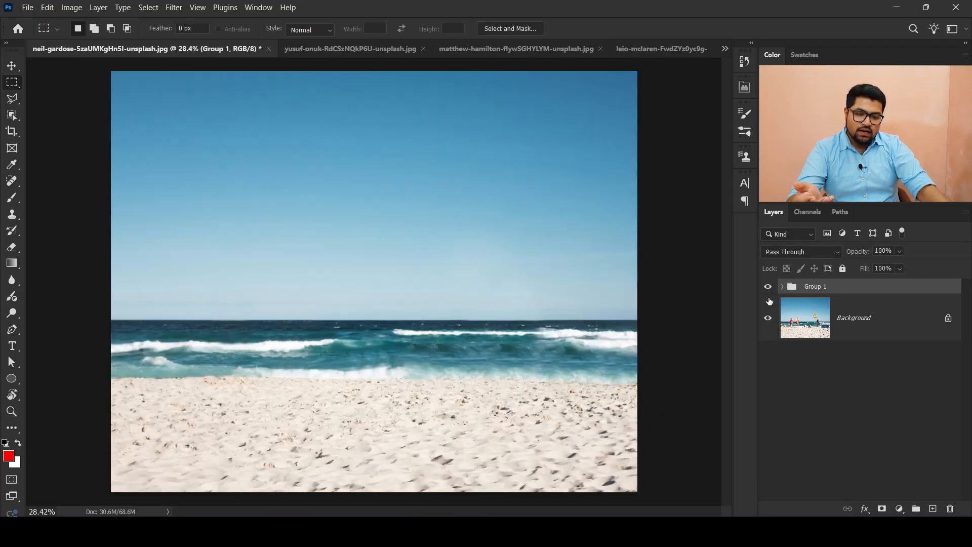
click(767, 289)
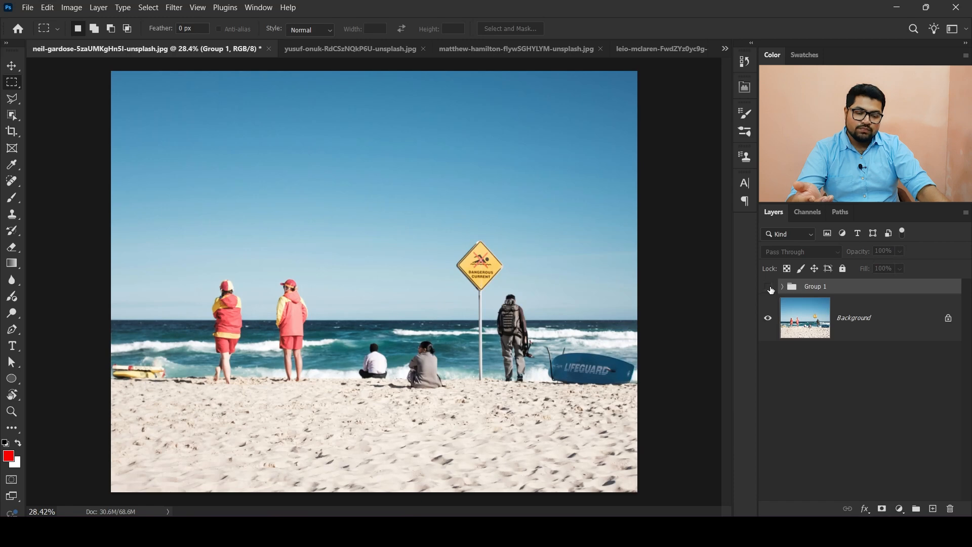
click(769, 286)
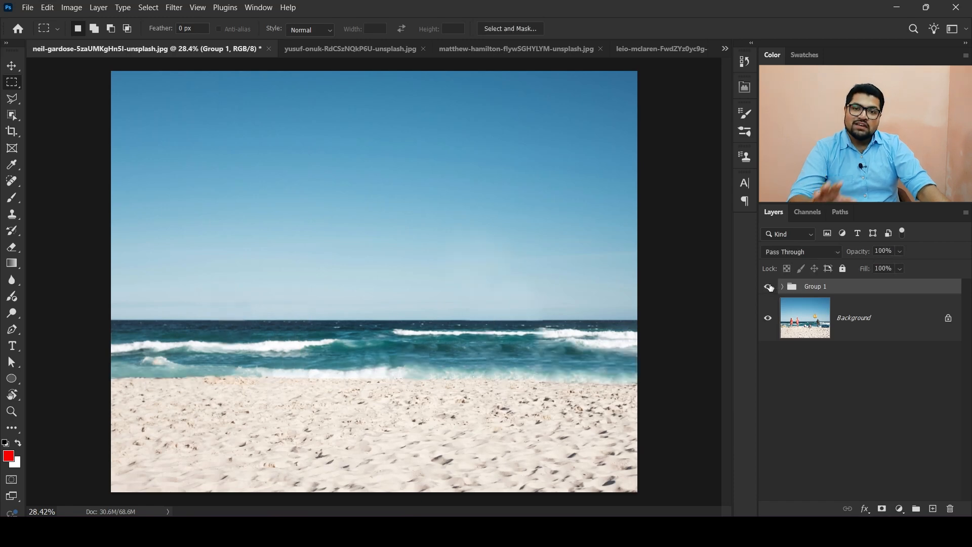